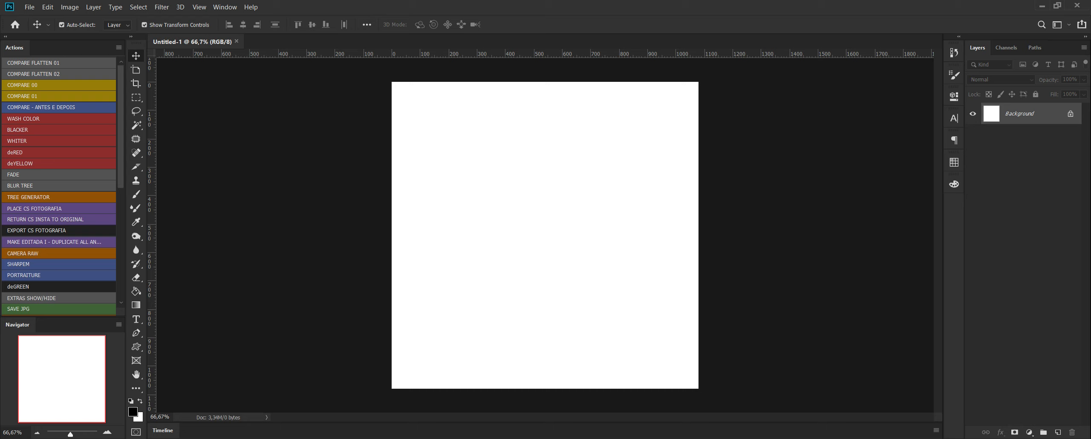
Place the red smoke image 175870-OWSXWC-949 from the FLYER MILAN ZLATAN folder, scaled to about 32% so it covers the whole canvas.
key(alt+Tab)
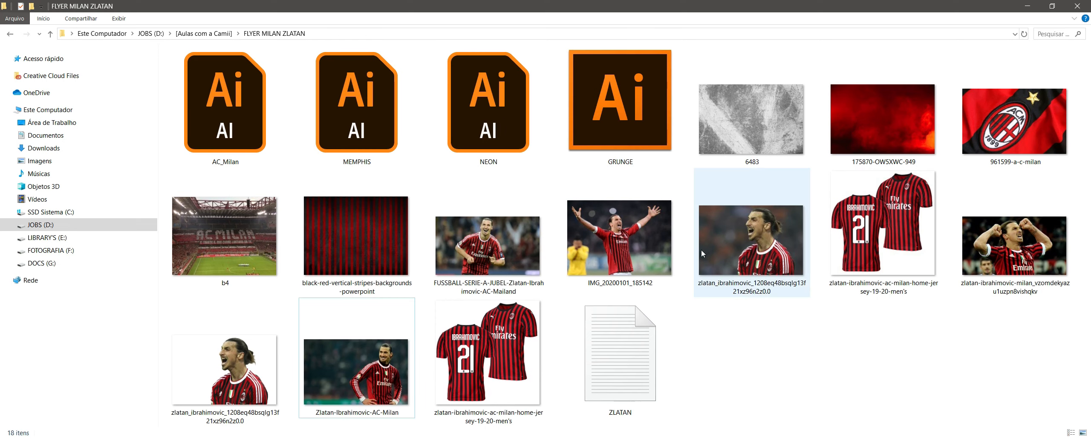
drag(890, 103, 619, 173)
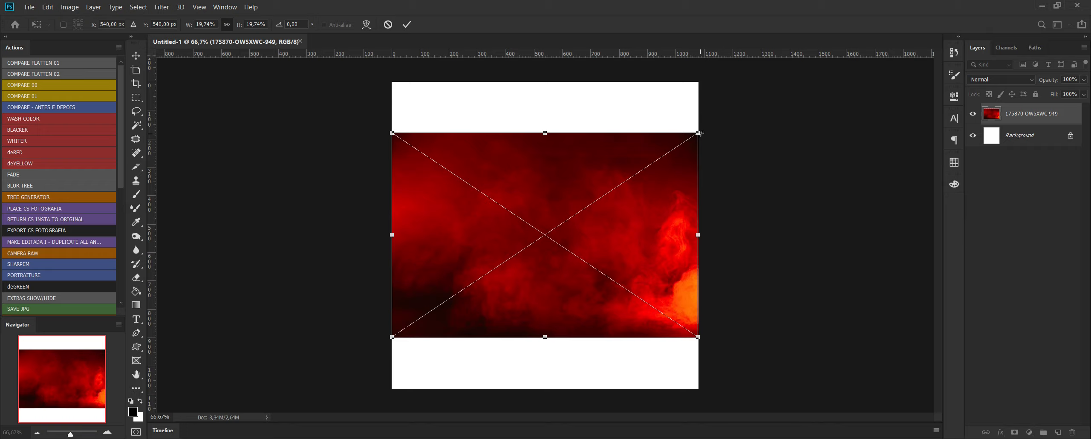
drag(699, 133, 845, 49)
drag(720, 232, 614, 260)
drag(739, 371, 793, 405)
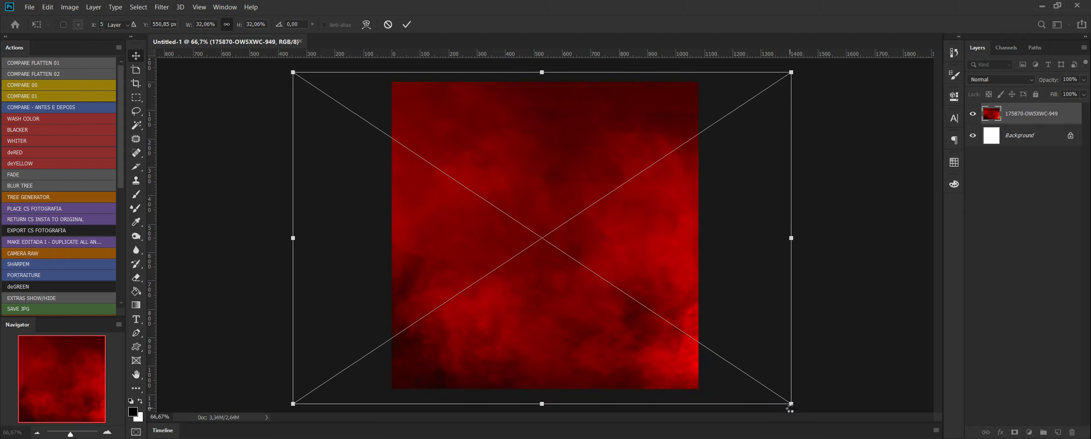
key(Return)
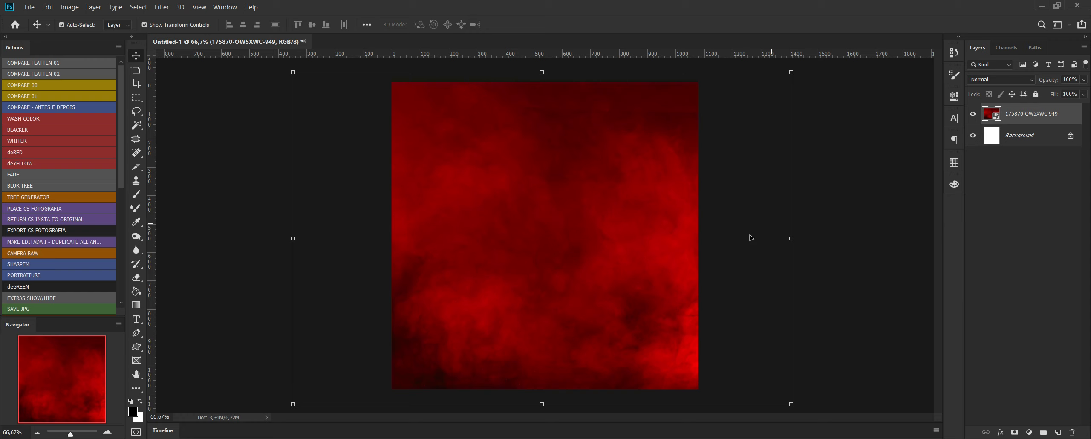
Check the original screaming-player photo, place its cut-out version from the project folder above the smoke layer, and scale it to about 29%.
key(alt+Tab)
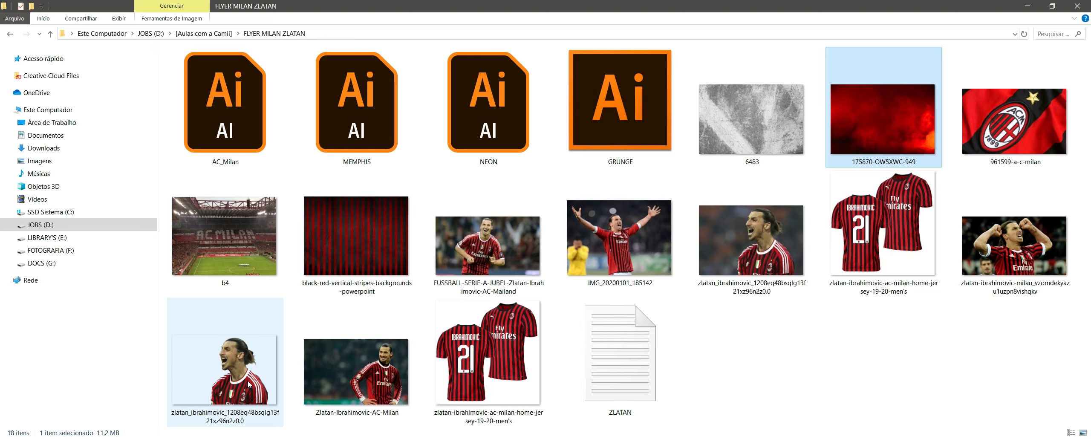
double_click(751, 241)
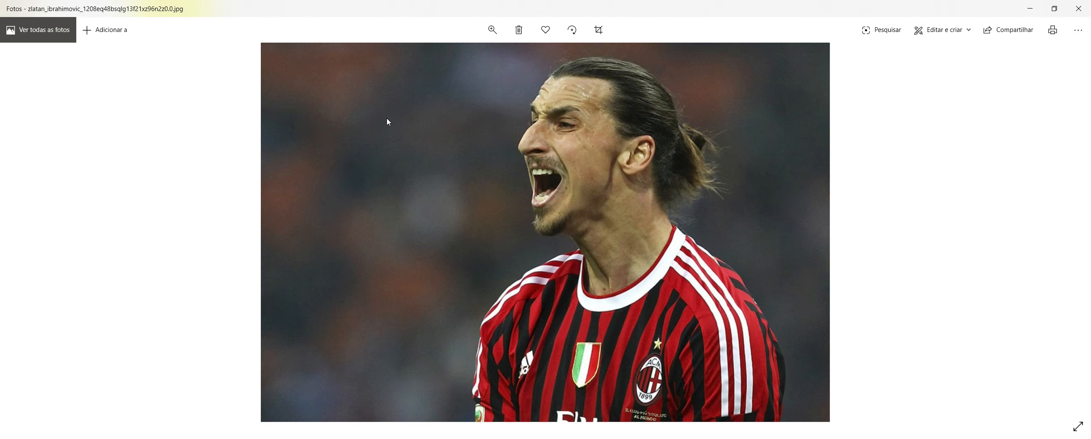
click(1075, 13)
click(235, 380)
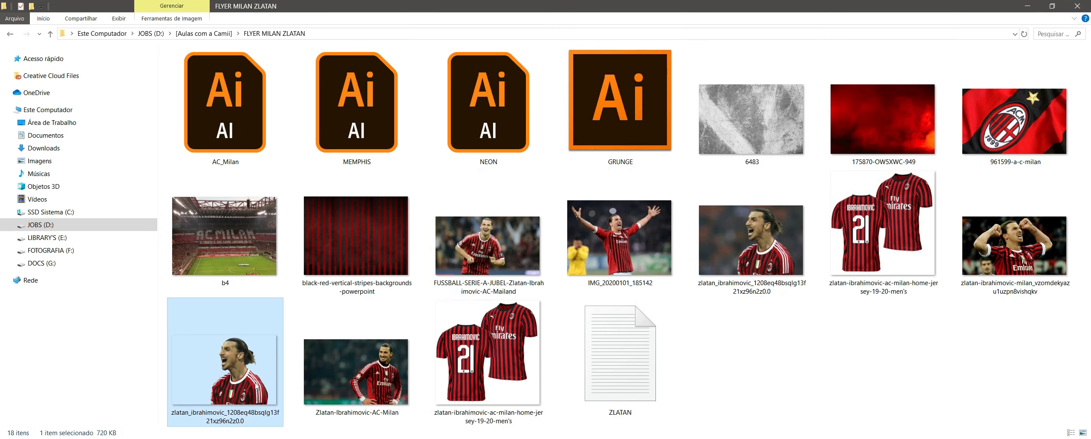
drag(240, 381, 677, 256)
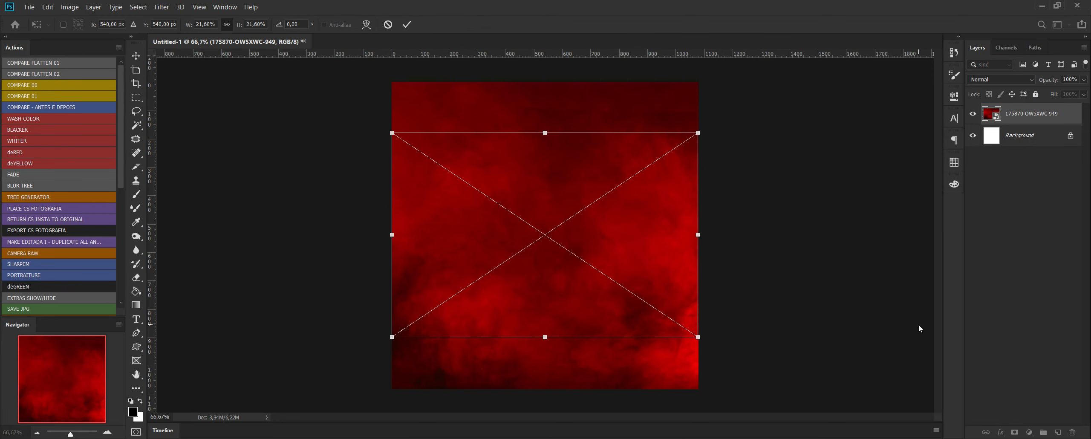
drag(700, 336, 806, 408)
drag(657, 340, 556, 308)
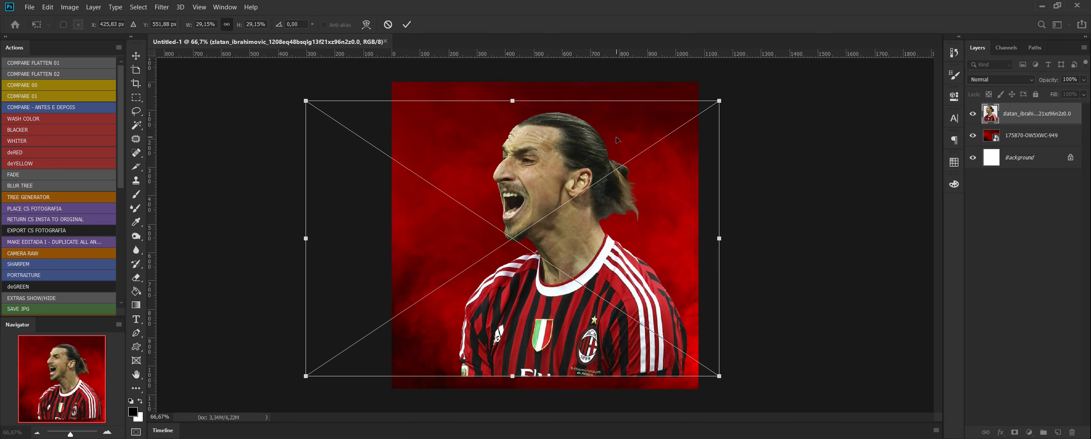
key(Return)
Shrink the player cut-out to about 25% of its source size and move it into the lower-right part of the canvas.
drag(688, 112, 718, 134)
drag(336, 121, 372, 192)
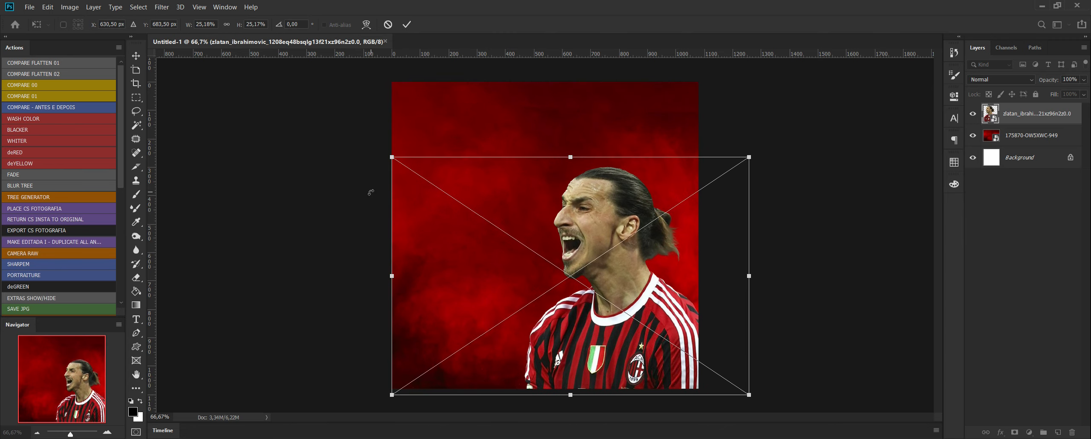
key(Return)
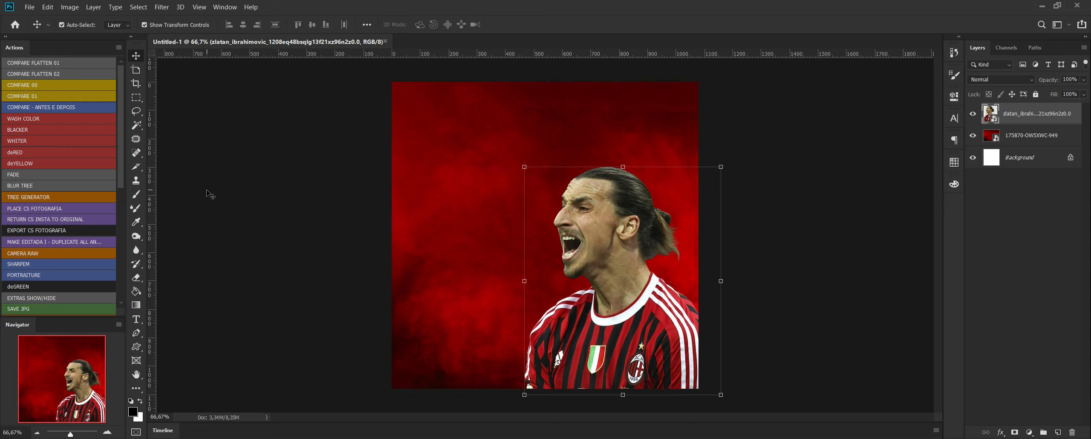
In the Camera Raw filter on the player layer, lower the HSL hues of Reds and Oranges slightly, Yellows to -29 and Greens to -18.
click(29, 252)
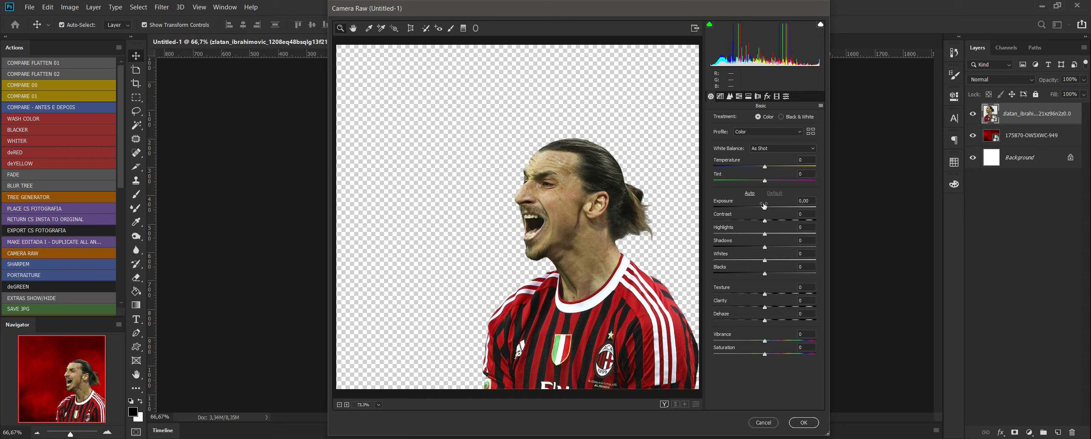
click(749, 97)
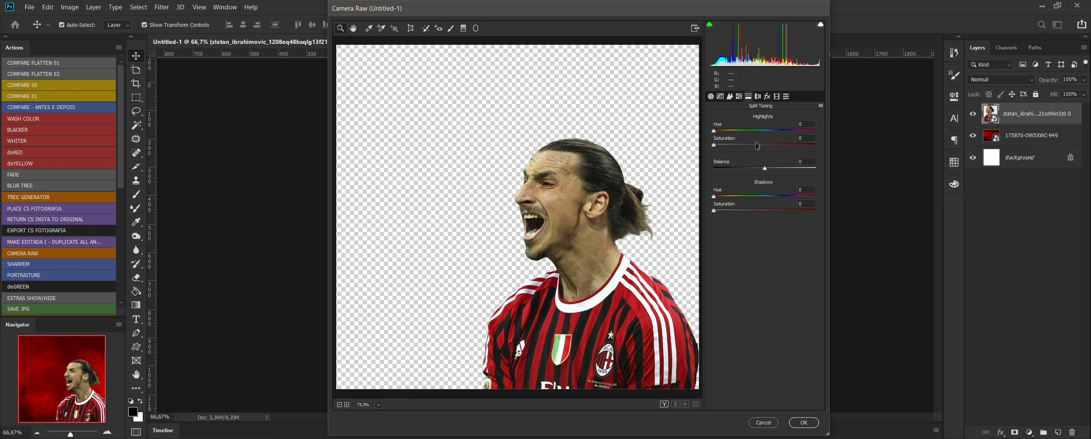
click(739, 97)
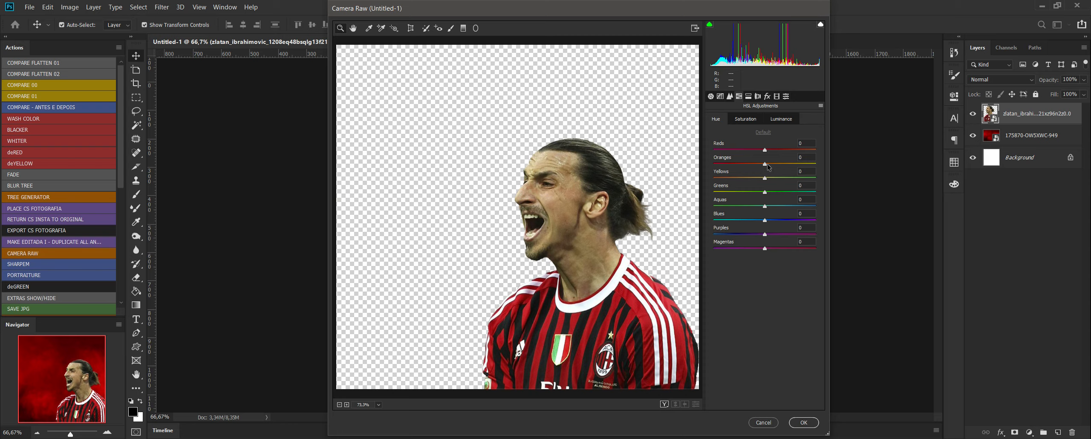
drag(766, 166, 751, 180)
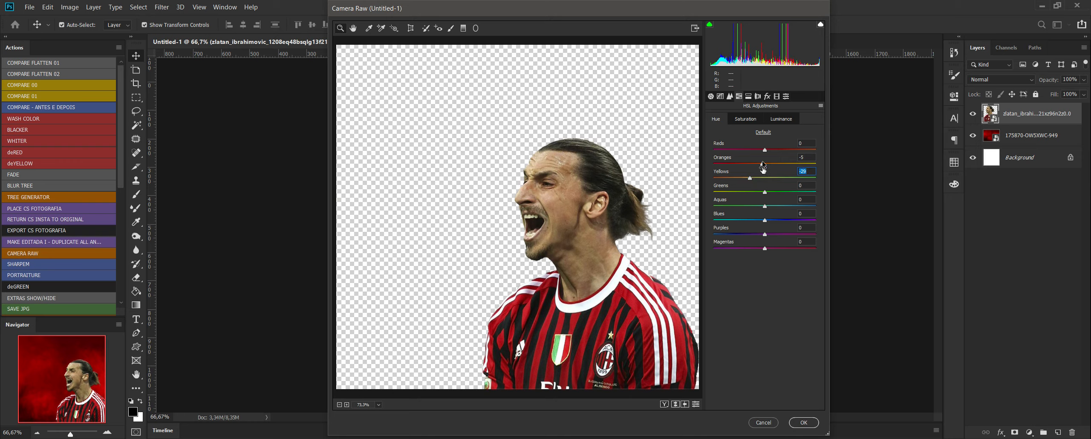
click(755, 191)
drag(761, 164, 762, 153)
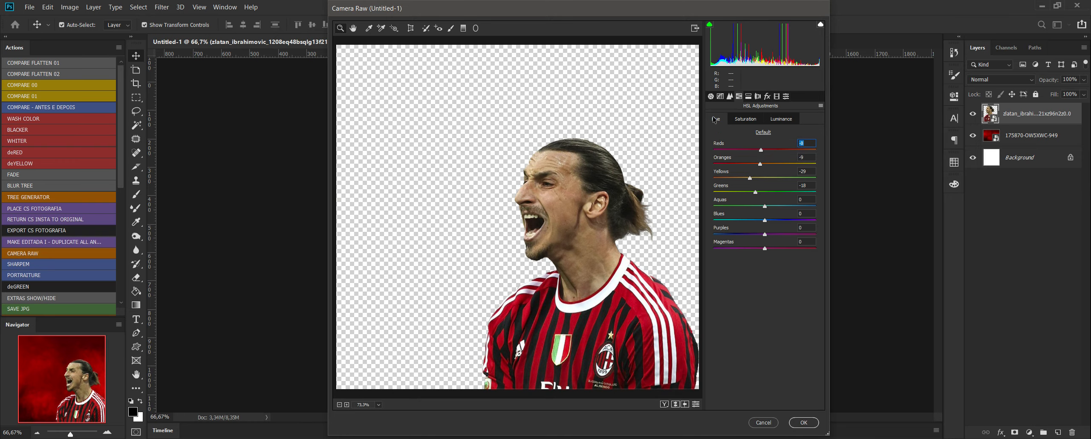
Set Temperature to -2, Tint to +3 and Blacks to about -13, raise Clarity slightly, and apply the Camera Raw filter.
click(710, 96)
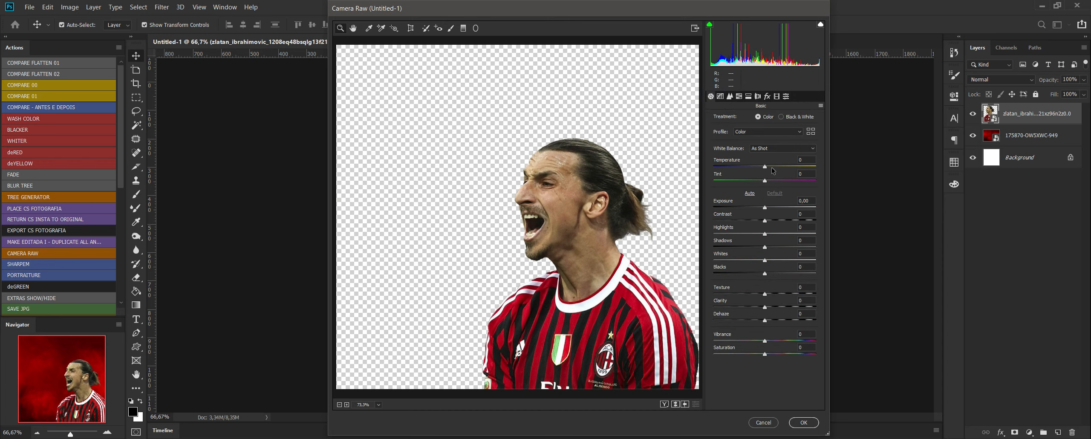
drag(765, 180, 767, 182)
drag(765, 167, 763, 167)
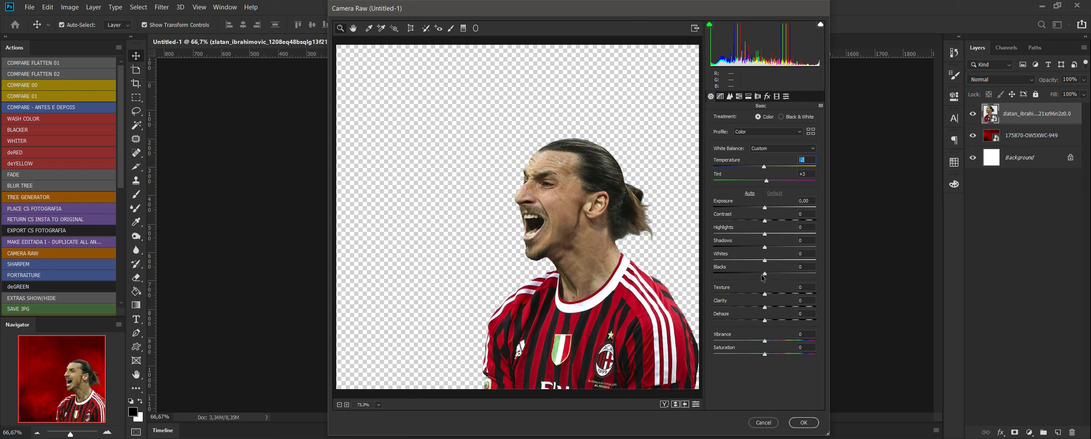
drag(766, 276, 761, 275)
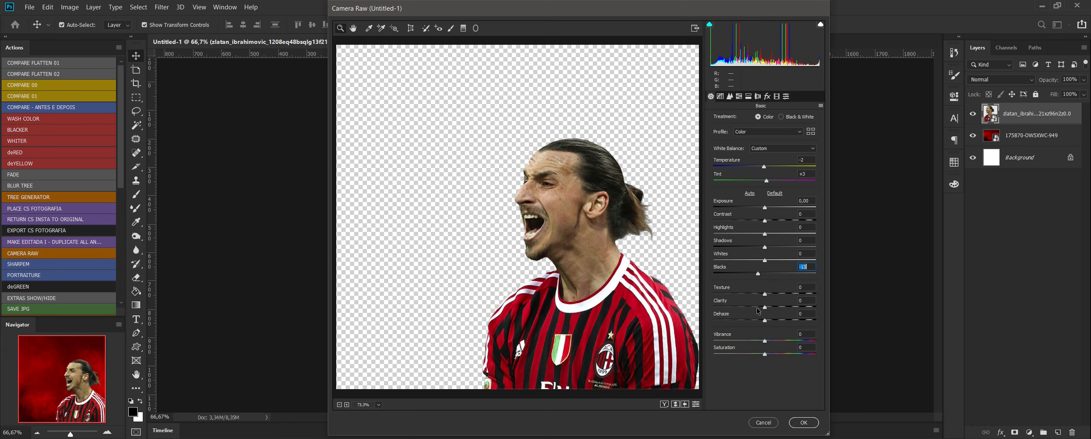
drag(765, 307, 773, 312)
click(800, 424)
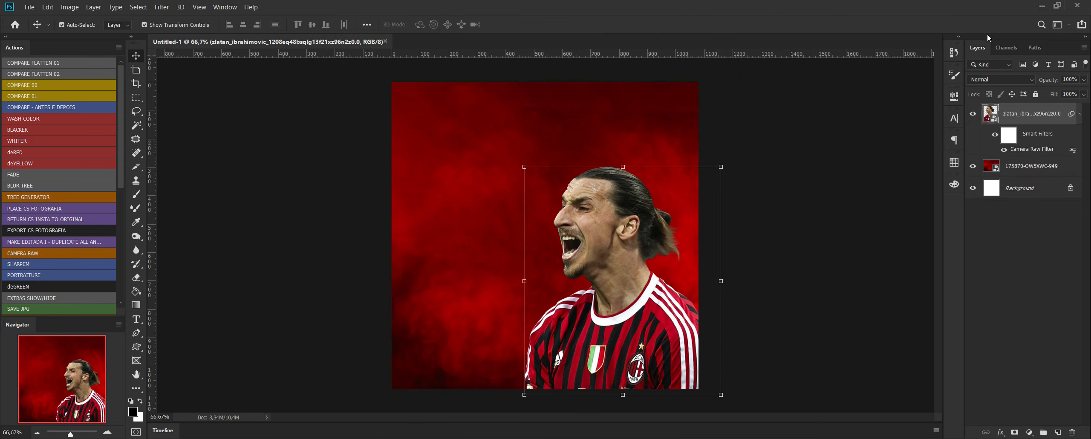
Compare the player before and after the Camera Raw filter by switching between the Free Transform and Camera Raw Filter history states.
click(955, 53)
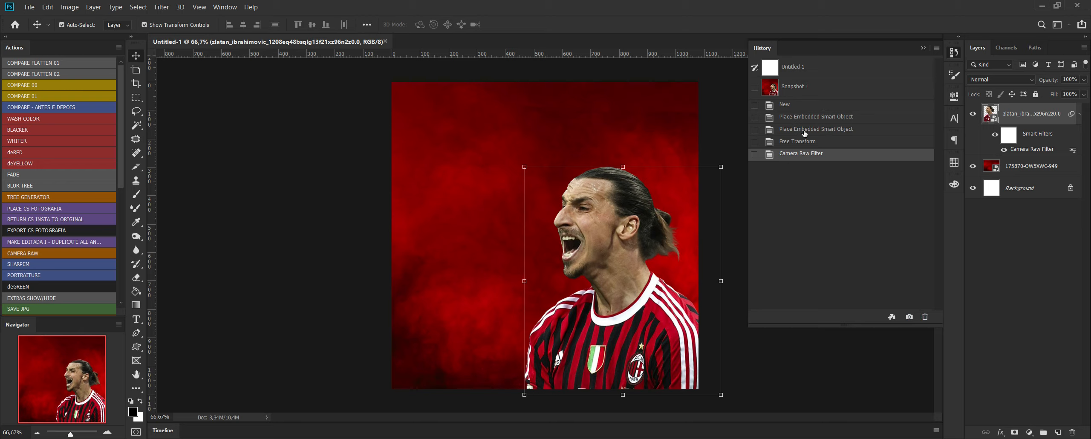
click(807, 143)
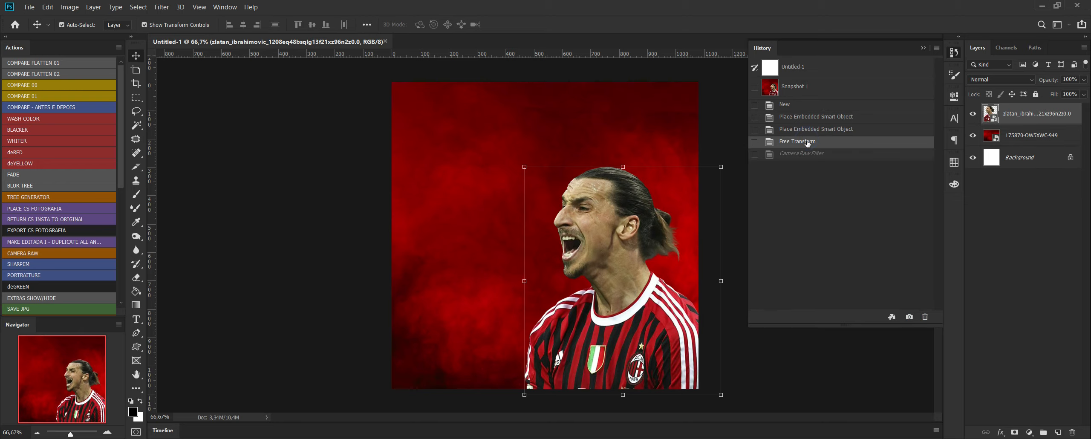
click(807, 156)
click(808, 143)
click(813, 157)
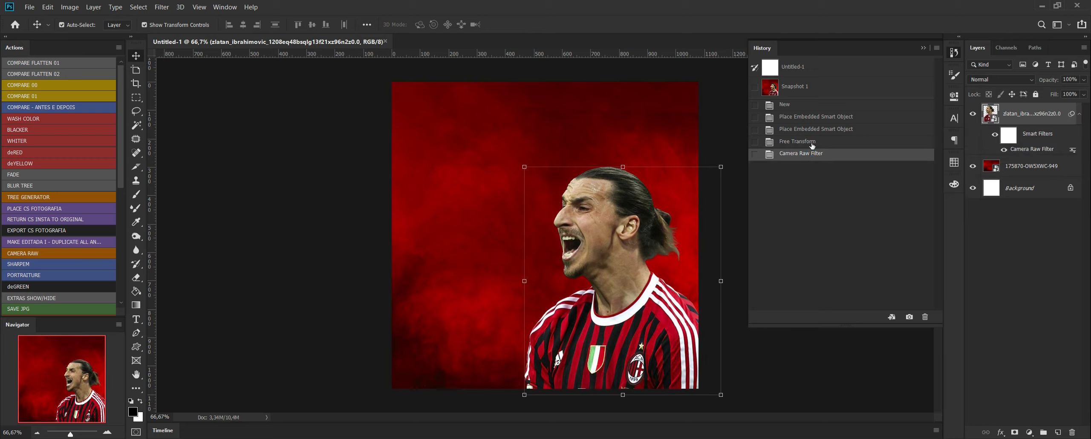
click(812, 145)
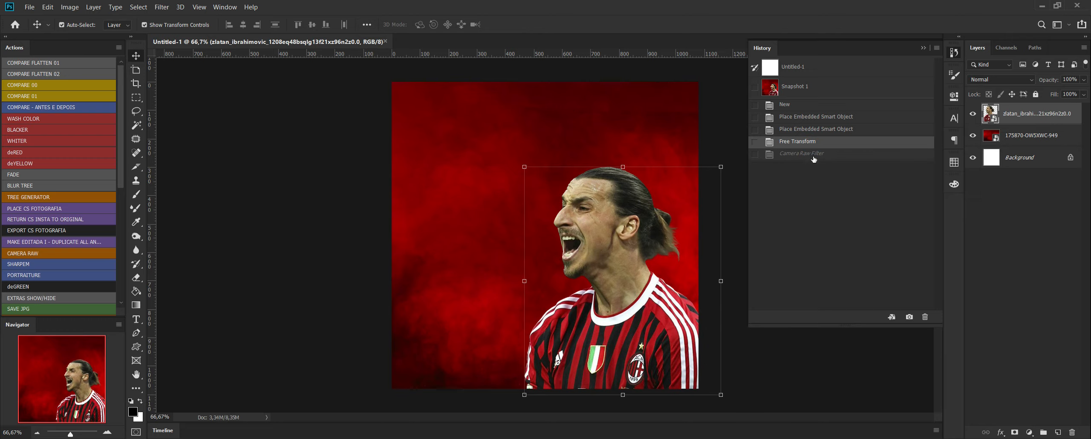
click(813, 157)
click(811, 143)
click(812, 158)
click(923, 48)
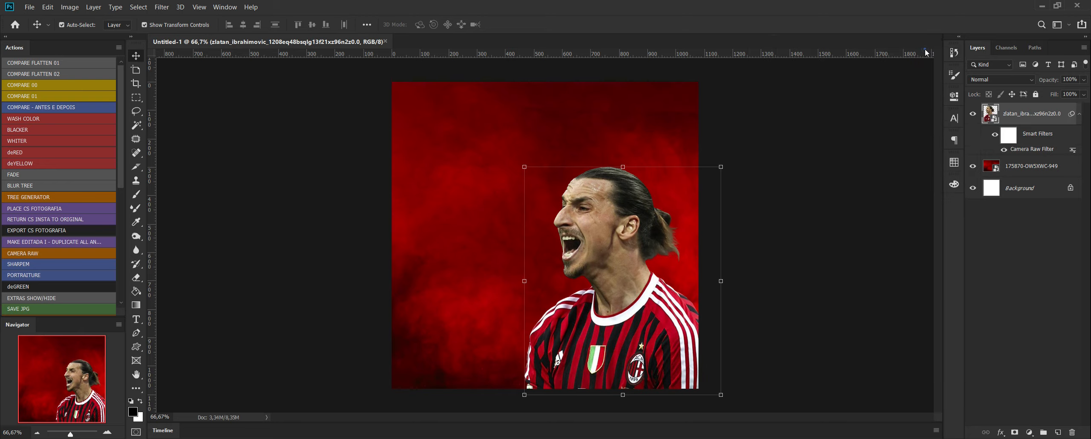
Revert to the Free Transform history state and try Selective Color on the player's Reds with Cyan -46% and Yellow -35%.
click(955, 58)
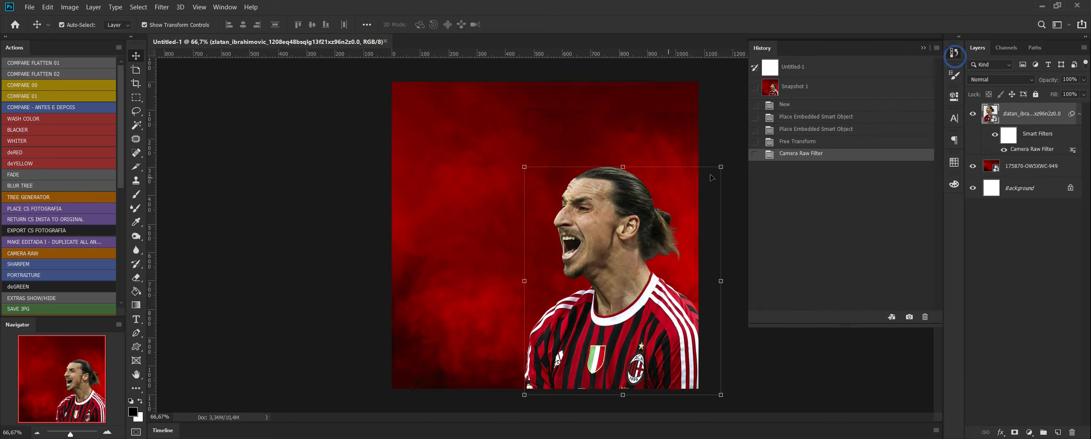
click(796, 141)
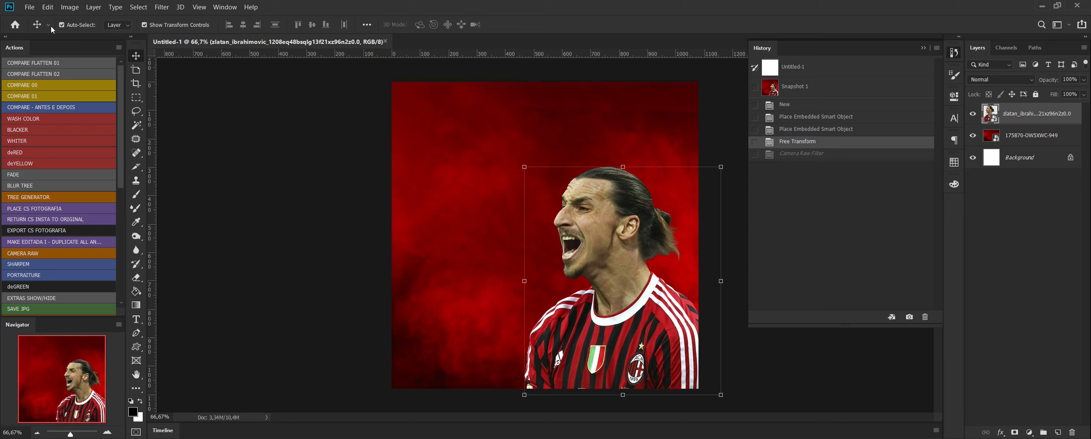
click(69, 7)
mouse_move(105, 34)
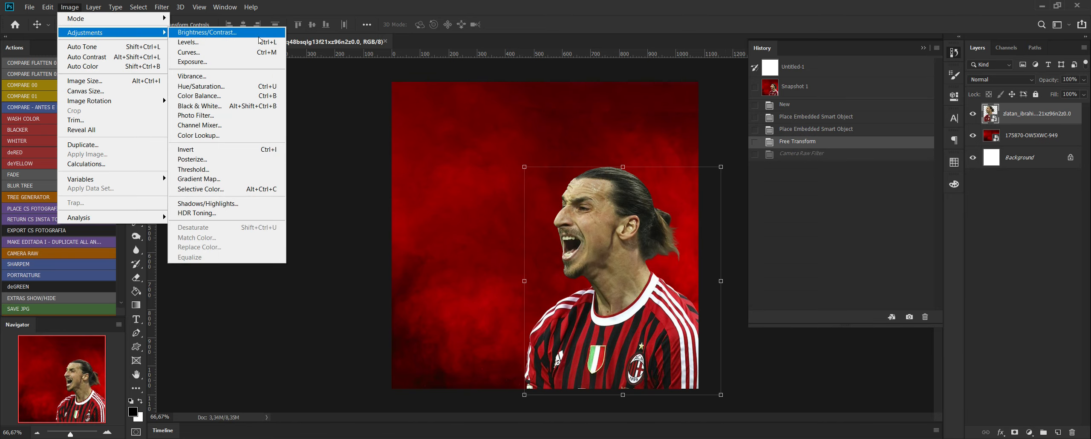
click(218, 189)
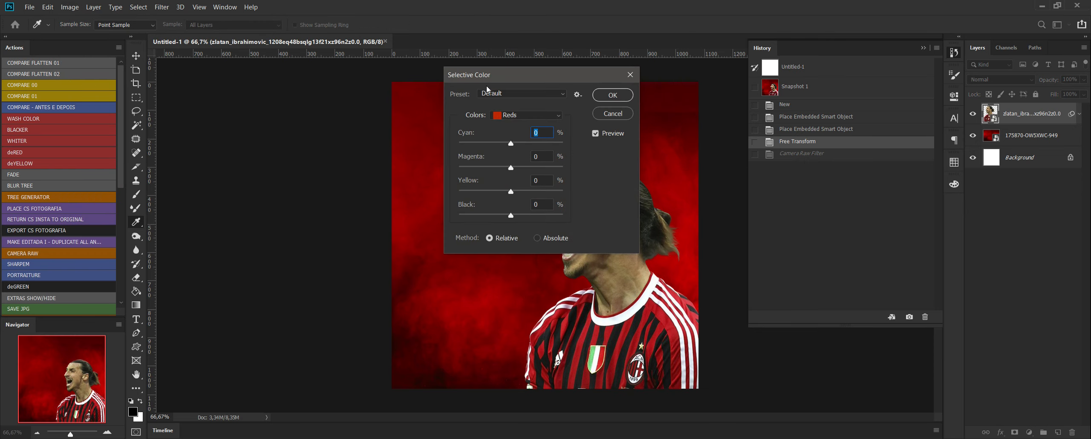
drag(486, 81, 260, 103)
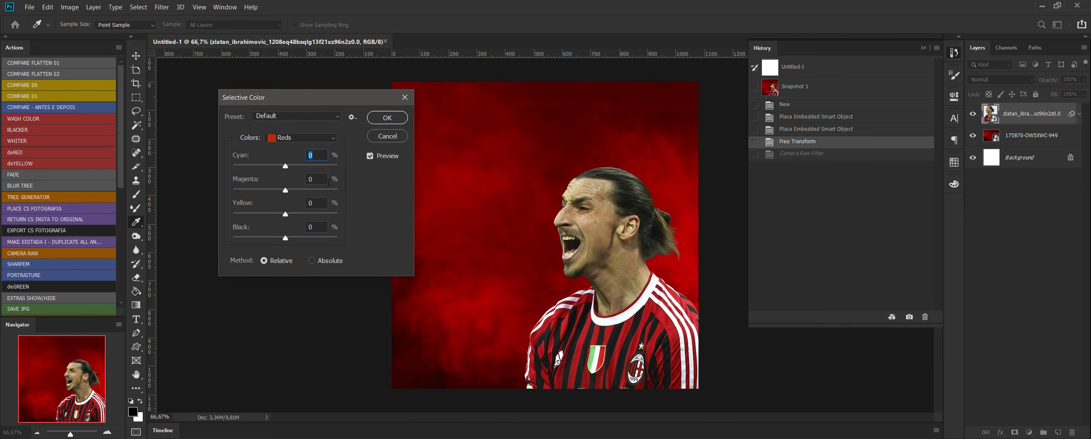
click(300, 140)
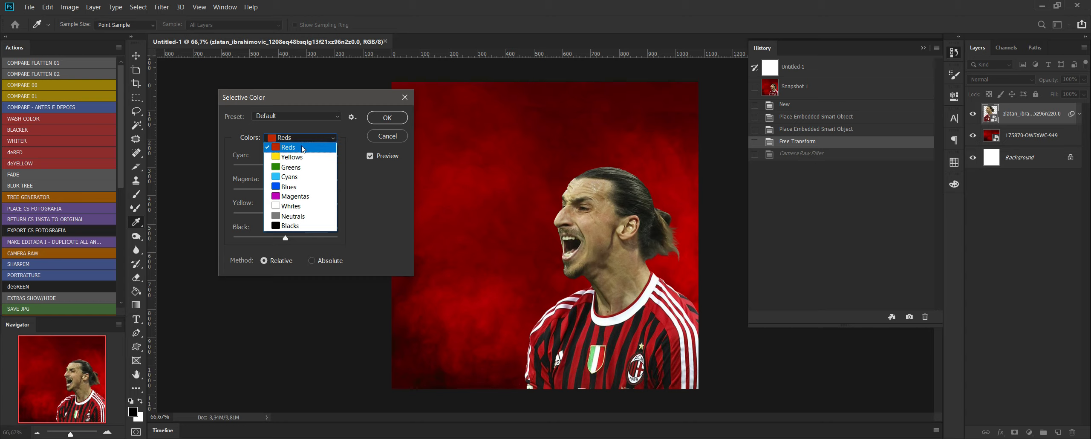
click(303, 148)
click(257, 165)
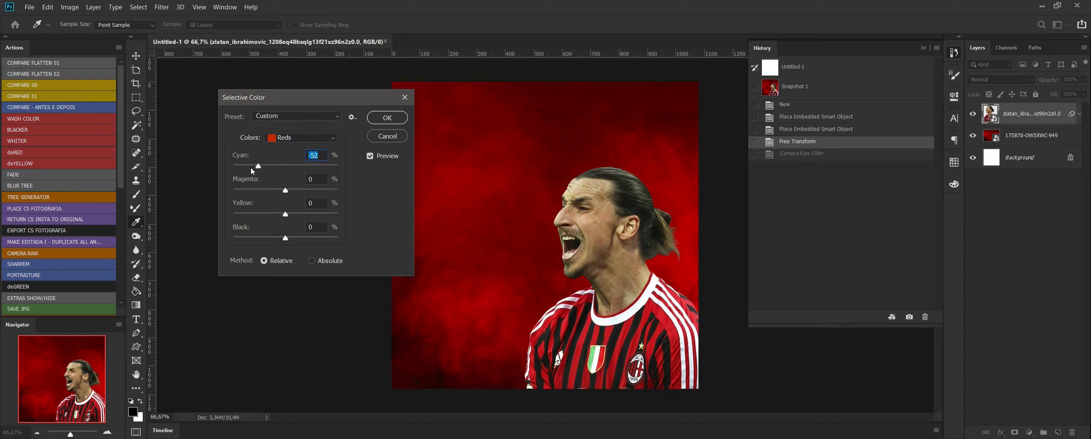
click(261, 166)
click(251, 212)
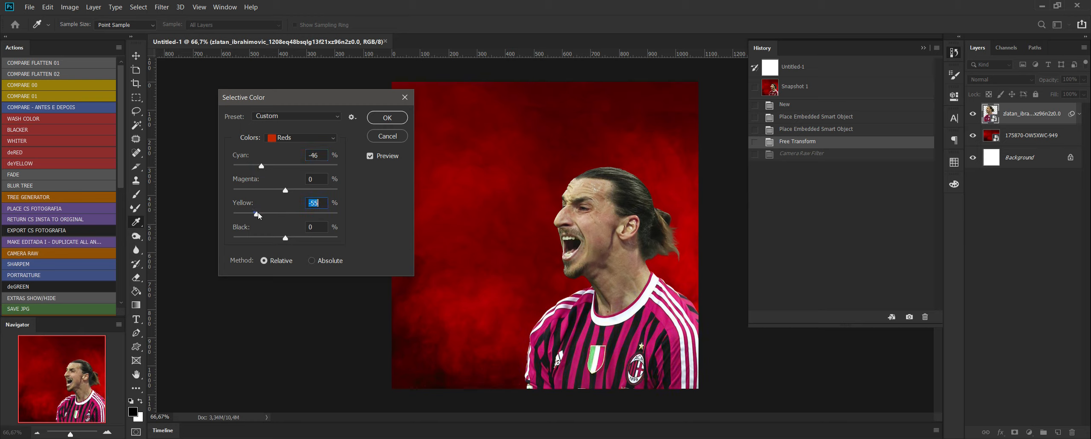
drag(257, 212, 267, 227)
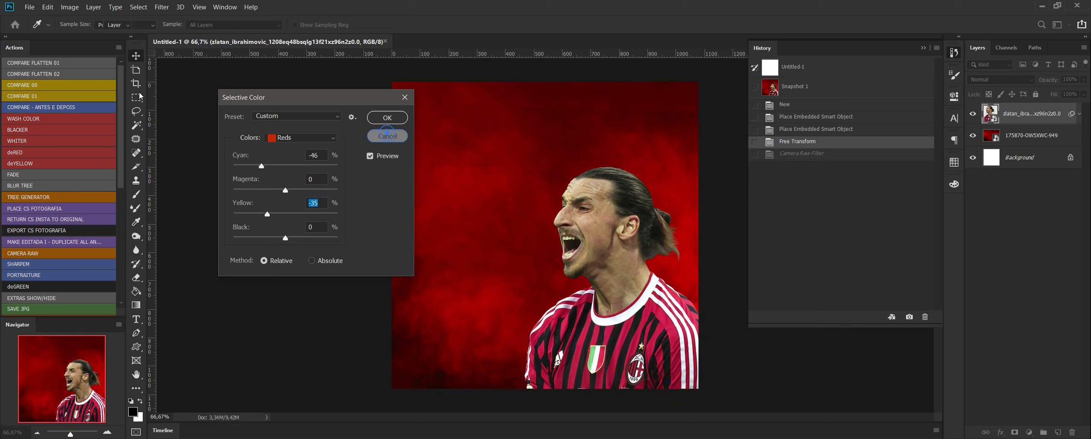
click(388, 136)
Apply Selective Color to the player's Yellows with Cyan -34%, Magenta +4% and Yellow -26%.
click(70, 7)
click(85, 32)
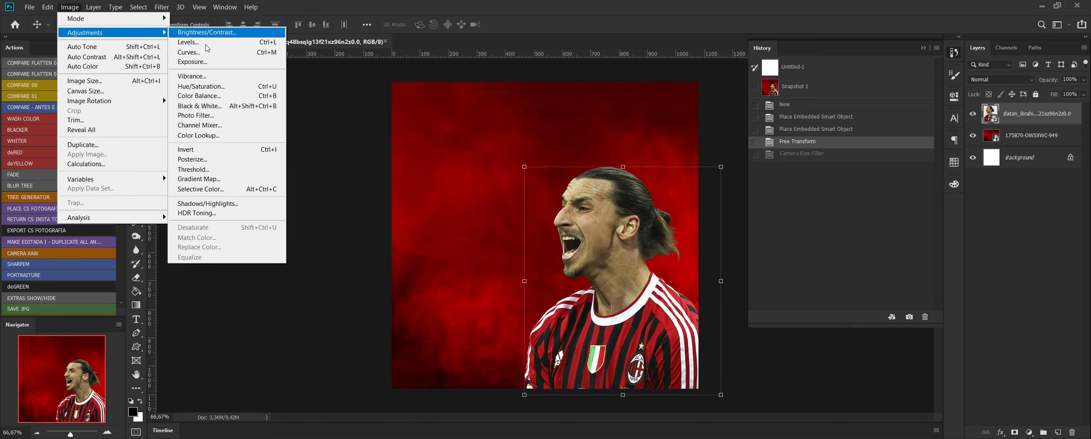
click(217, 189)
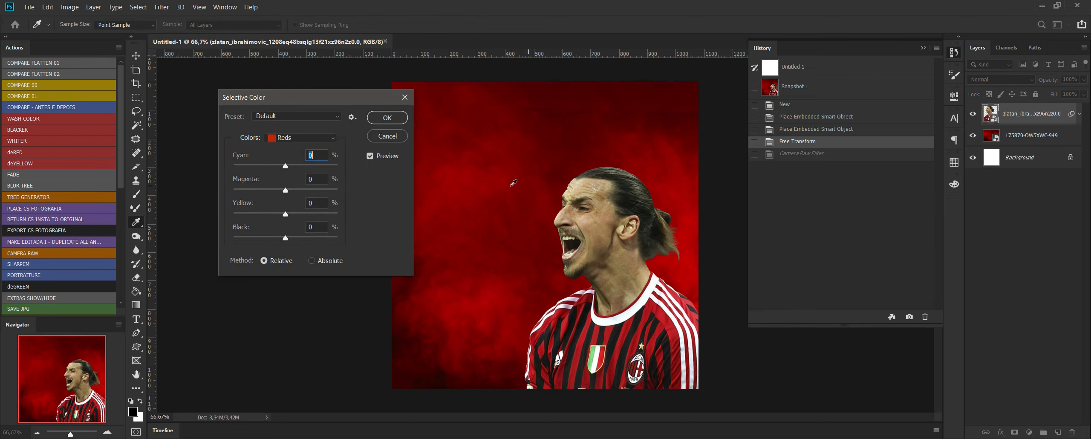
click(309, 139)
click(298, 147)
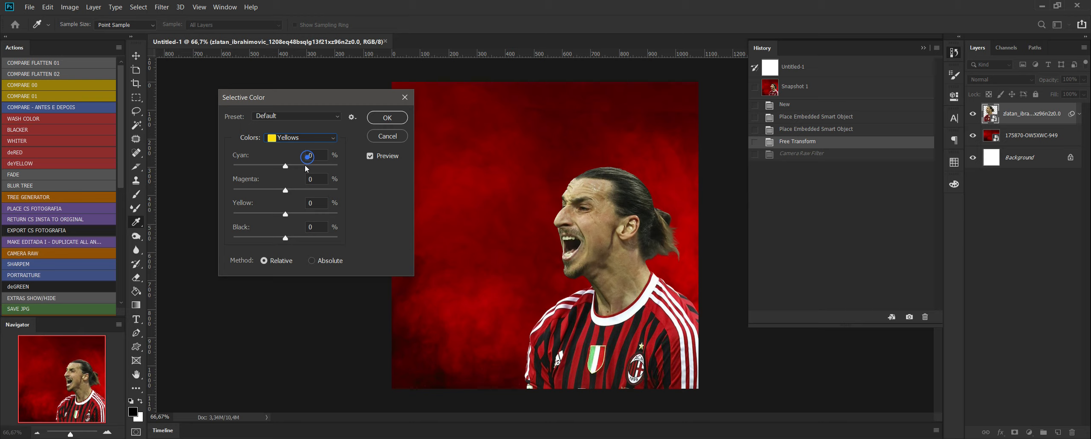
click(266, 214)
drag(274, 216, 268, 215)
drag(285, 167, 260, 169)
drag(285, 191, 282, 194)
click(398, 120)
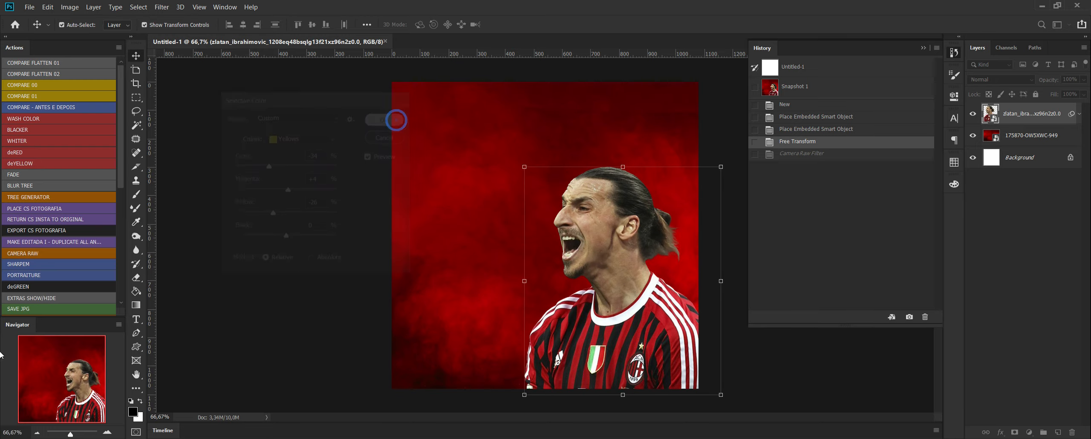
Save the Selective Color version as a history snapshot and compare it with Snapshot 1.
click(909, 317)
click(824, 106)
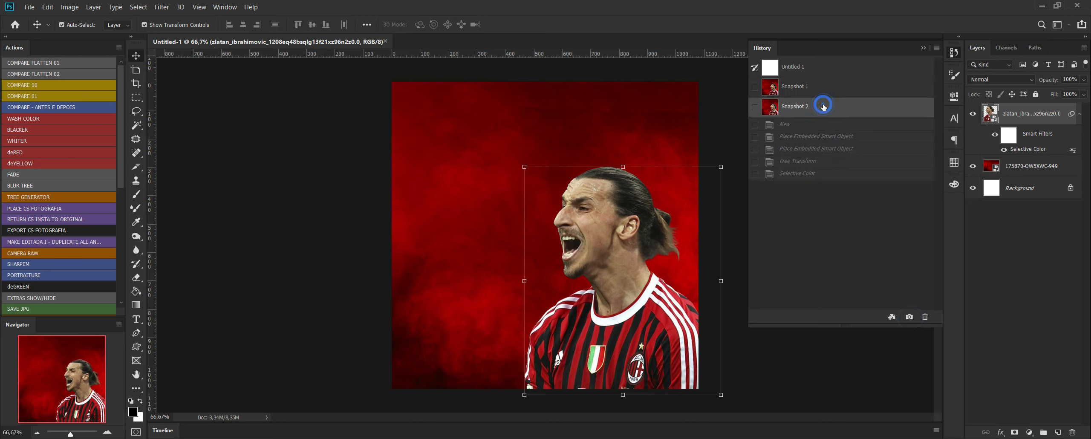
click(823, 87)
click(825, 107)
click(827, 86)
click(824, 107)
Raise the player's contrast slightly with Brightness/Contrast.
click(69, 7)
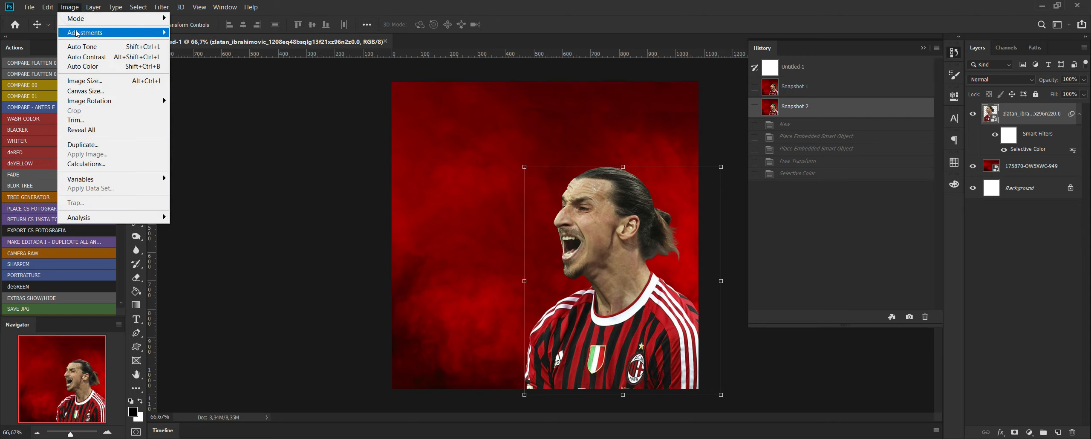
mouse_move(77, 33)
click(201, 33)
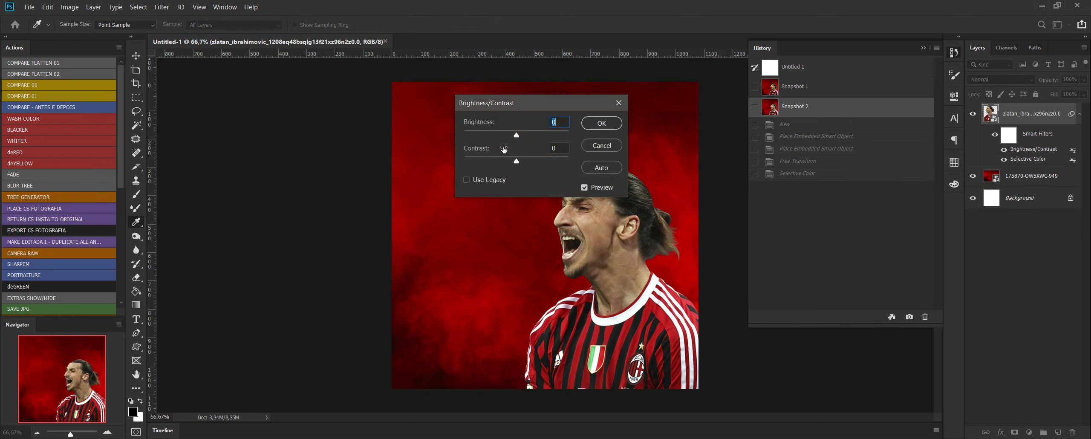
drag(517, 161, 522, 161)
click(601, 124)
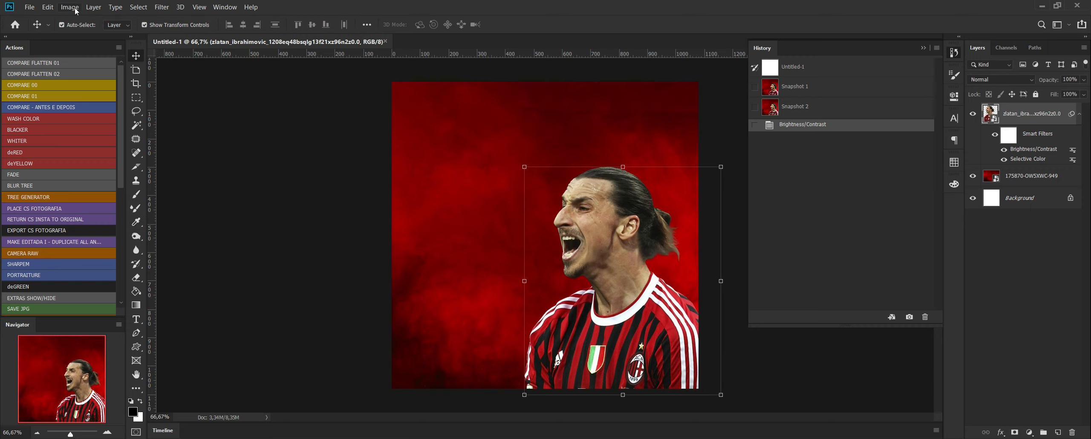
Apply Levels to the player, raising the black input level slightly to deepen the shadows.
click(69, 7)
mouse_move(102, 33)
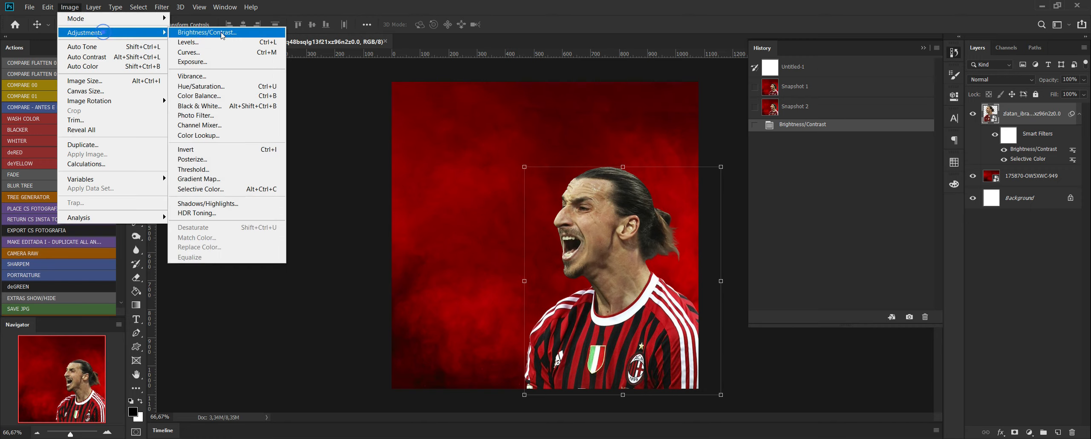
click(256, 45)
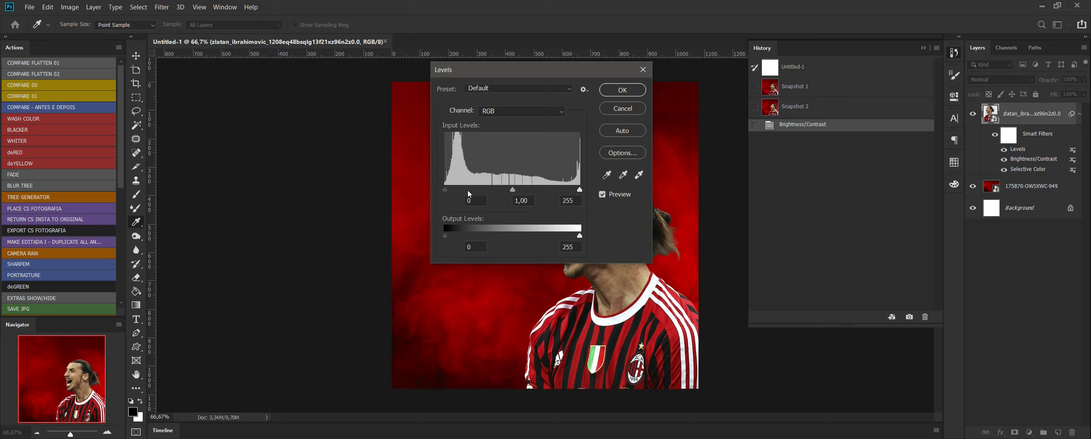
drag(447, 191, 451, 191)
click(622, 89)
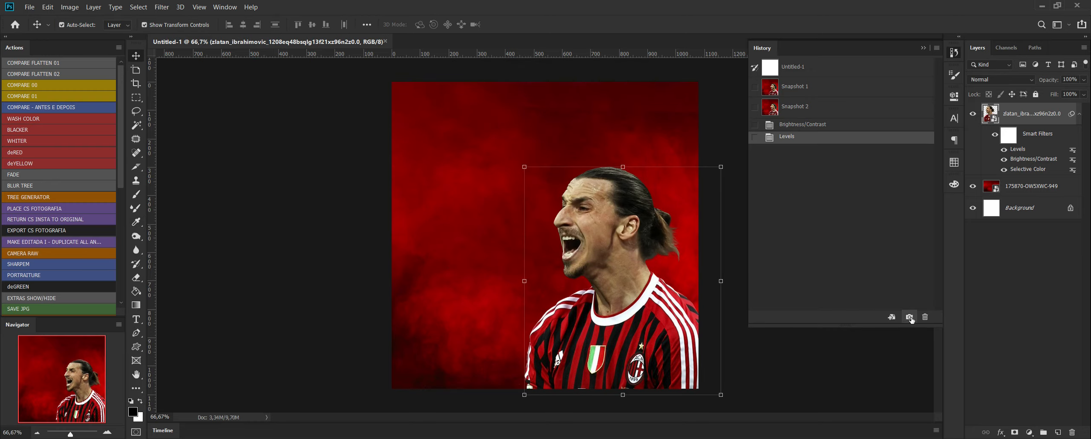
Save the Levels version as another history snapshot and compare it repeatedly with the Camera Raw version in Snapshot 1.
click(910, 317)
click(823, 87)
click(818, 130)
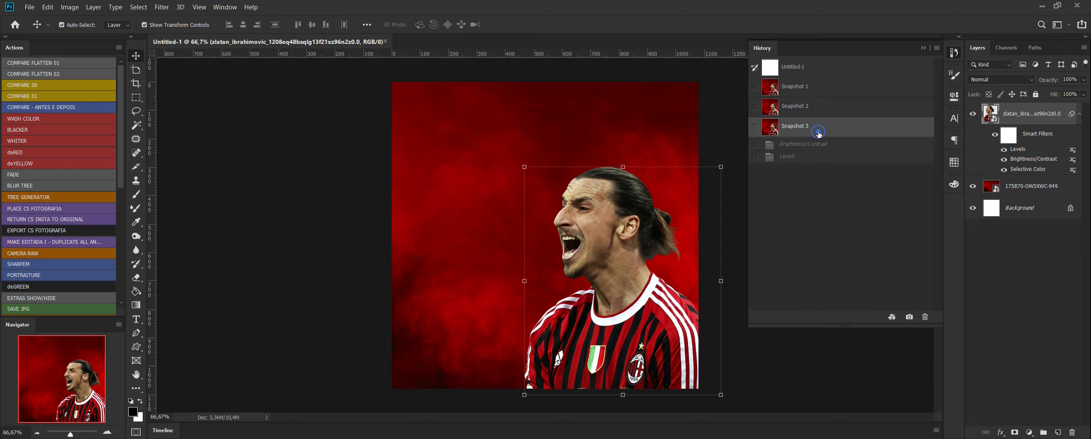
click(825, 89)
click(822, 128)
click(815, 87)
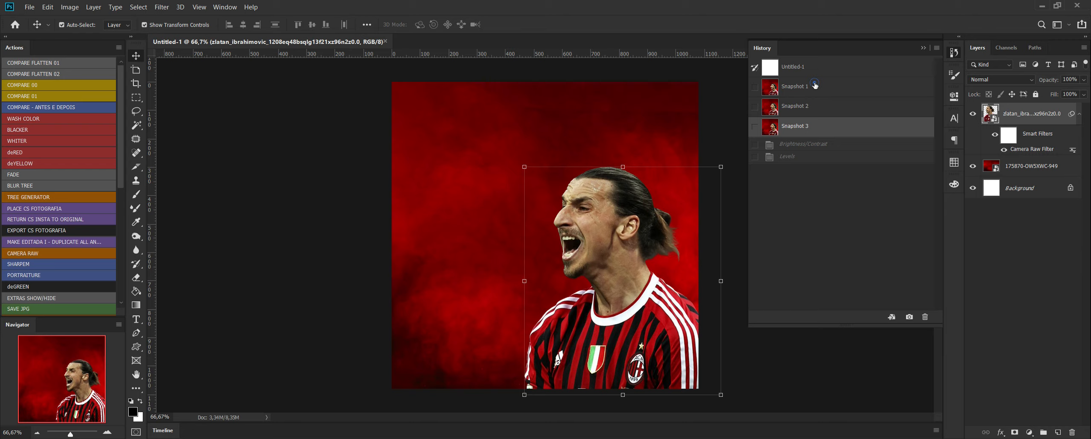
click(811, 132)
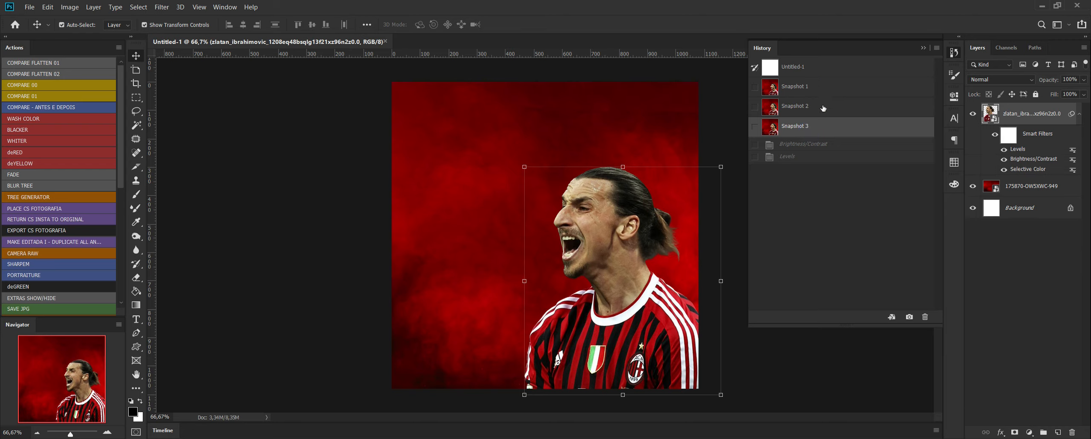
click(825, 90)
click(824, 128)
click(821, 89)
click(822, 130)
click(836, 87)
click(831, 124)
click(802, 90)
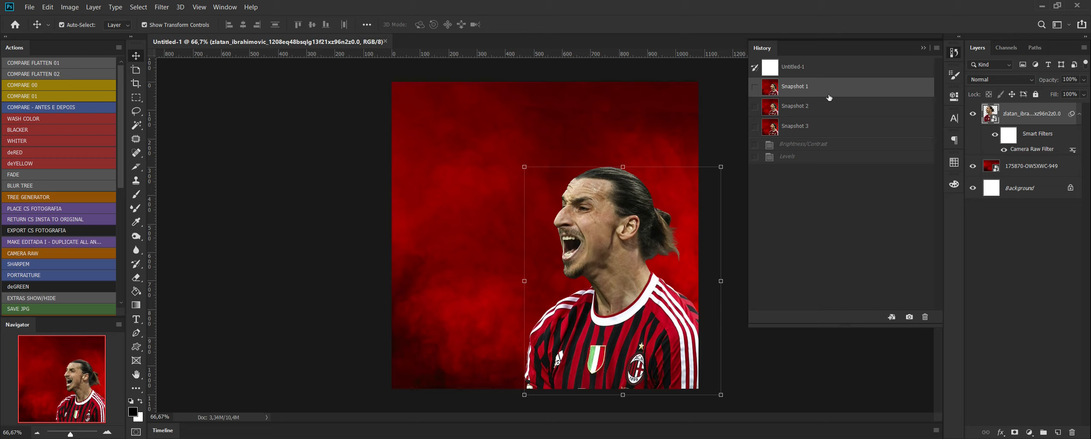
Delete Snapshot 2 and Snapshot 3 from the history, keeping the Camera Raw version of Snapshot 1.
click(779, 108)
click(925, 317)
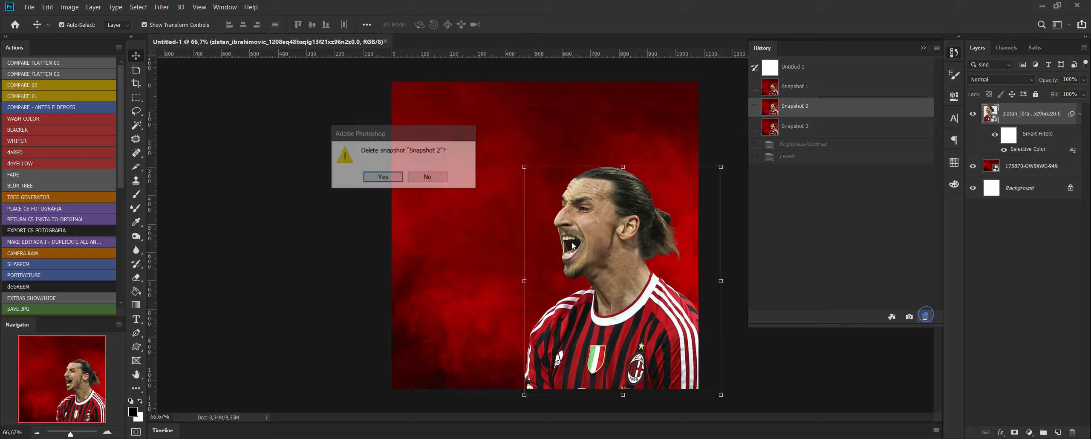
click(382, 176)
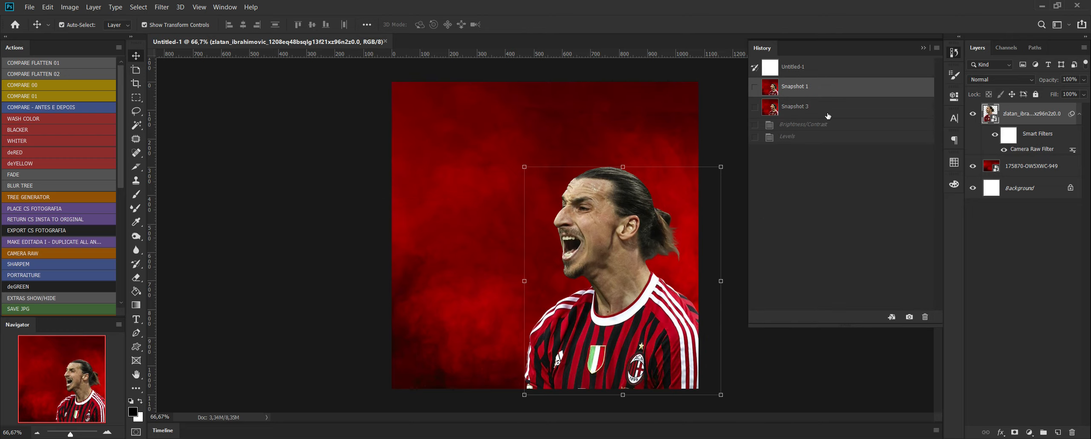
click(926, 317)
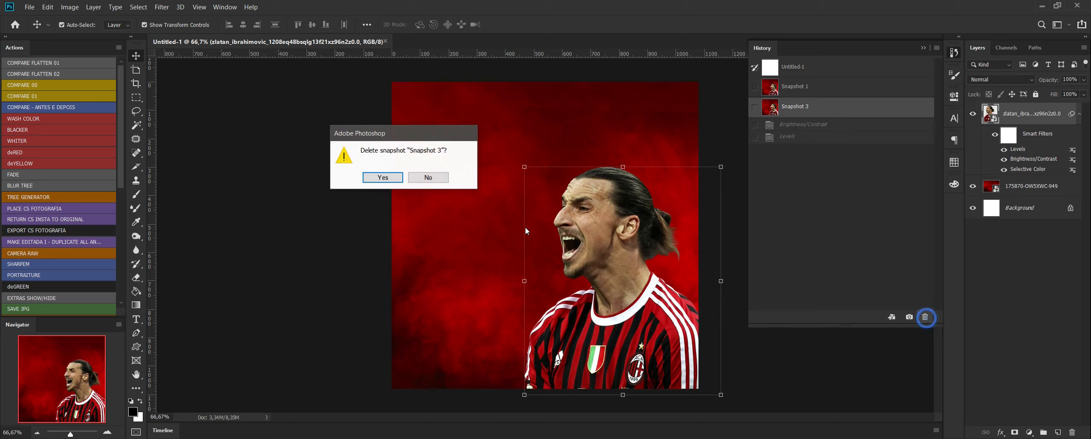
click(382, 177)
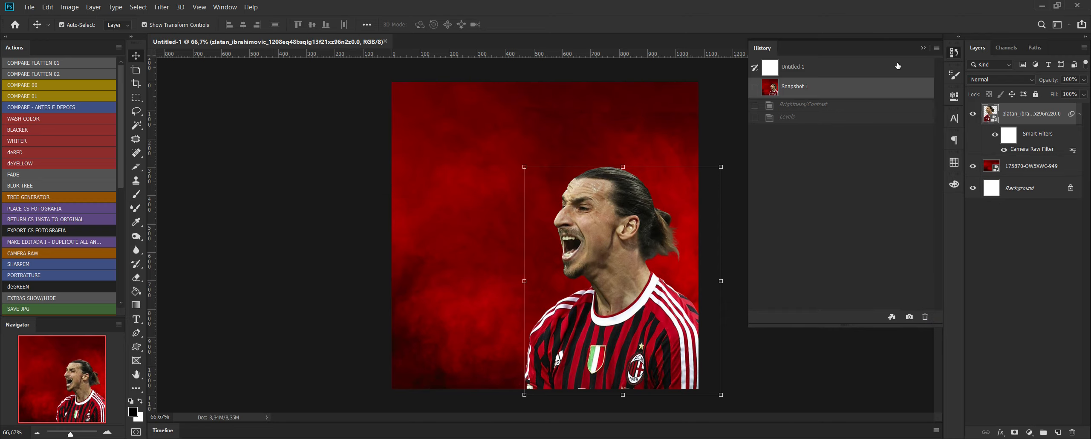
click(926, 47)
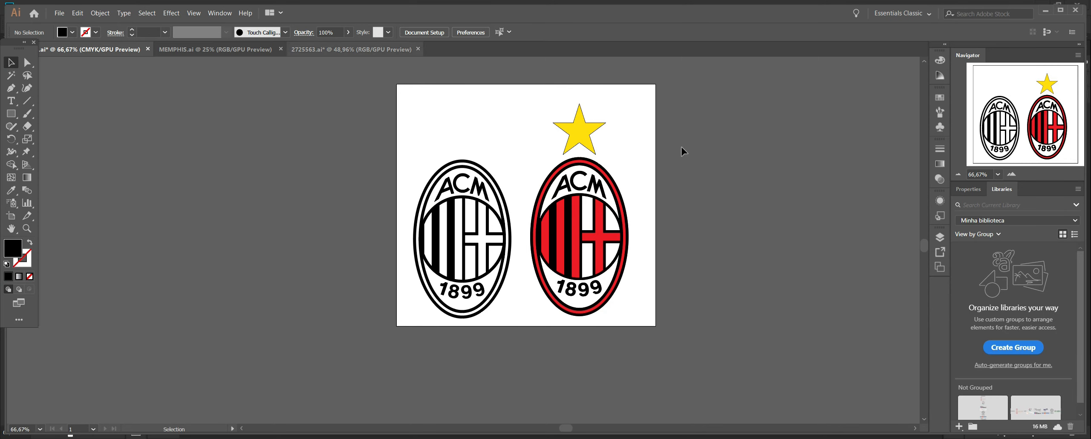
Switch to Illustrator and look through MEMPHIS.ai and 2725563.ai, returning to the document with the AC Milan crests.
click(205, 50)
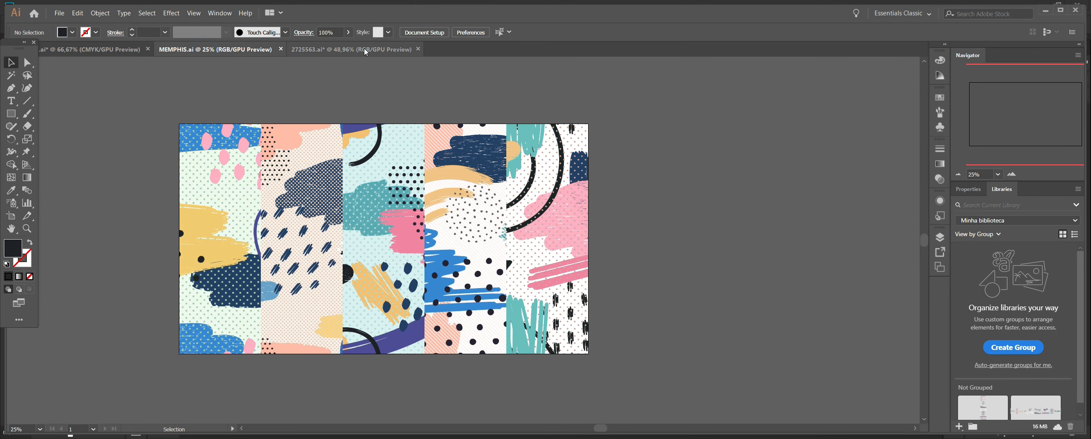
click(364, 49)
click(123, 49)
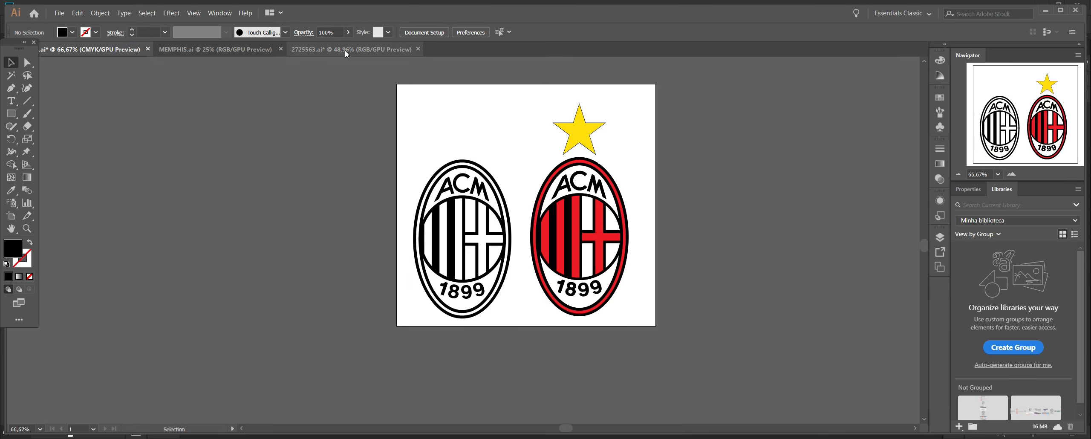
click(344, 49)
click(275, 52)
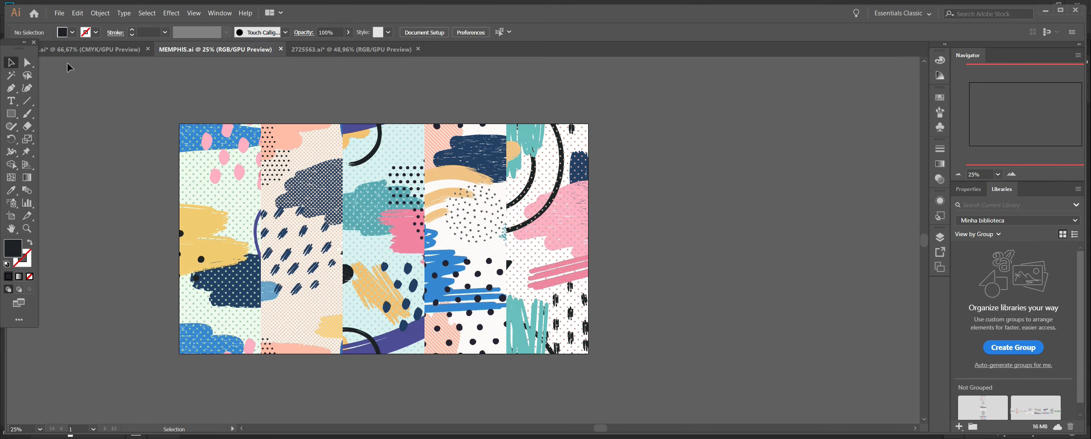
click(76, 49)
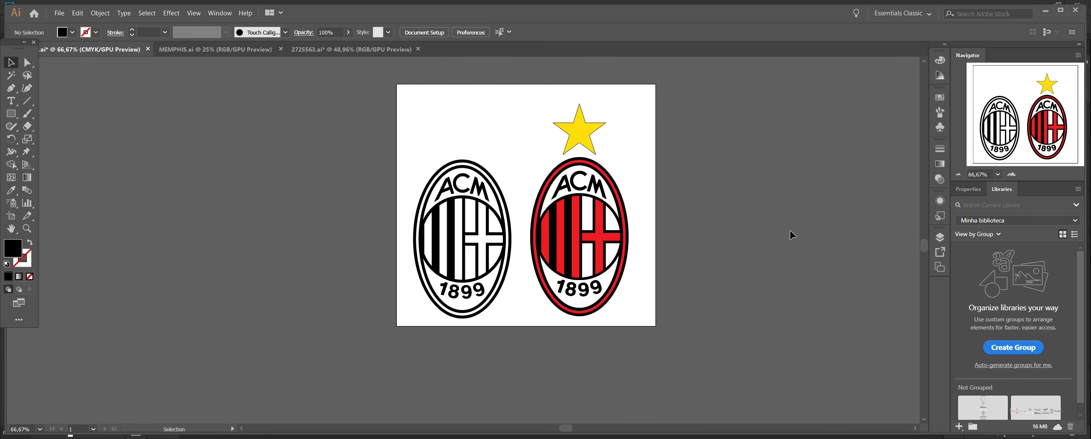
Bring the black AC Milan crest from Illustrator into the Photoshop flyer as a Vector Smart Object and hide the player layer.
drag(515, 116, 415, 415)
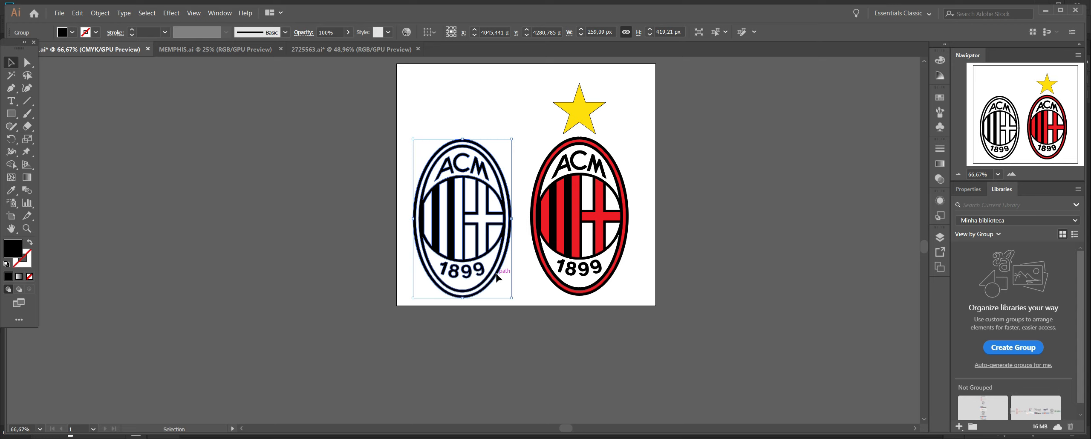
drag(496, 274, 511, 157)
drag(467, 133, 463, 136)
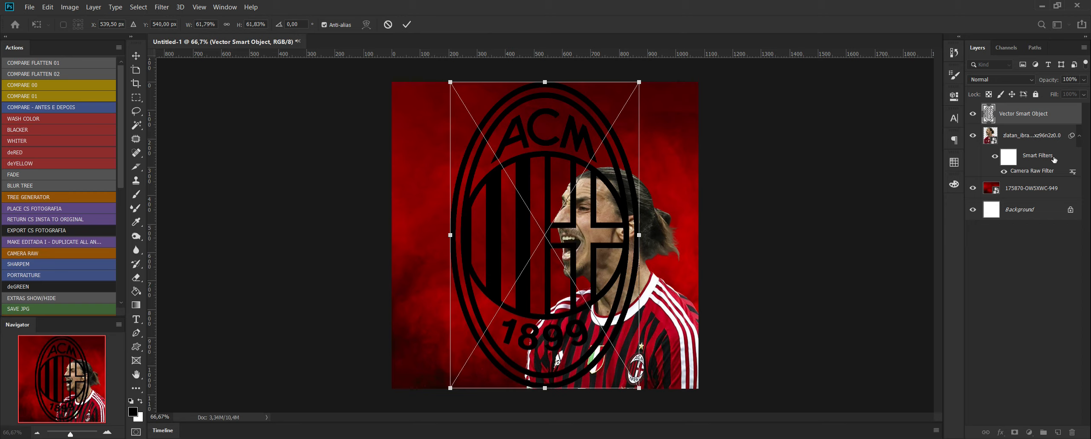
key(Return)
click(973, 135)
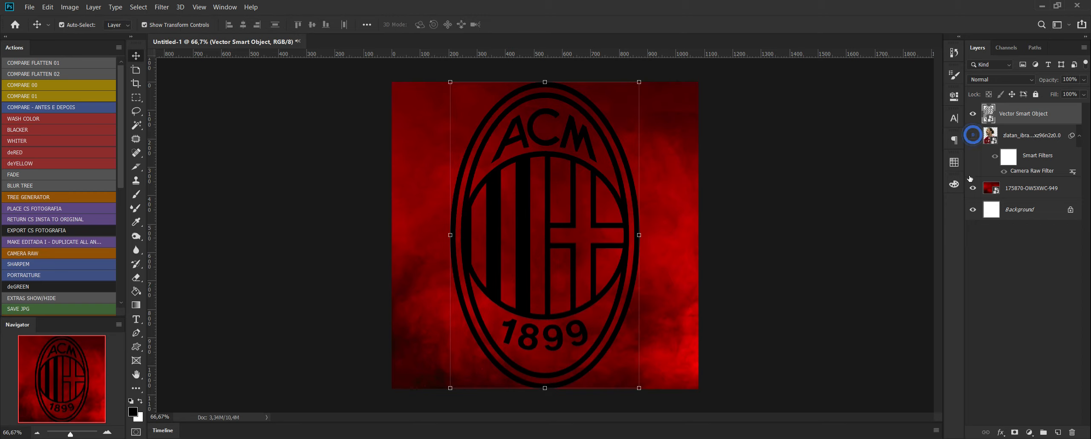
Scale the crest to about 32% and spread it with three copies over the canvas's upper-left, lower-centre, lower-left and upper-right areas.
drag(639, 391, 550, 242)
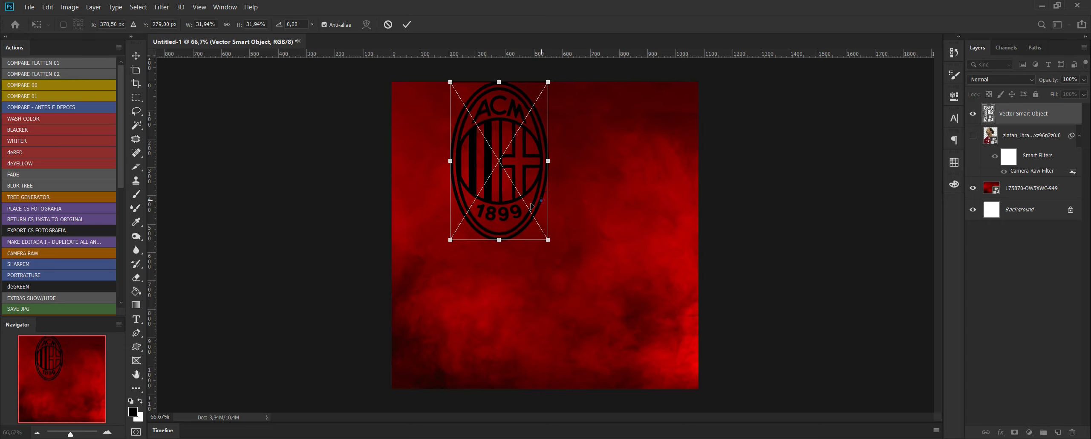
drag(531, 206, 559, 362)
key(Return)
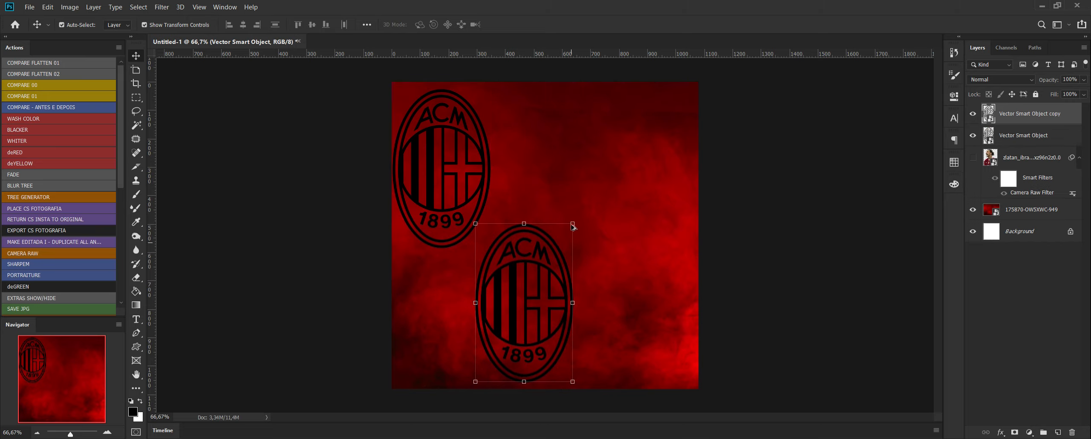
drag(561, 256, 430, 351)
drag(563, 350, 655, 214)
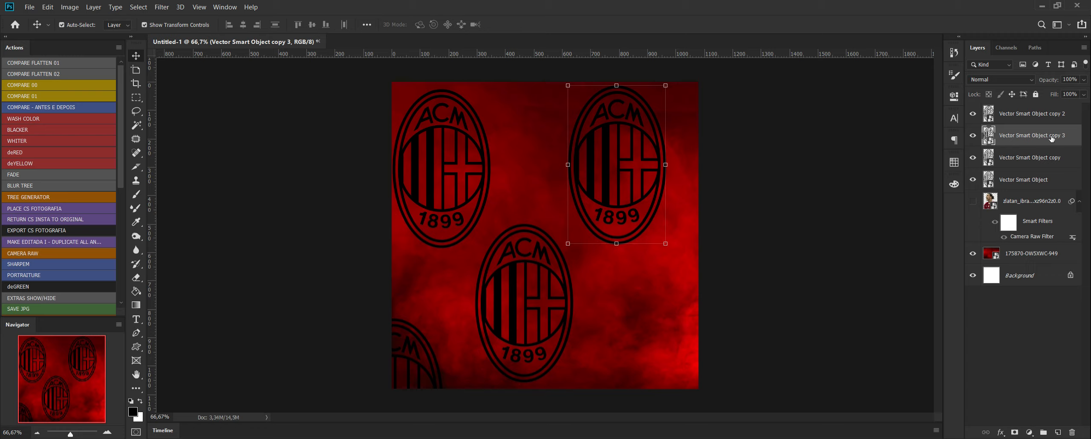
Group the four crest layers as "logos milan" and lower the group's opacity to 10%.
click(1032, 115)
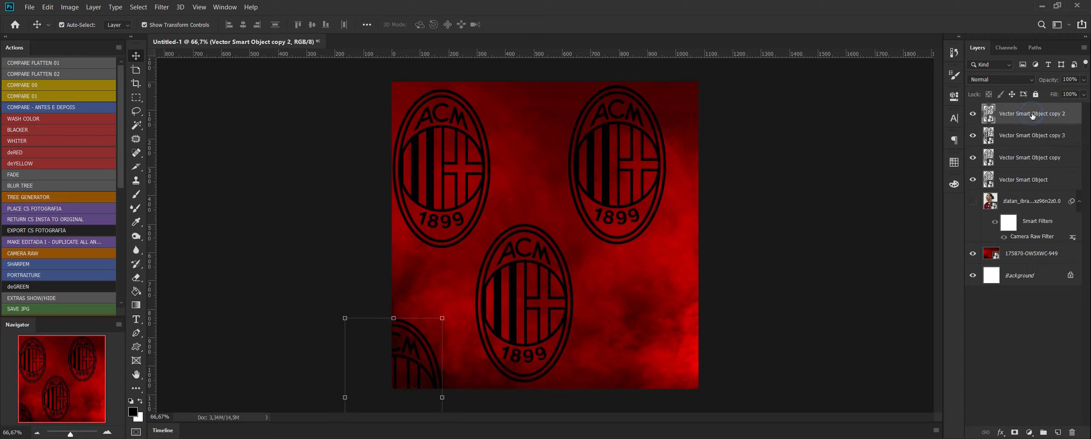
shift+click(1024, 180)
drag(1025, 179, 1043, 432)
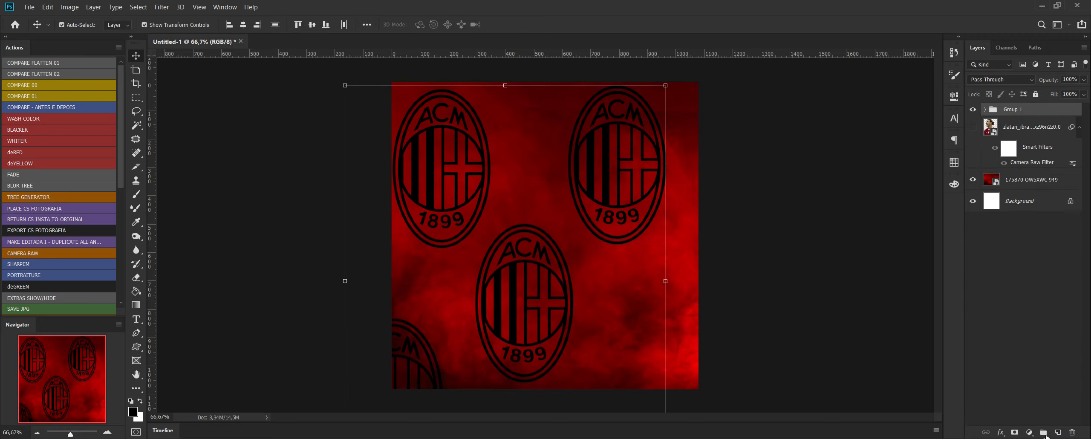
double_click(1015, 110)
text(logos)
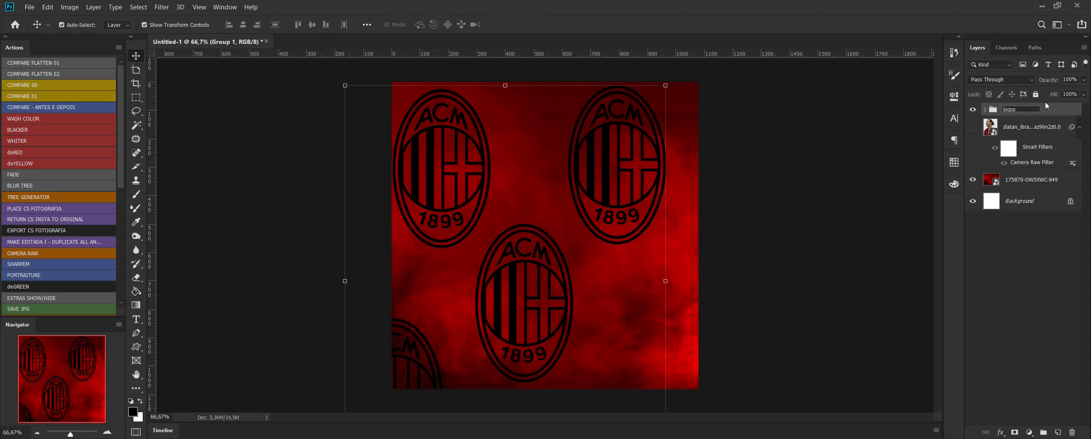
text( milan)
key(Return)
click(1083, 81)
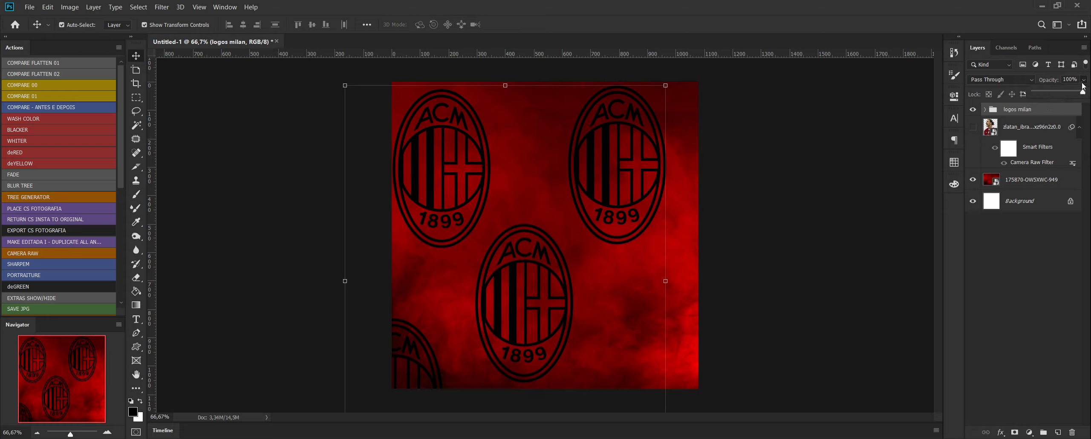
drag(1043, 94, 1040, 93)
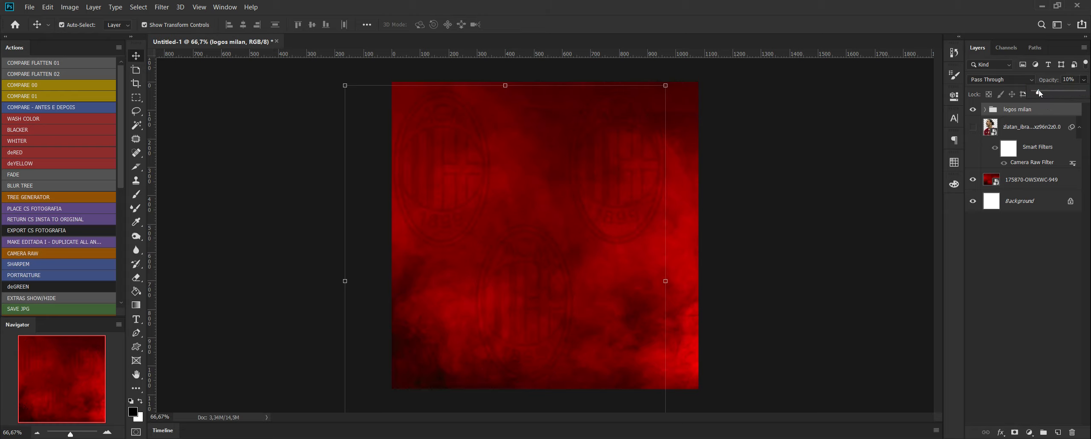
Set the "logos milan" group's blend mode to Multiply and raise its opacity slightly.
click(1003, 80)
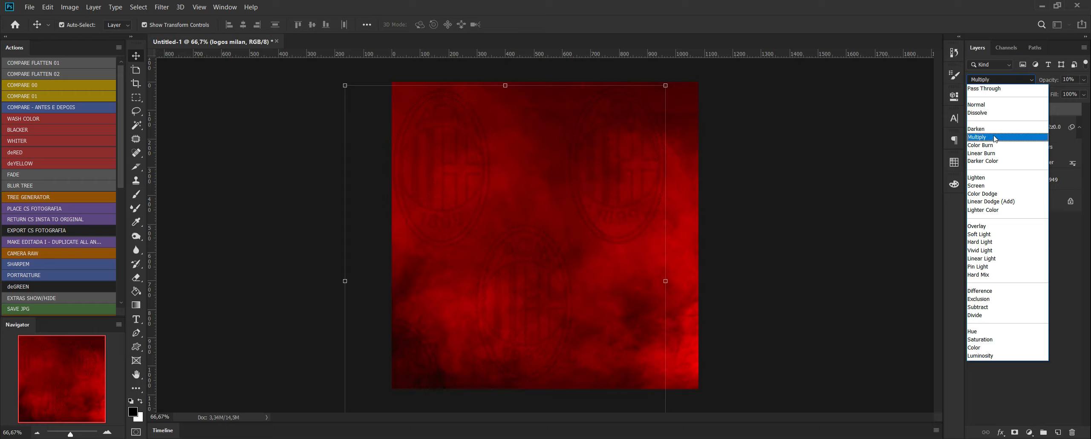
click(994, 136)
click(1083, 79)
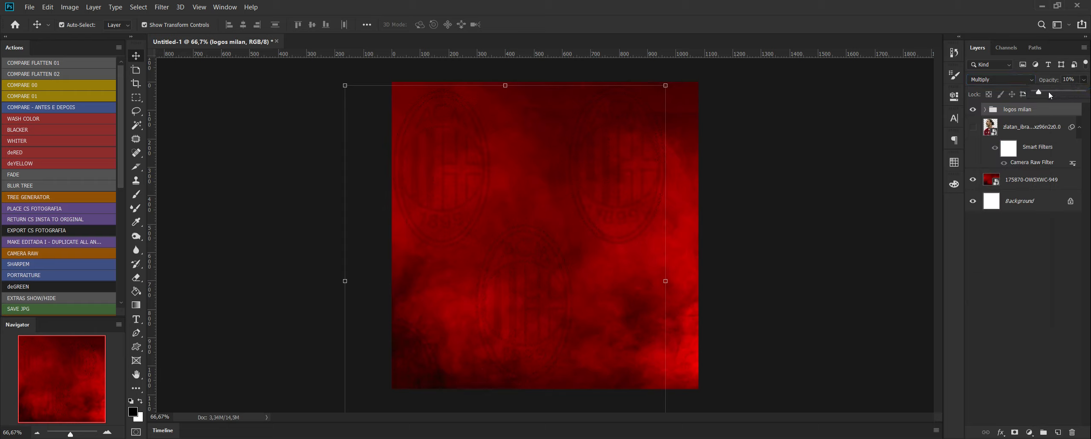
drag(1040, 92, 1043, 93)
click(1023, 221)
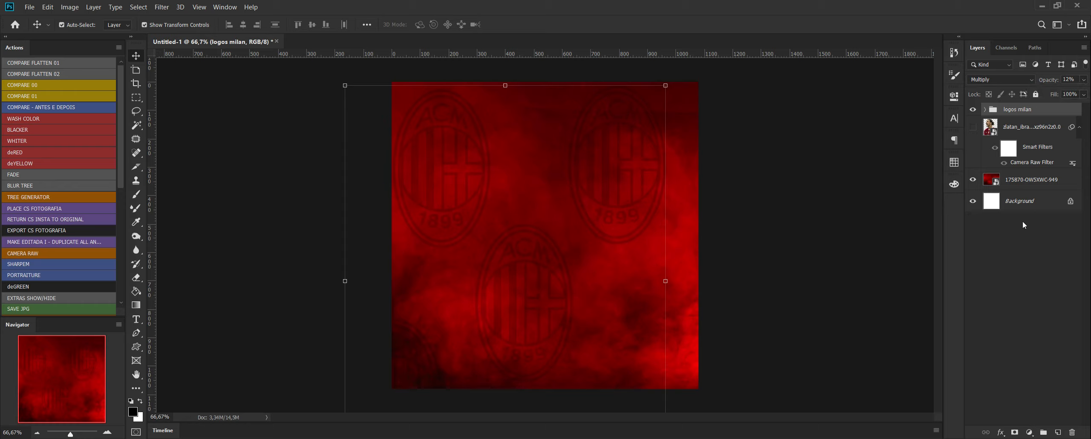
Show the Zlatan player layer and move it above the "logos milan" group in the layer stack.
click(974, 127)
drag(1032, 127, 1030, 106)
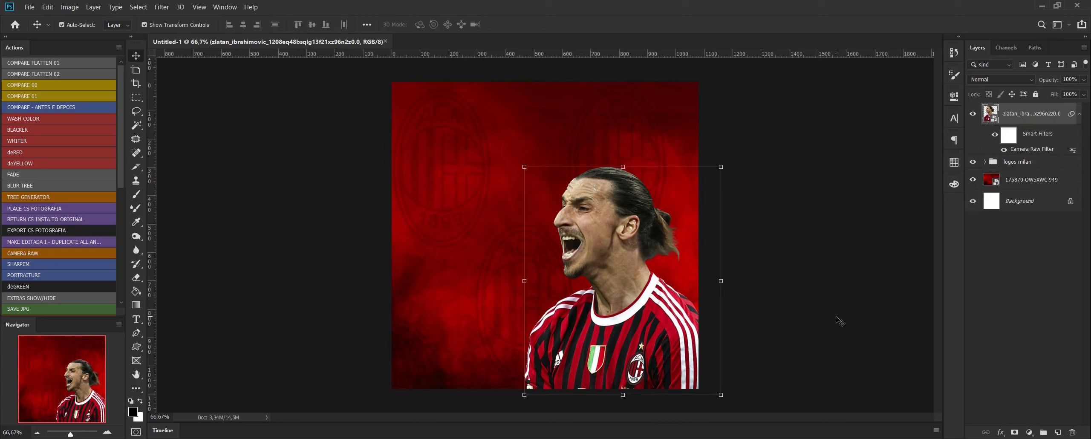
click(820, 166)
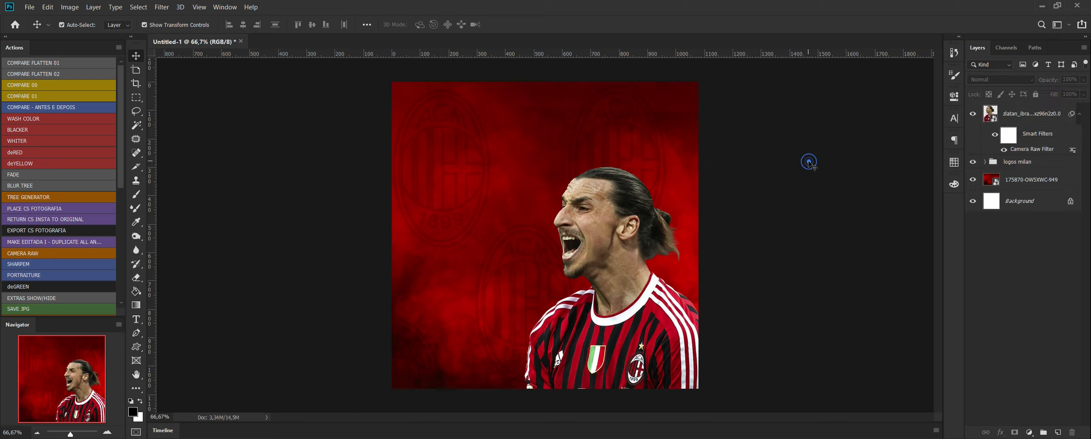
Place black-red-vertical-stripes-backgrounds-powerpoint above the red smoke layer and scale it to about 24% so it covers the whole canvas.
click(1038, 180)
key(alt+Tab)
drag(357, 234, 676, 189)
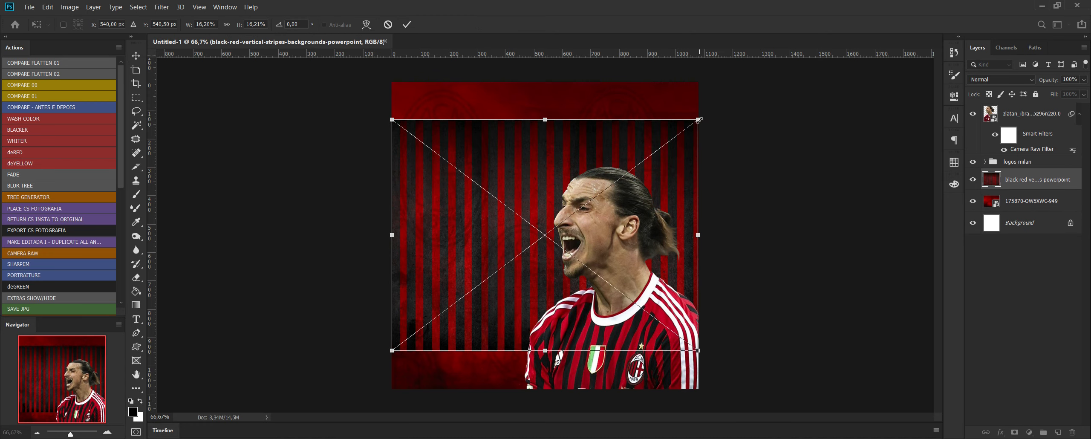
drag(699, 122, 784, 47)
drag(724, 198, 695, 201)
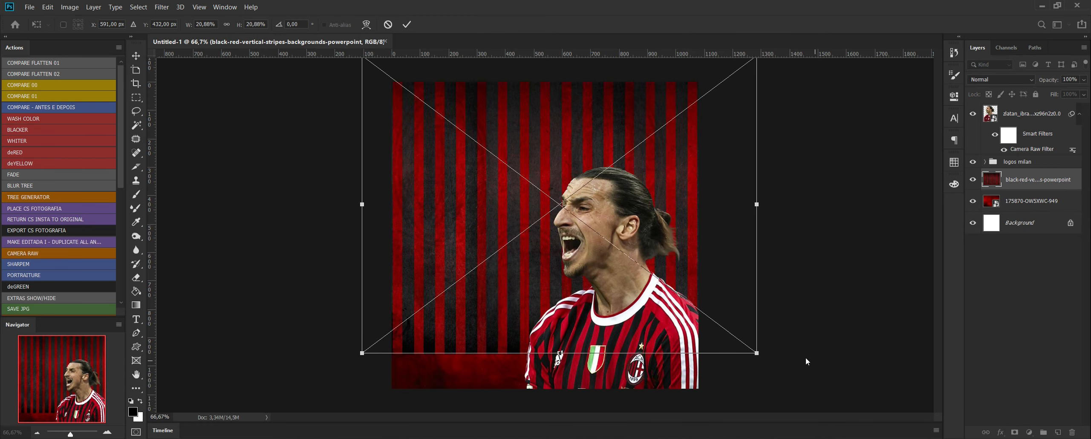
drag(757, 353, 820, 402)
key(Return)
Set the stripes layer to Multiply at 60% opacity and put it in its own group.
click(1001, 79)
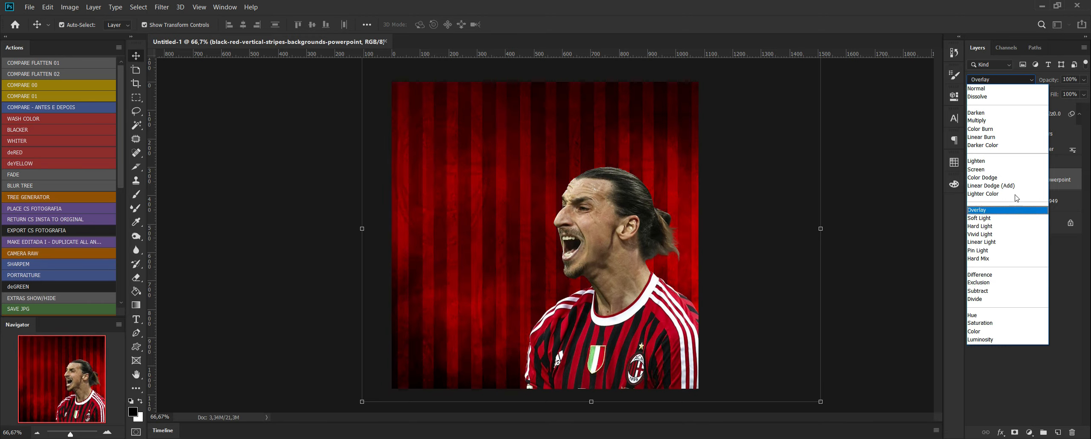
click(1003, 123)
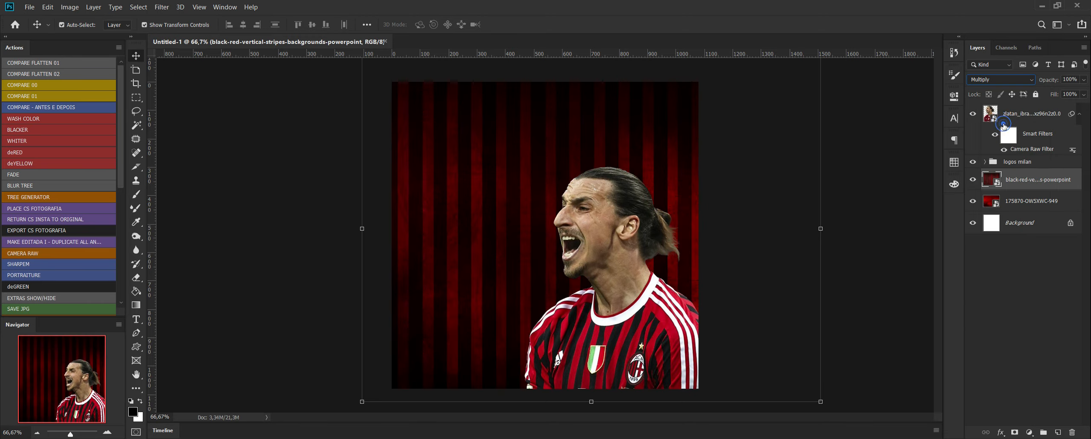
click(1084, 79)
drag(1083, 91, 1063, 92)
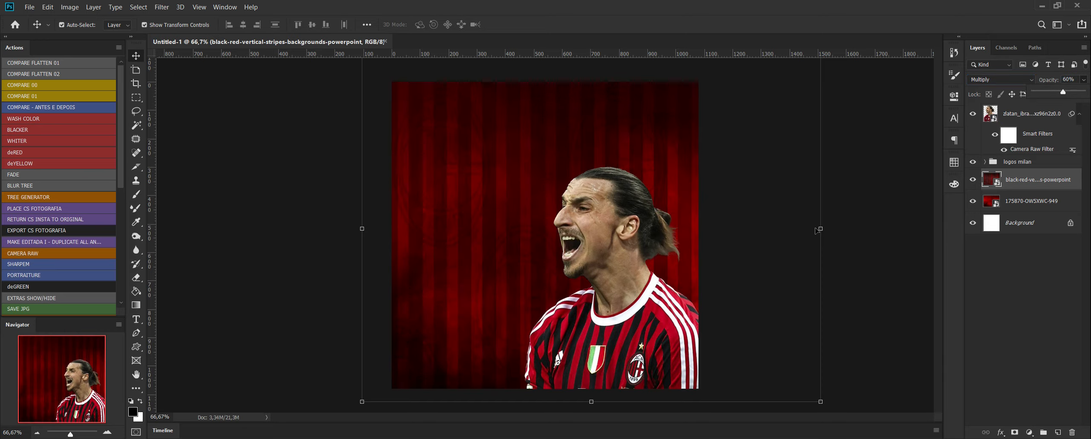
key(ctrl+g)
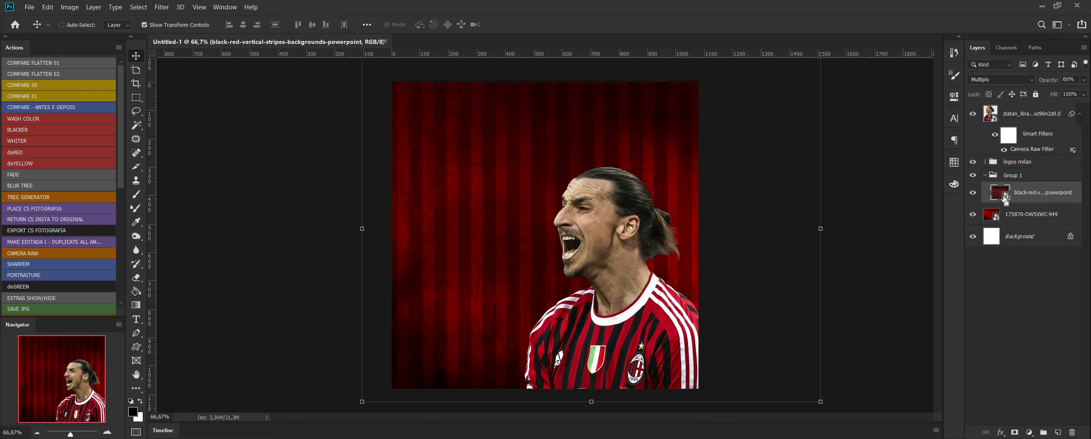
Warp the stripes layer so its left edge sweeps diagonally from the canvas's upper-left towards the player's chest and the stripes curve.
key(ctrl+t)
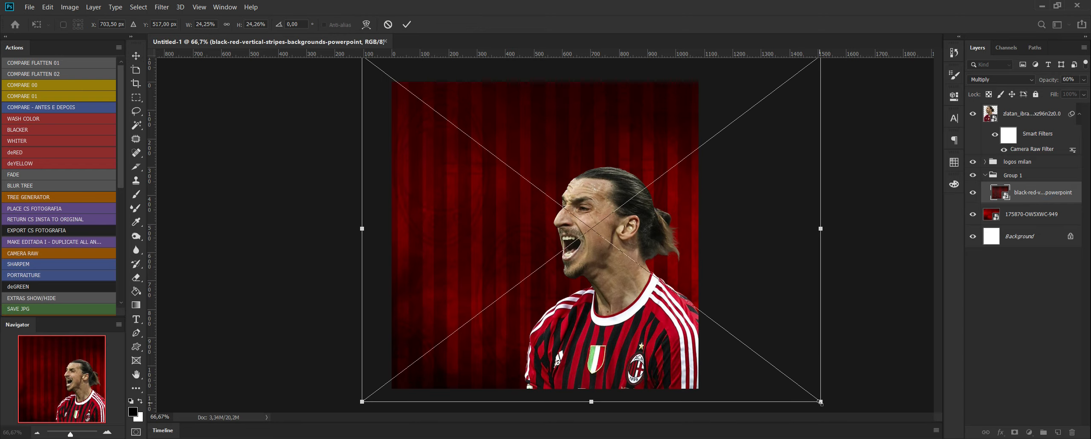
right_click(694, 323)
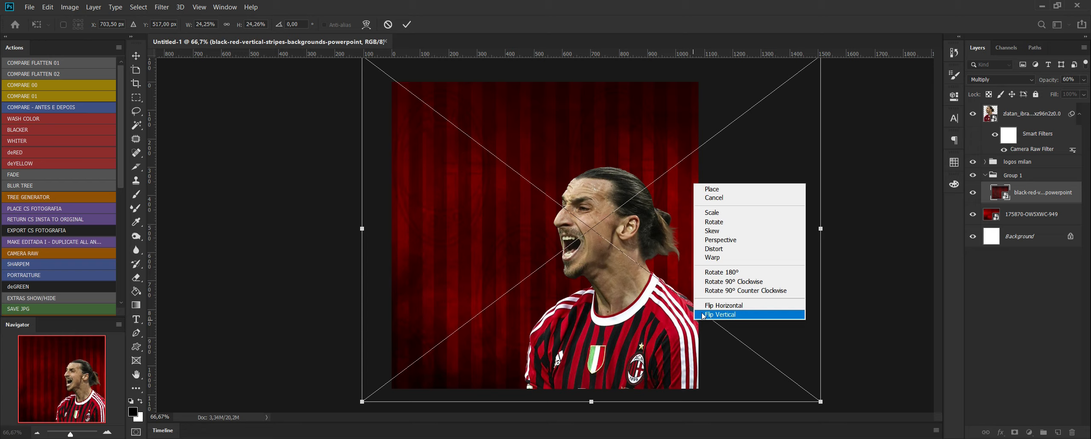
click(728, 259)
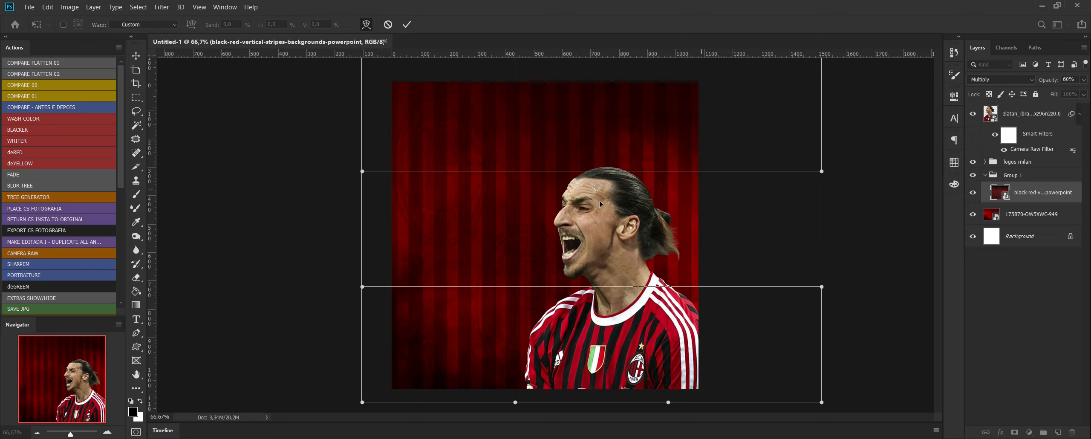
drag(429, 330, 557, 334)
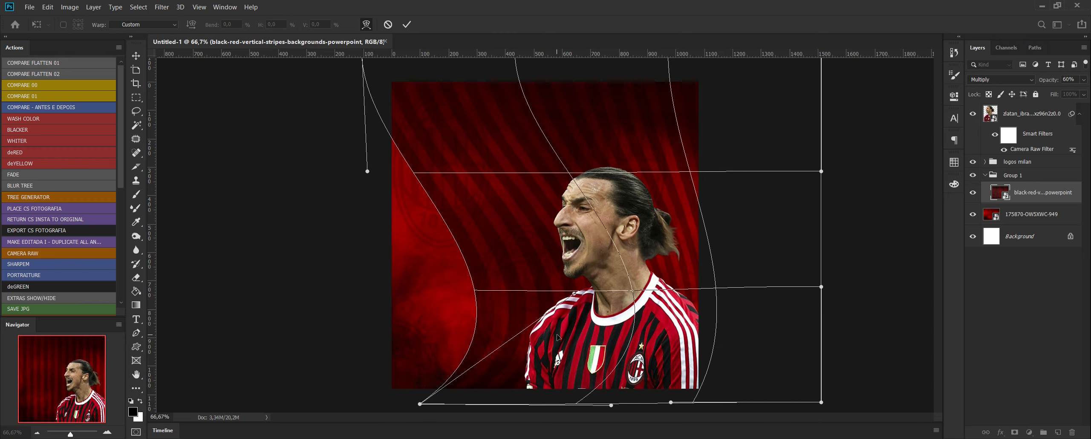
drag(494, 76, 415, 86)
drag(709, 200, 756, 107)
drag(478, 361, 555, 386)
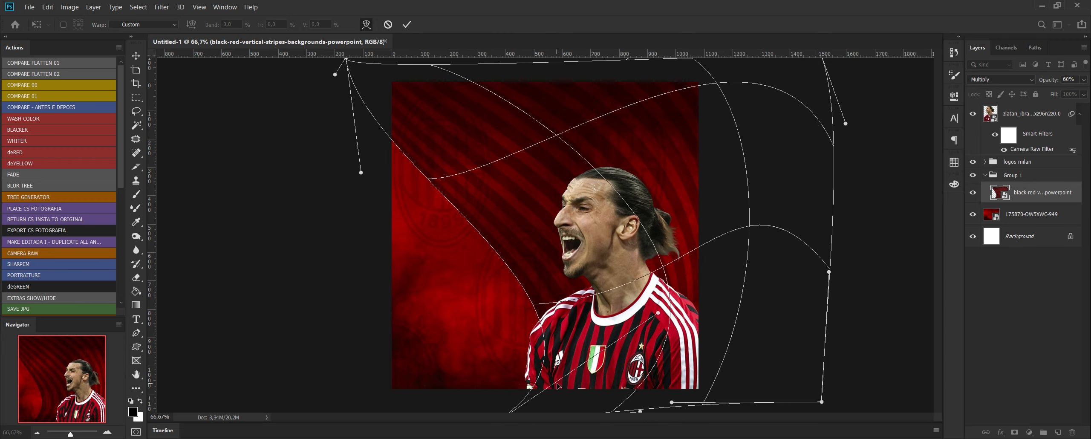
Refine the warp's left edge and right-hand corners, apply it, and shift the curved stripes towards the canvas's upper right.
drag(515, 217, 547, 164)
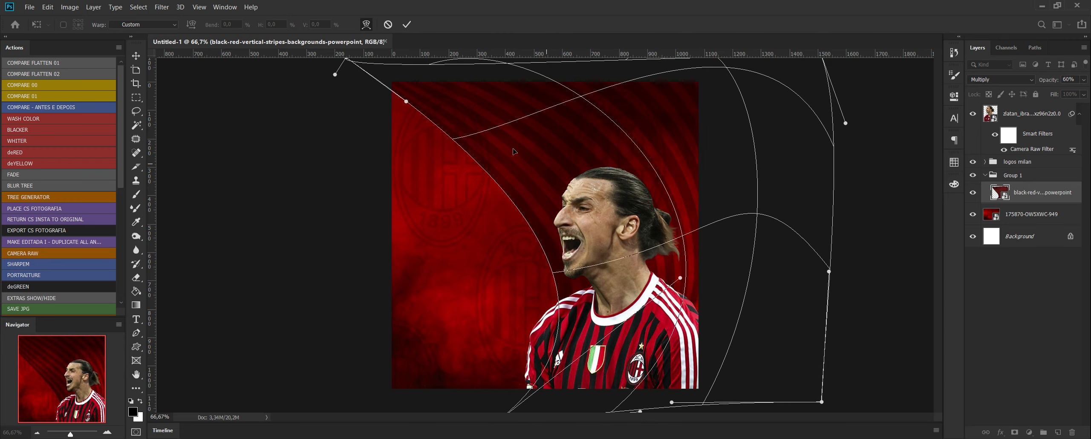
drag(407, 100, 387, 187)
drag(606, 241, 597, 183)
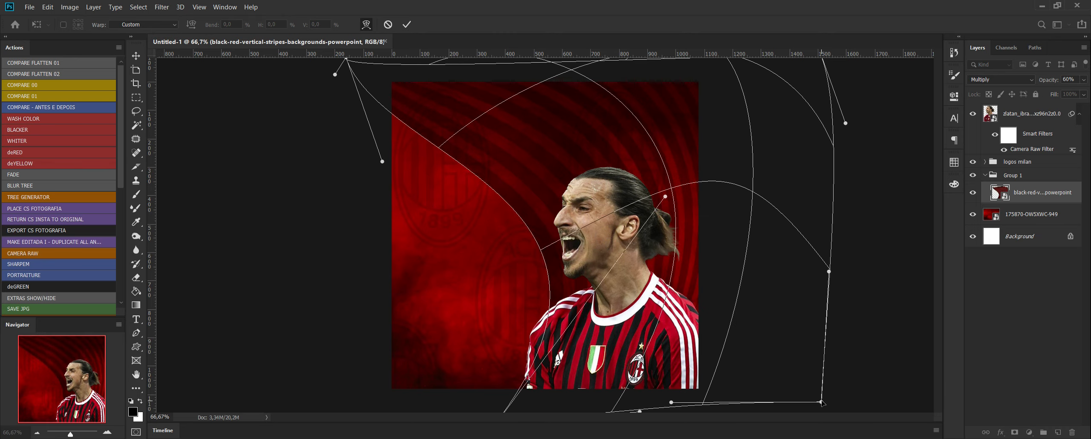
drag(821, 401, 763, 359)
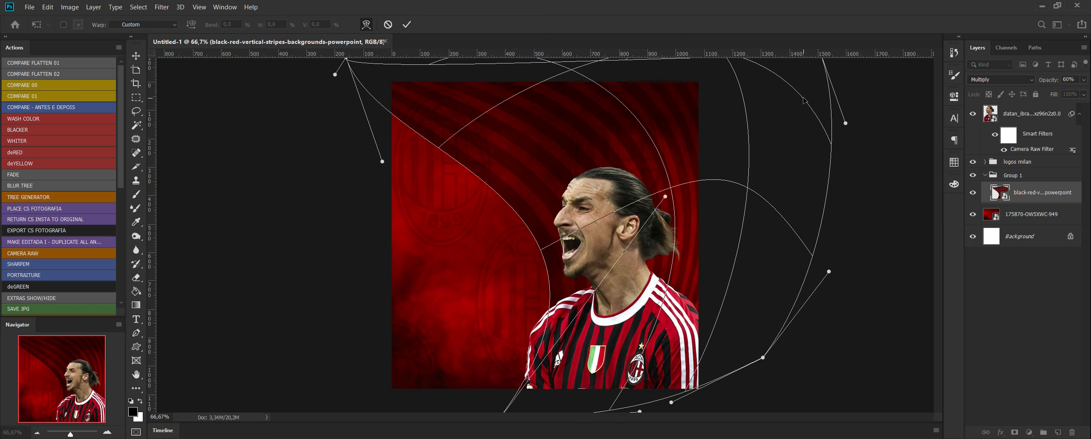
drag(846, 123, 902, 219)
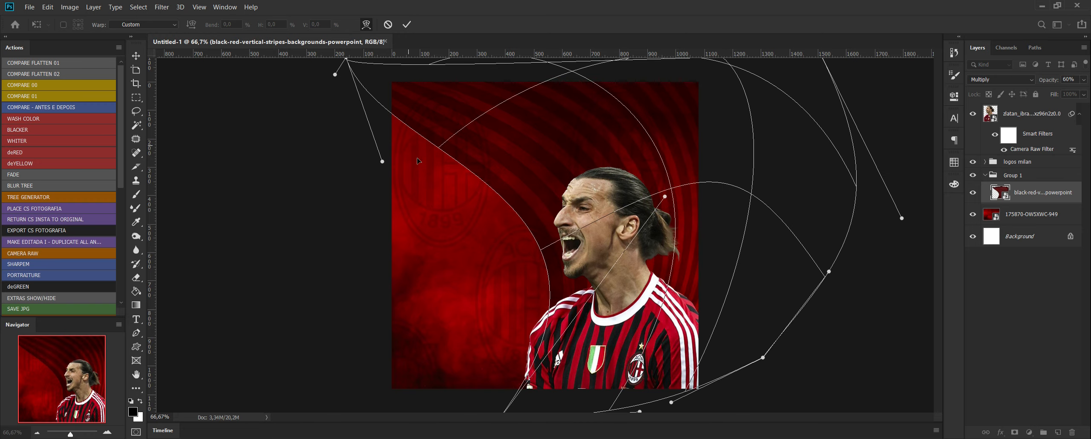
mouse_move(335, 75)
mouse_down()
mouse_move(349, 48)
mouse_move(345, 64)
mouse_up()
key(Return)
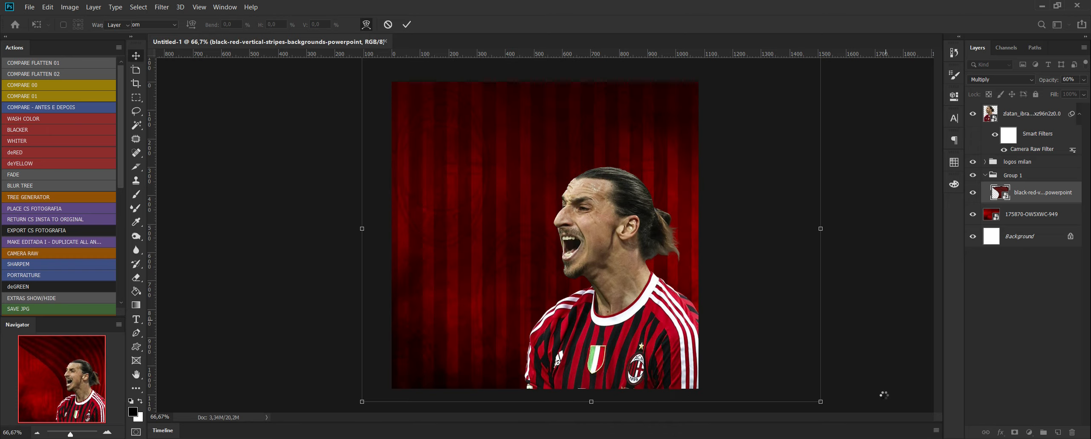
drag(662, 133, 722, 120)
click(928, 329)
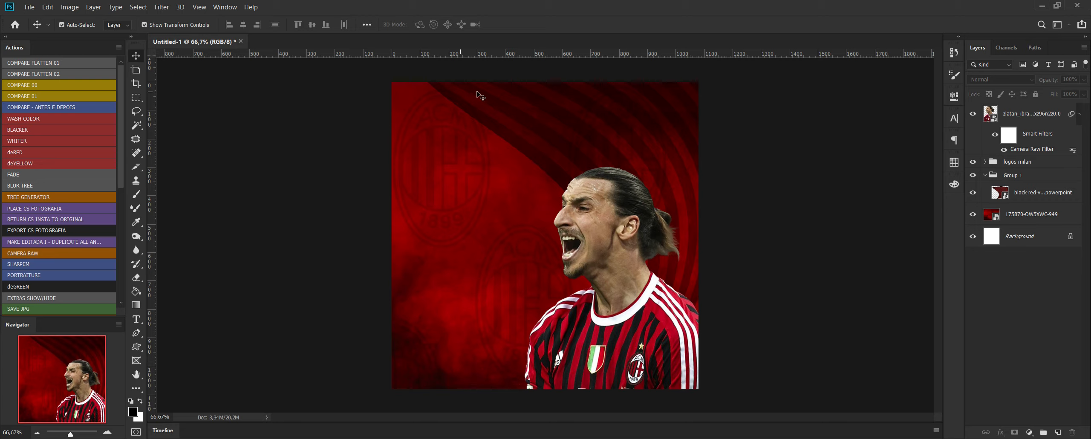
Nudge the crest in the canvas's upper-left area slightly upward and deselect the crest layers.
click(463, 103)
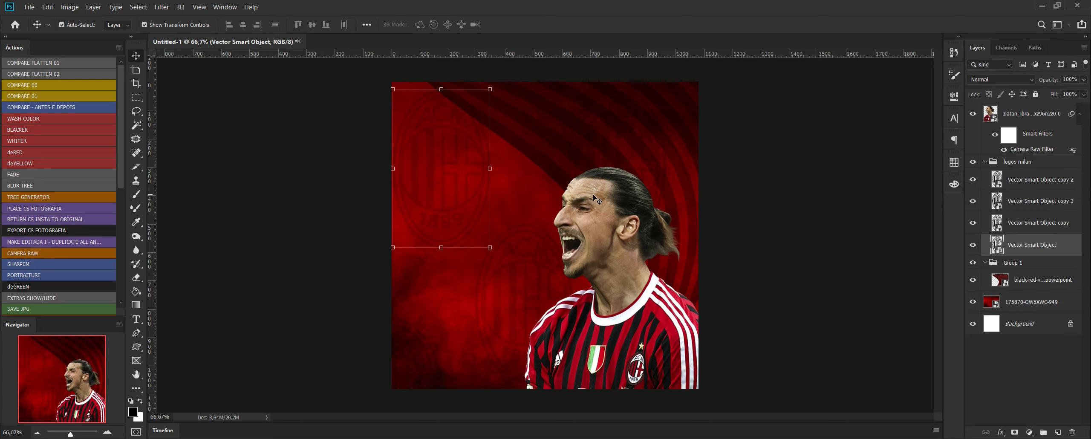
key(shift+Up)
key(shift+Up)
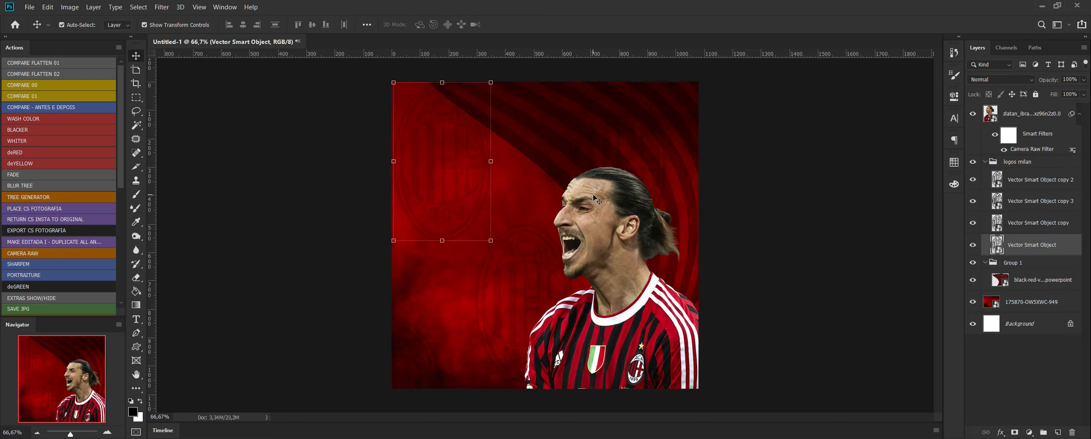
click(861, 278)
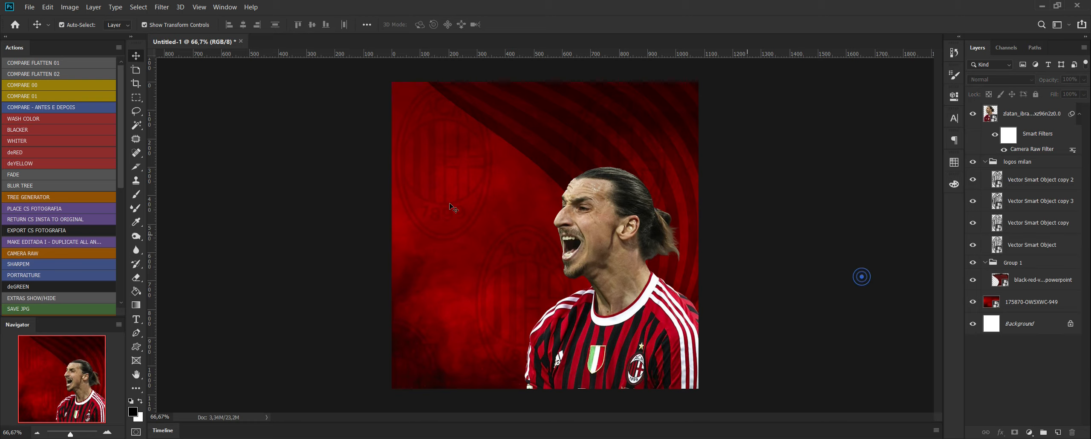
click(521, 236)
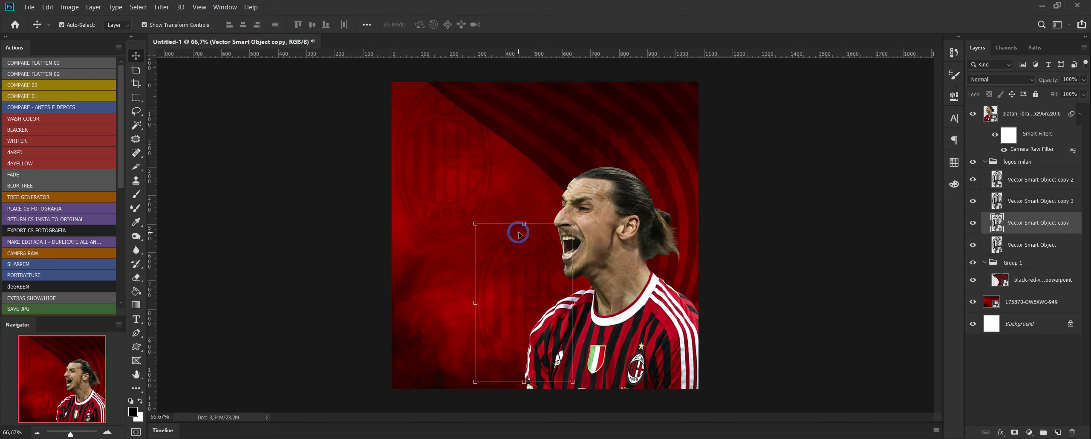
click(890, 294)
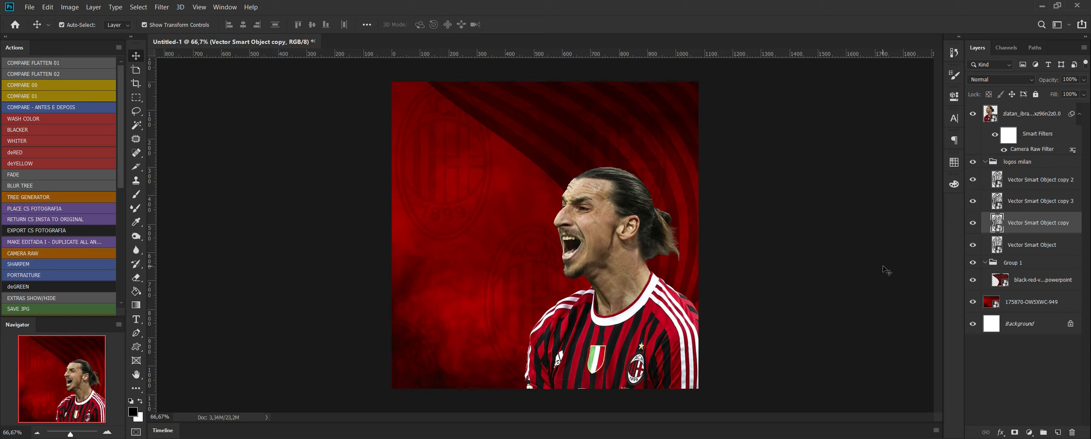
click(867, 228)
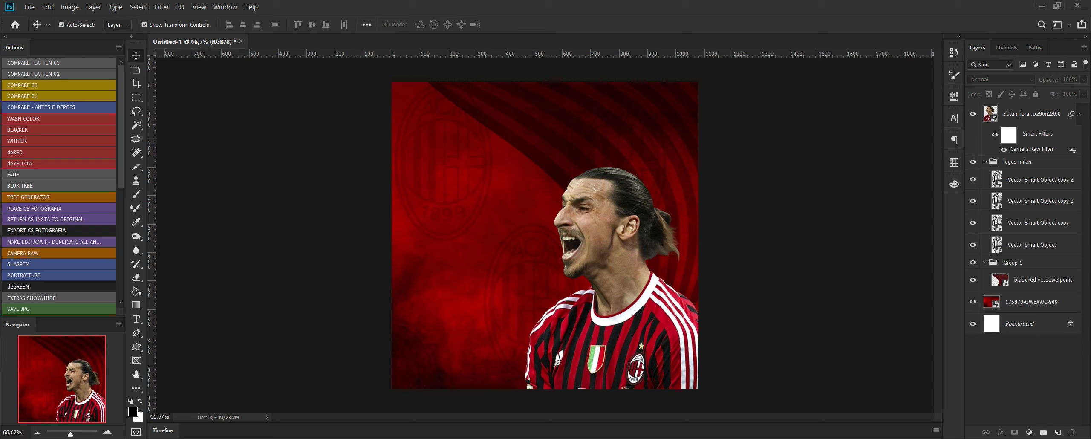
Place the zlatan-ibrahimovic-ac-milan-home-jersey-19-20-men's image at about 21% in the canvas's lower-left area, behind the player layer.
mouse_move(92, 438)
click(93, 409)
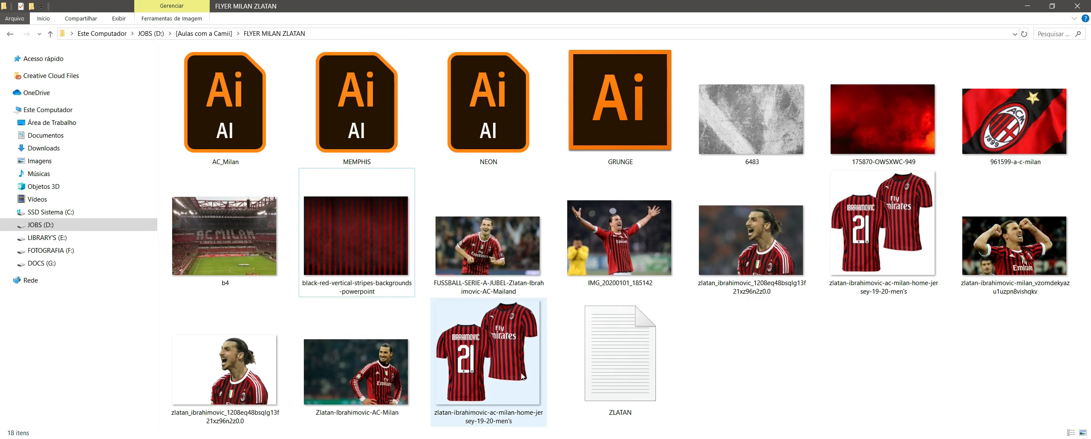
click(512, 350)
drag(528, 344, 473, 325)
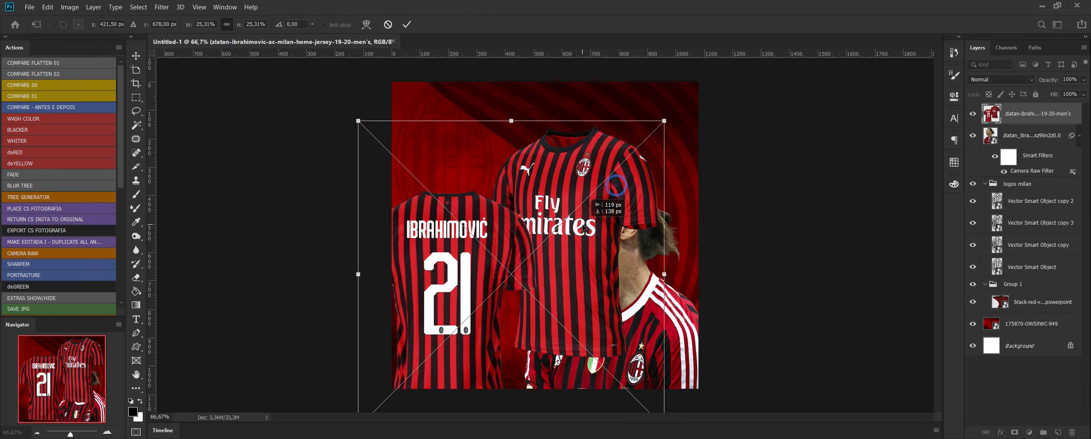
drag(664, 119, 610, 202)
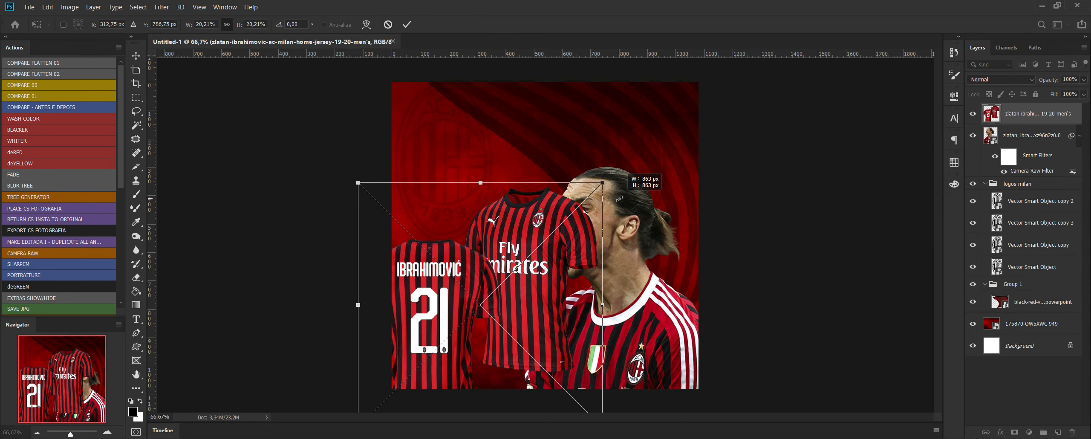
drag(558, 247, 571, 261)
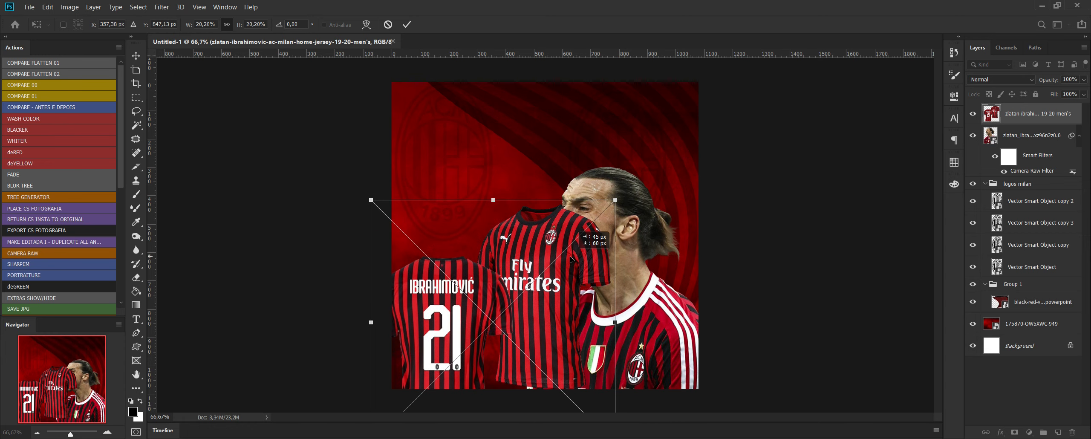
drag(615, 200, 628, 188)
key(Return)
drag(1053, 115, 1055, 166)
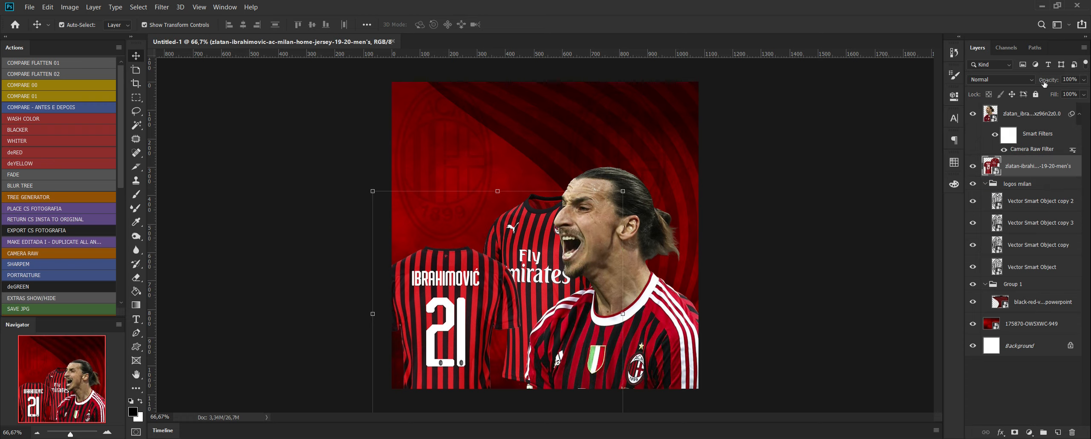
Keep the jersey layer in Normal mode at 38% opacity, shift it down and left, and enlarge it slightly.
click(1023, 79)
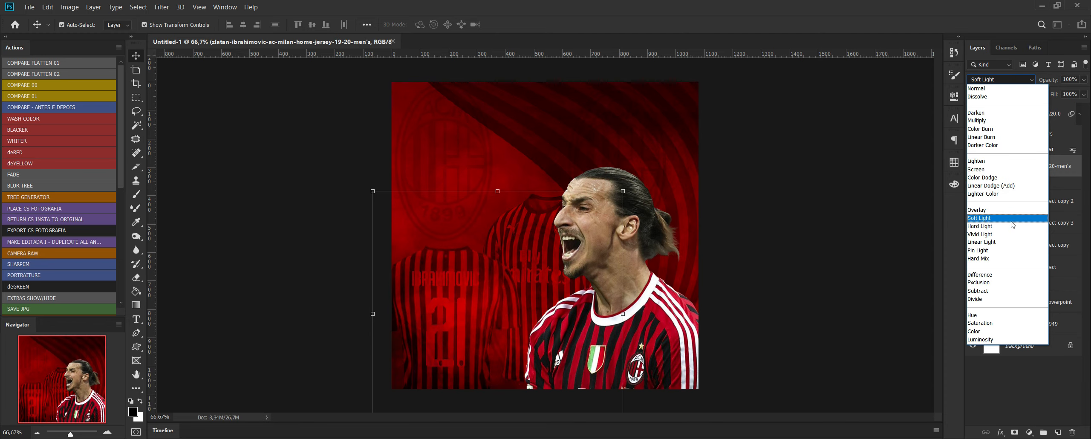
click(1035, 89)
click(1084, 80)
drag(1085, 91, 1053, 94)
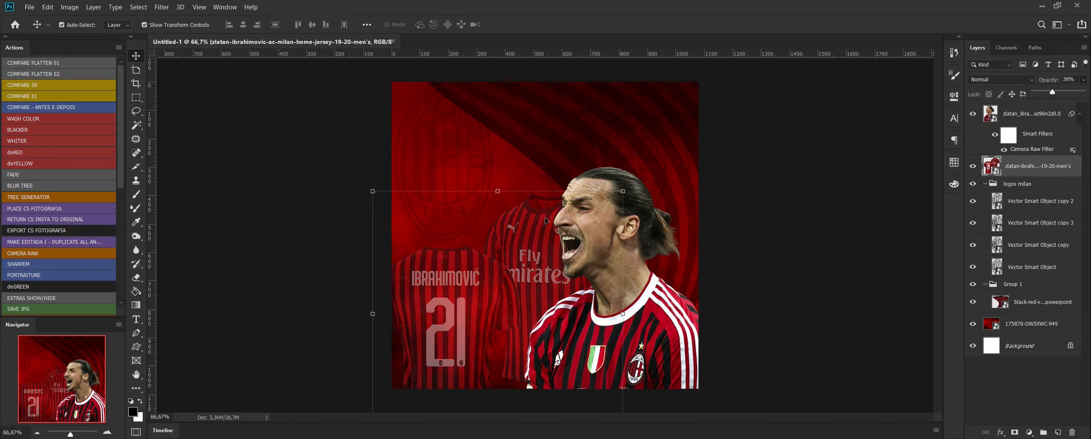
drag(547, 220, 534, 245)
drag(621, 216, 636, 201)
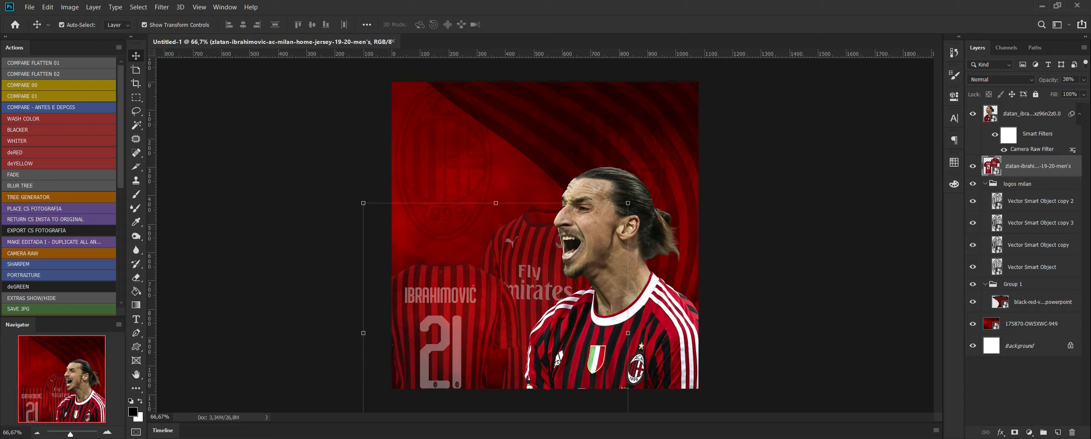
Place the 6483 grunge texture over the canvas's lower part, at about 22% and directly behind the player layer.
key(alt+Tab)
click(784, 133)
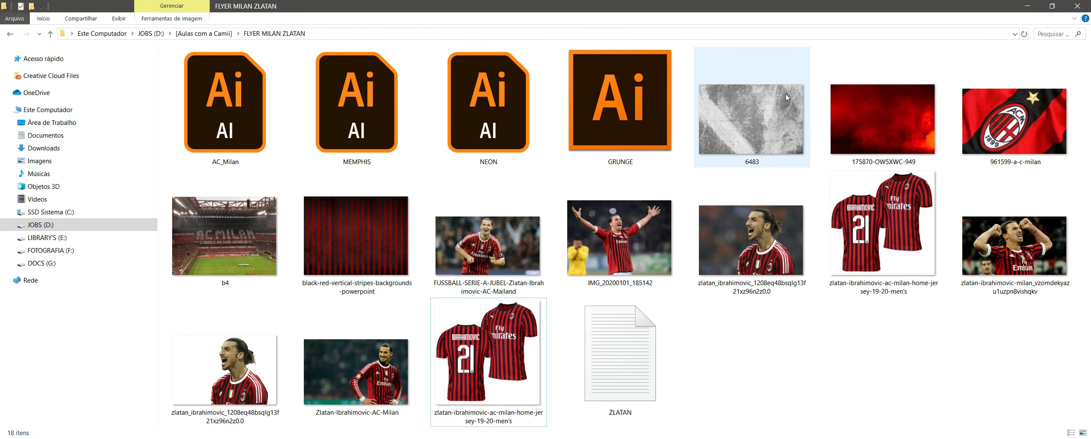
drag(769, 119, 569, 234)
drag(697, 337, 767, 383)
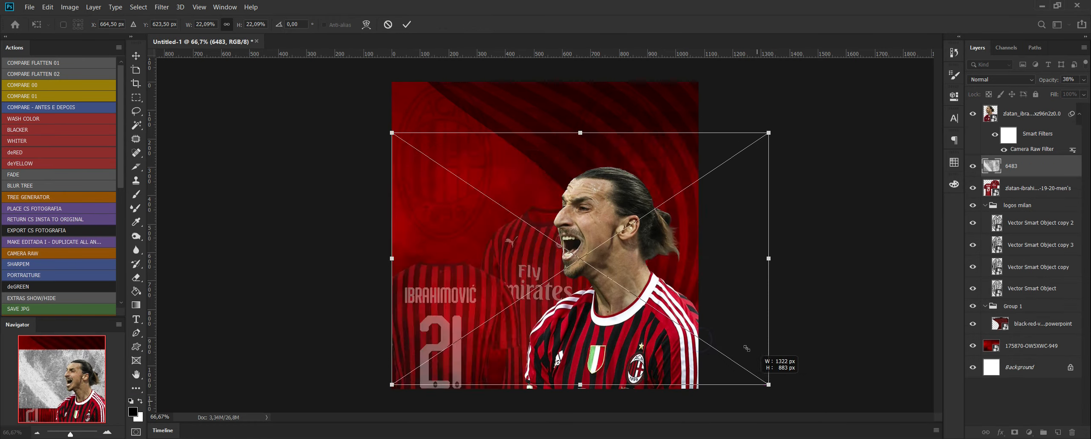
drag(737, 335, 695, 378)
key(Return)
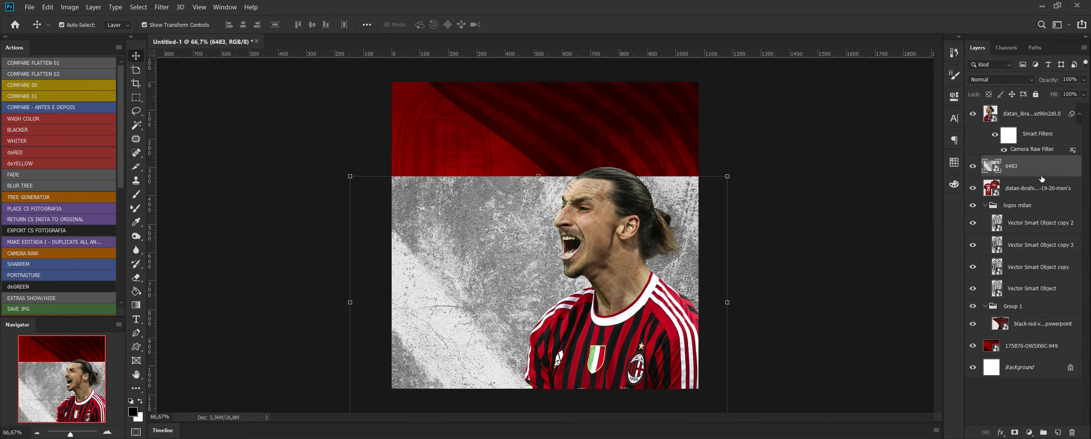
Clip the 6483 texture to the jersey layer, set it to Color Burn, and enlarge it slightly.
alt+click(997, 176)
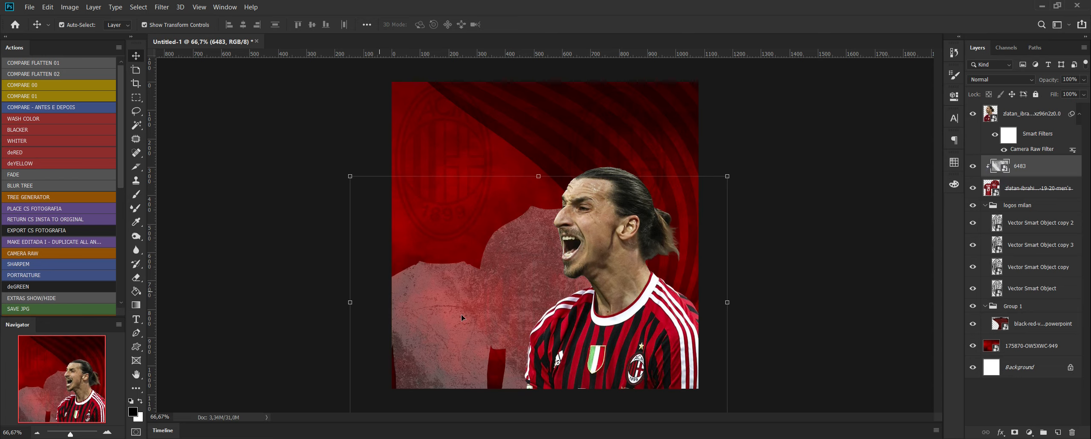
click(1002, 79)
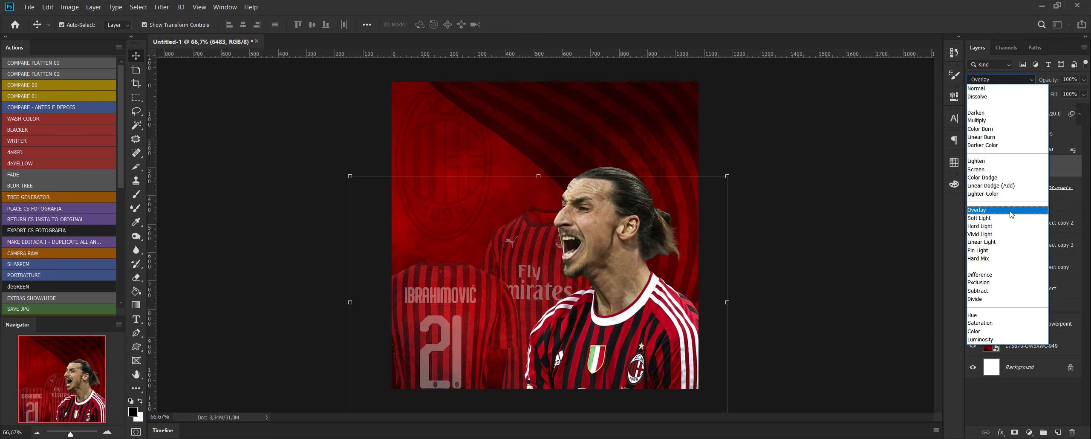
click(1030, 130)
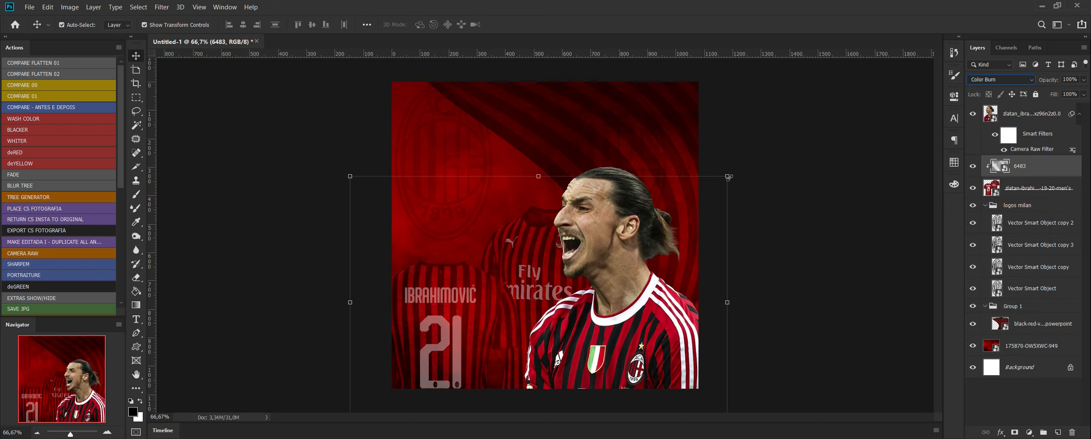
drag(728, 176, 778, 196)
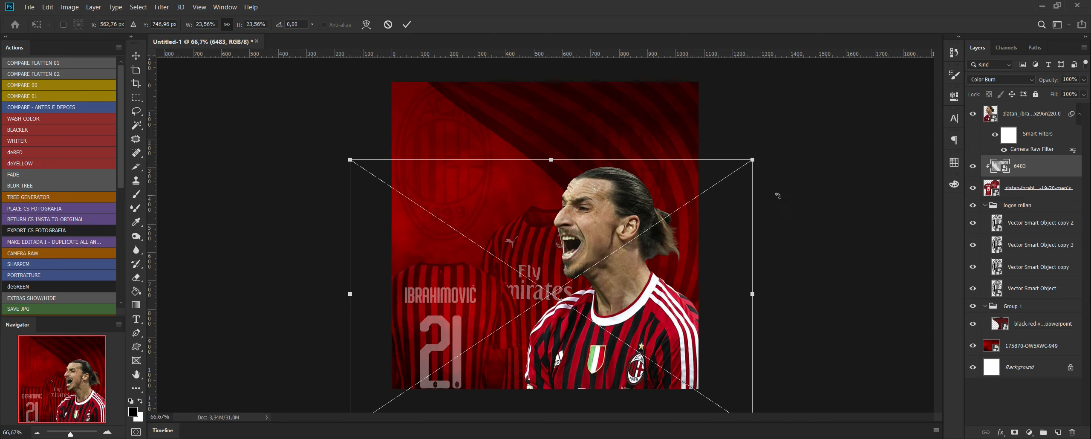
key(Return)
Nudge the translucent jersey layer slightly down and to the right behind the player.
click(1074, 195)
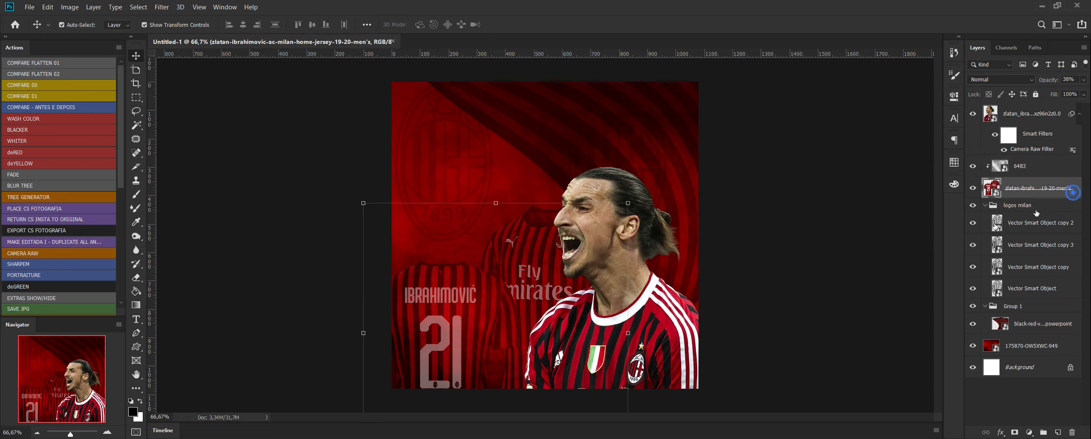
key(Down)
key(Down)
key(Down)
key(Down)
key(Down)
key(Down)
key(Down)
key(Down)
key(Down)
key(Down)
key(Down)
key(Down)
key(Down)
key(Down)
key(Down)
key(Down)
key(Down)
key(Down)
key(Down)
key(Down)
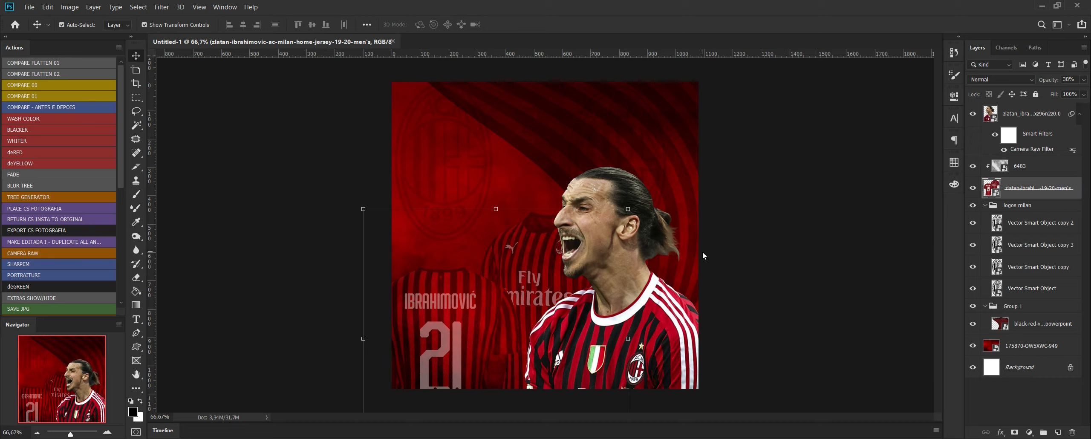
key(Right)
key(Right)
key(Right)
key(Right)
key(Up)
key(Up)
key(Up)
key(Up)
key(Up)
key(Up)
key(Up)
key(Up)
key(Up)
key(Up)
key(Up)
key(Up)
key(Up)
key(Up)
key(Up)
key(Up)
key(Up)
key(Up)
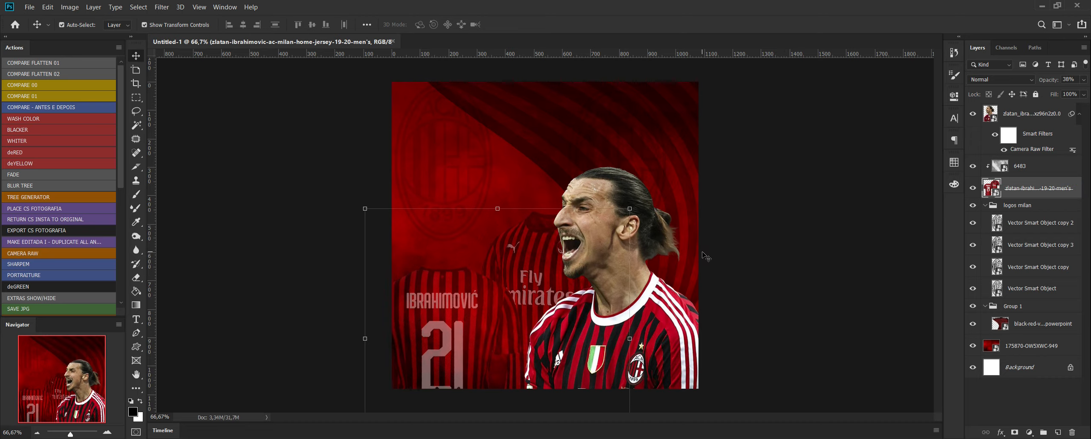
key(Right)
key(Right)
key(Right)
key(Right)
Scale the jerseys to 22.01%, nudge them to about X 363 px, Y 888 px, apply the transform and deselect the layer.
drag(632, 204, 634, 210)
key(Up)
key(Up)
key(Up)
key(Up)
key(Up)
key(Up)
key(Up)
key(Up)
key(Up)
key(Up)
key(Up)
key(Up)
key(Up)
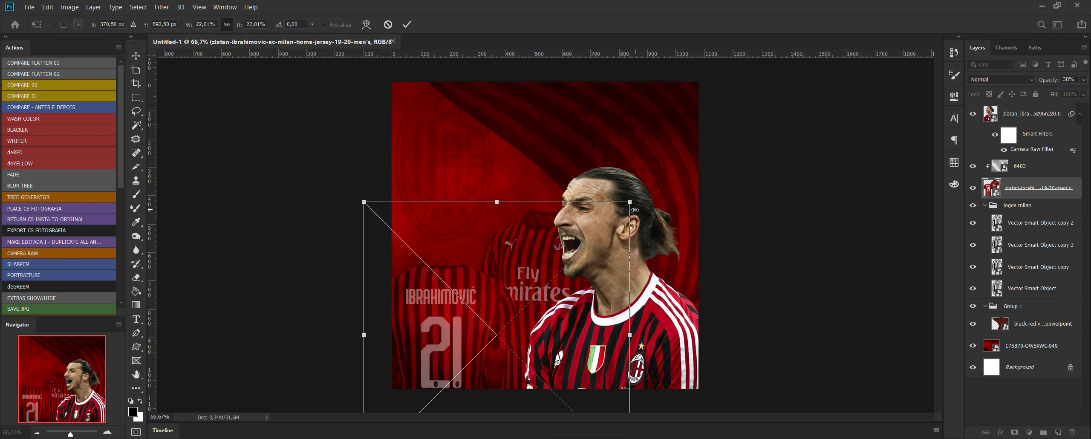
key(Left)
key(Left)
key(Left)
key(Left)
key(Left)
key(Left)
key(Down)
key(Down)
key(Down)
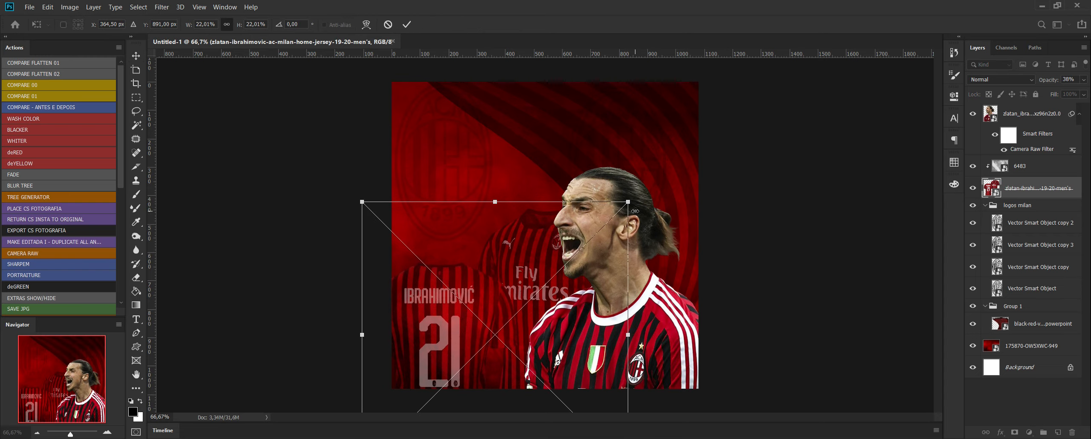
key(Right)
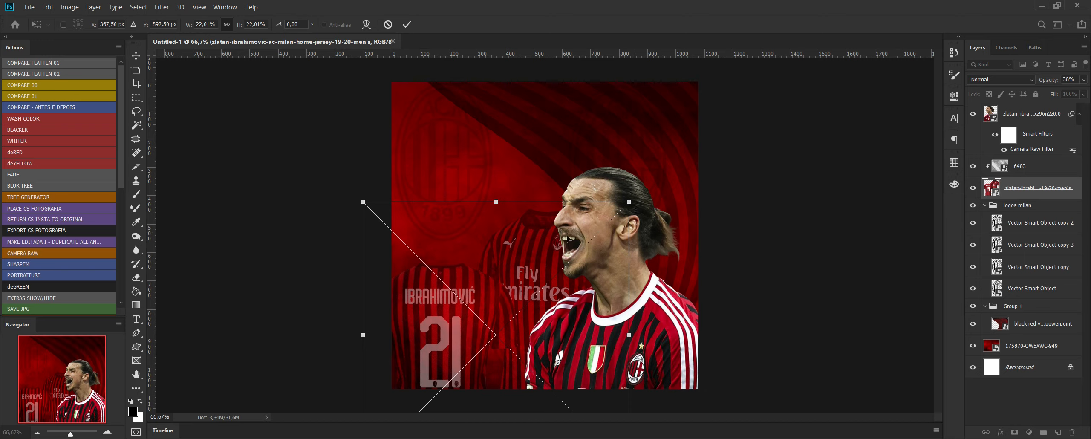
key(Left)
key(Left)
key(Left)
key(Up)
key(Up)
key(Up)
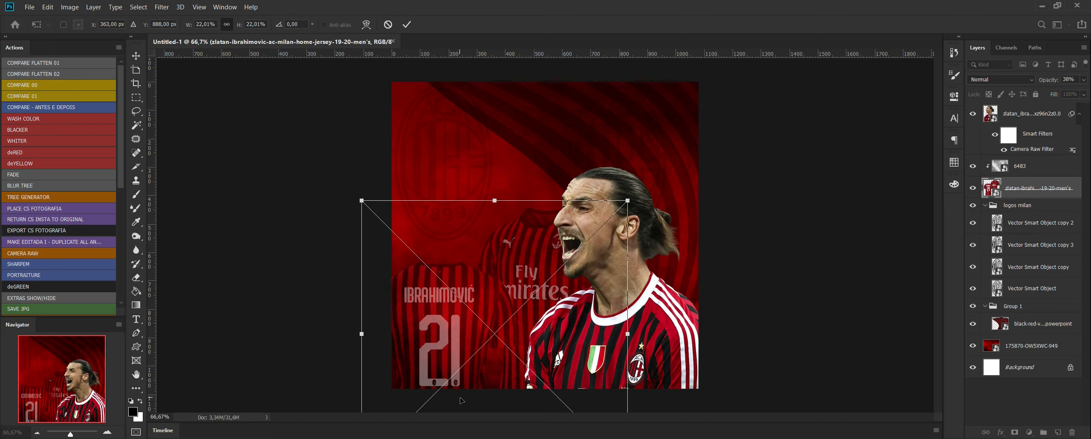
click(814, 356)
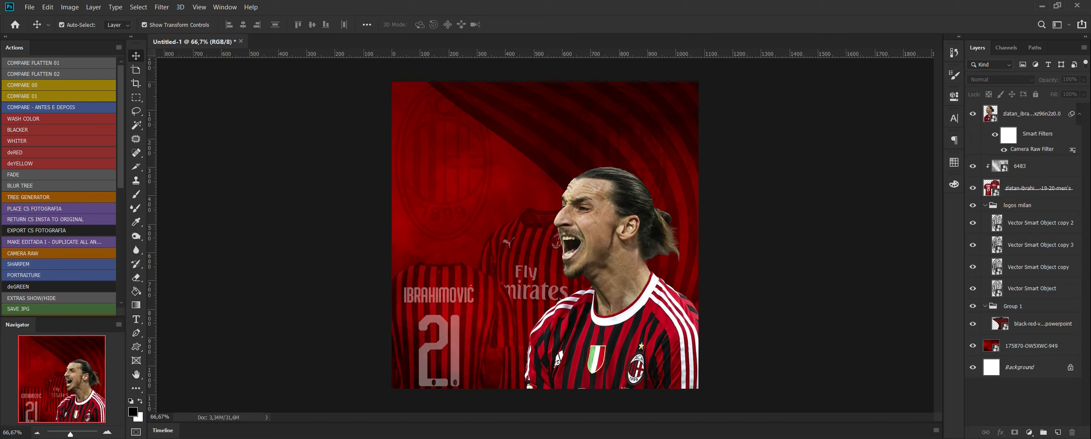
Switch to Illustrator and bring up the MEMPHIS.ai pattern document after checking the red neon file 2725563.ai.
click(149, 438)
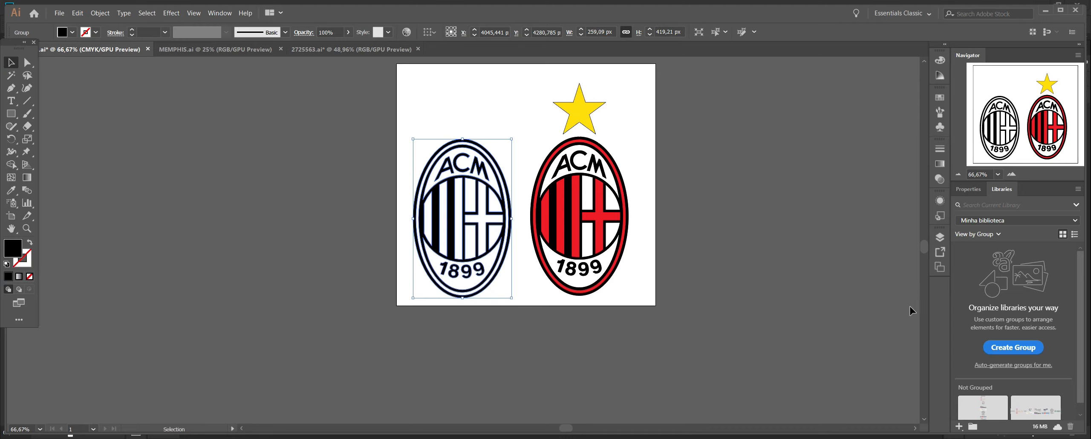
click(755, 230)
click(340, 49)
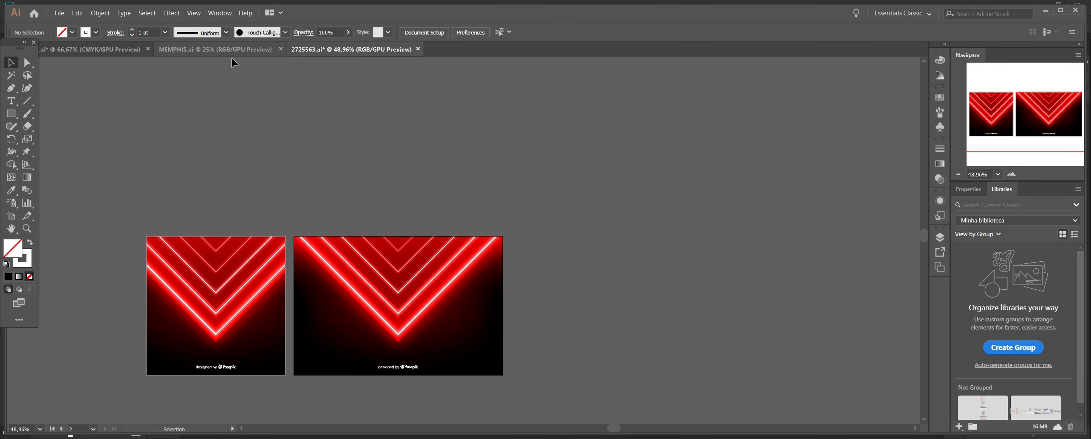
click(227, 48)
click(345, 50)
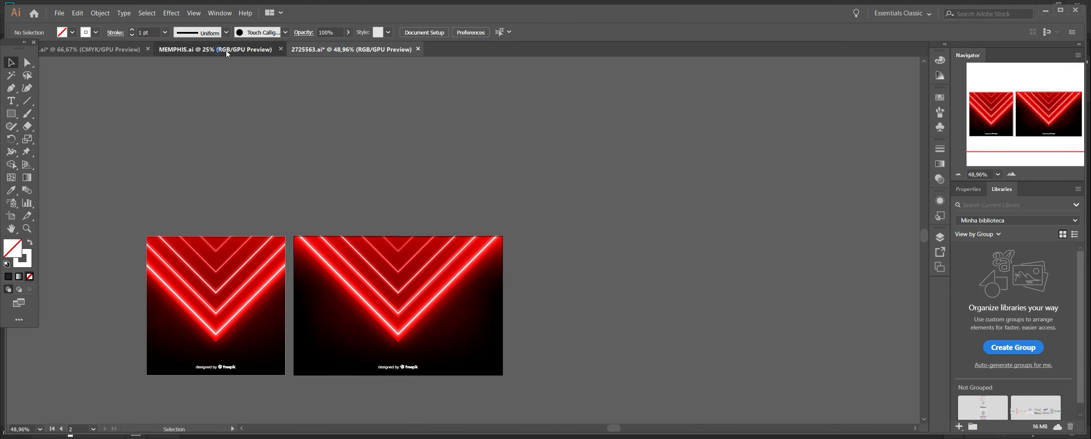
click(226, 50)
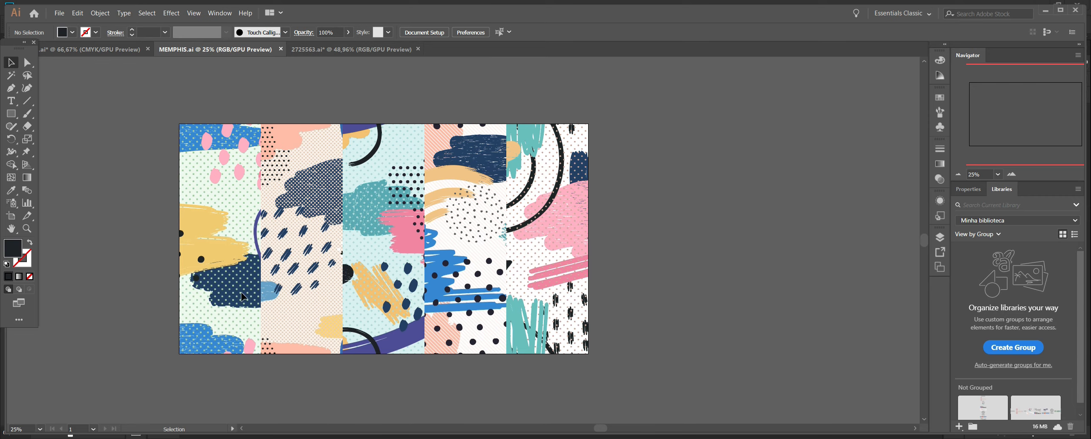
Isolate the nested black halftone dot group in the second Memphis pattern and select all of its dots.
click(286, 163)
double_click(287, 163)
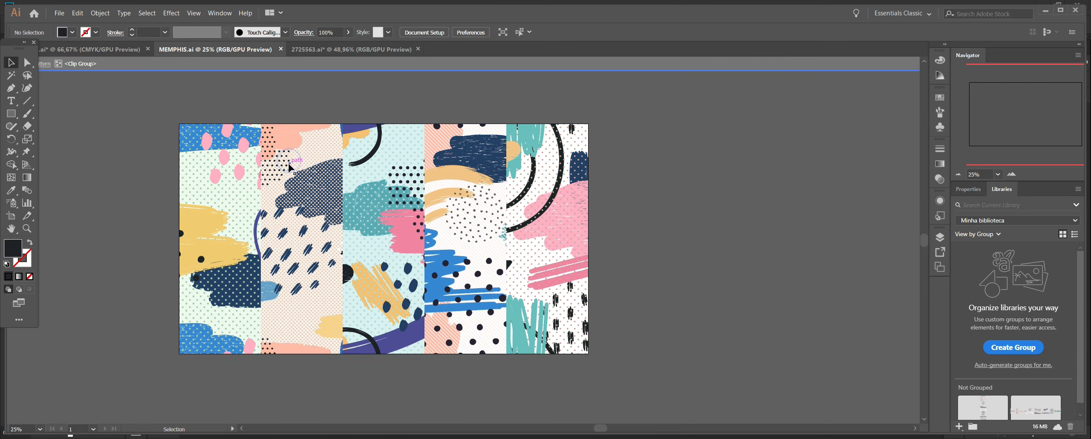
double_click(288, 164)
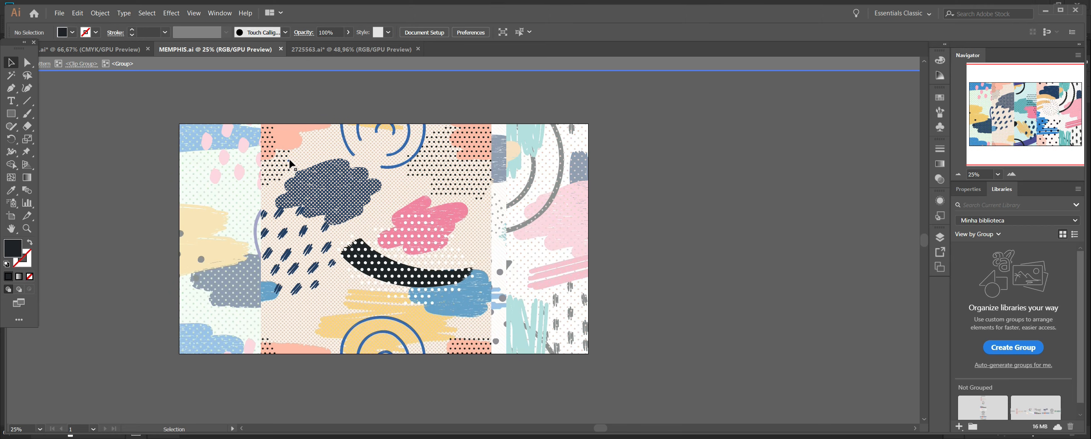
double_click(286, 161)
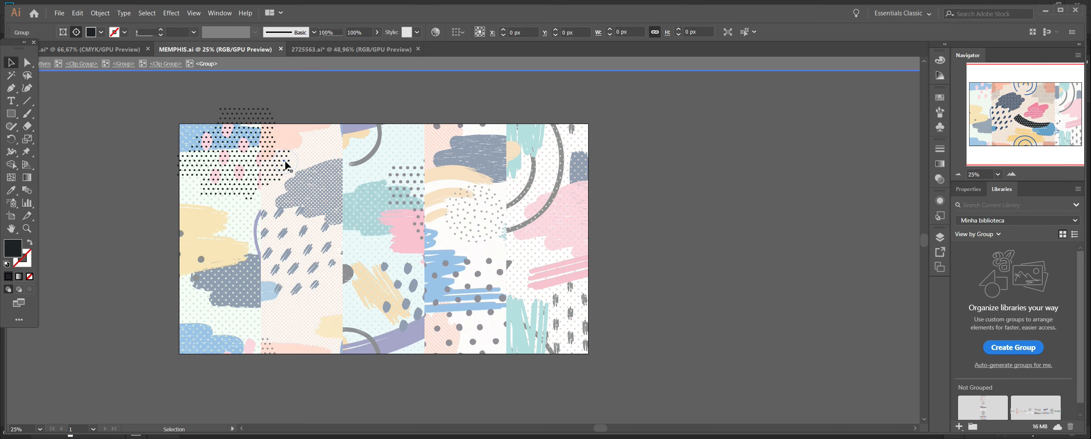
click(285, 162)
click(318, 95)
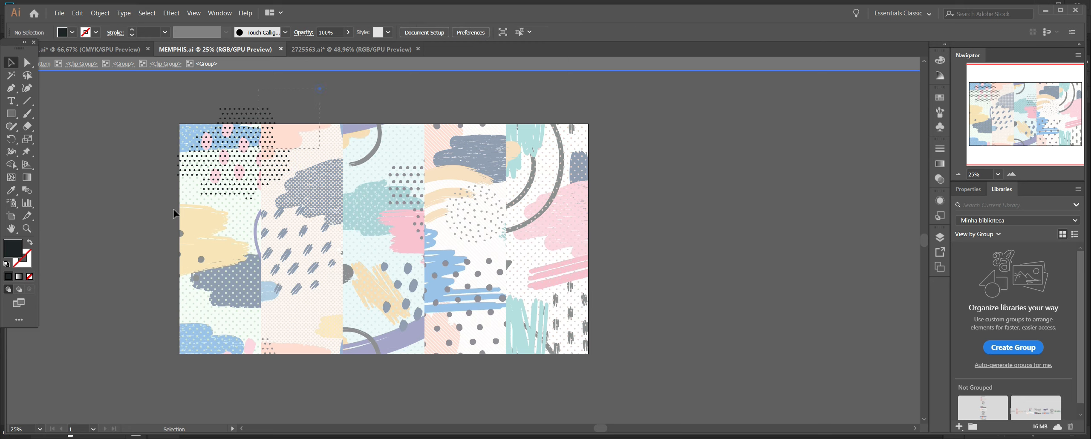
key(ctrl+a)
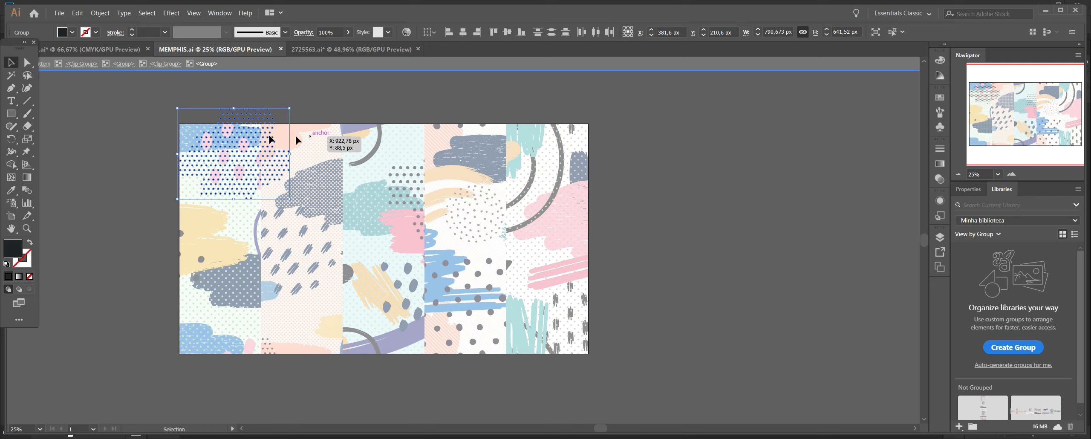
Bring the dots into the Photoshop flyer as a smart object, shrink them beside the player's face, and place them behind the player layer.
drag(259, 122, 228, 396)
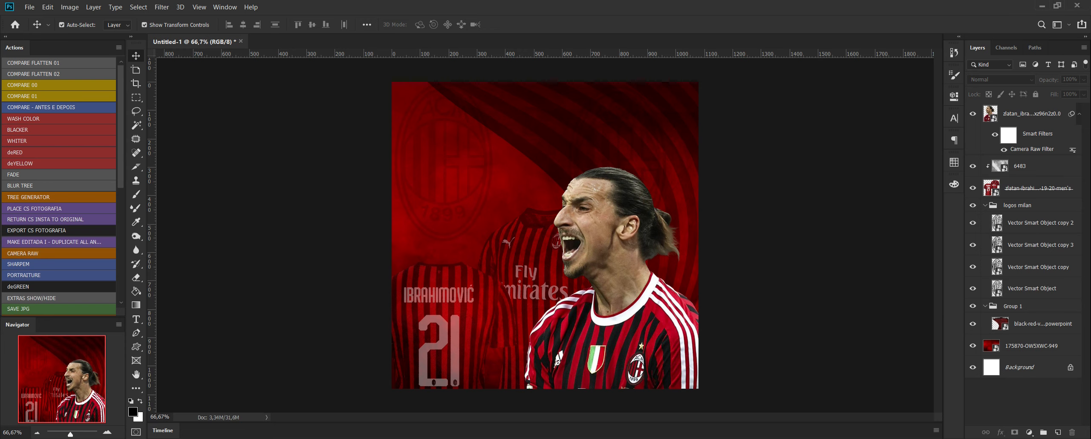
key(ctrl+v)
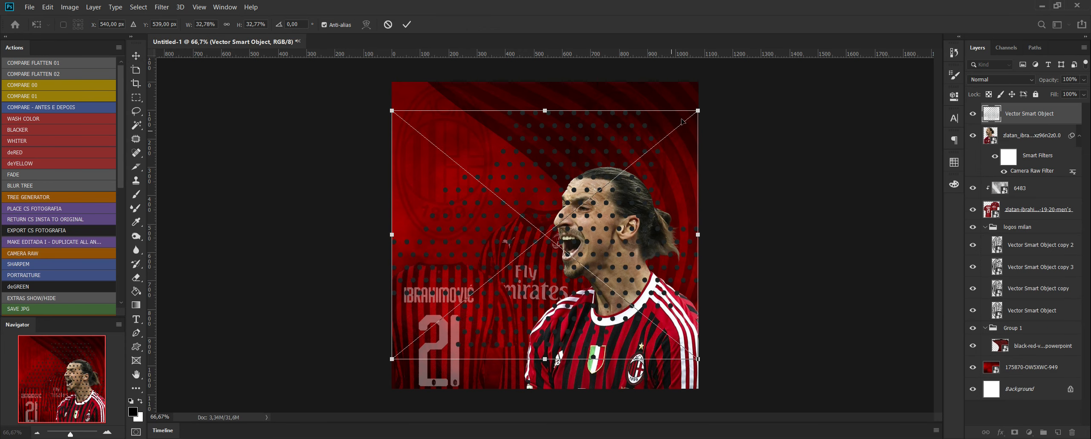
drag(698, 111, 559, 223)
drag(538, 264, 614, 261)
key(Return)
drag(1030, 114, 1029, 177)
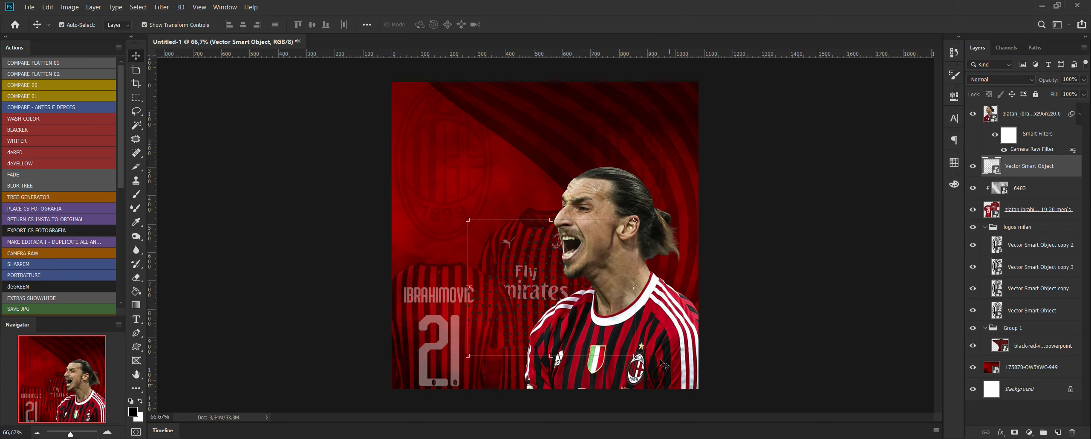
Apply a white (ffffff) Color Overlay layer style to the halftone dots.
click(1001, 432)
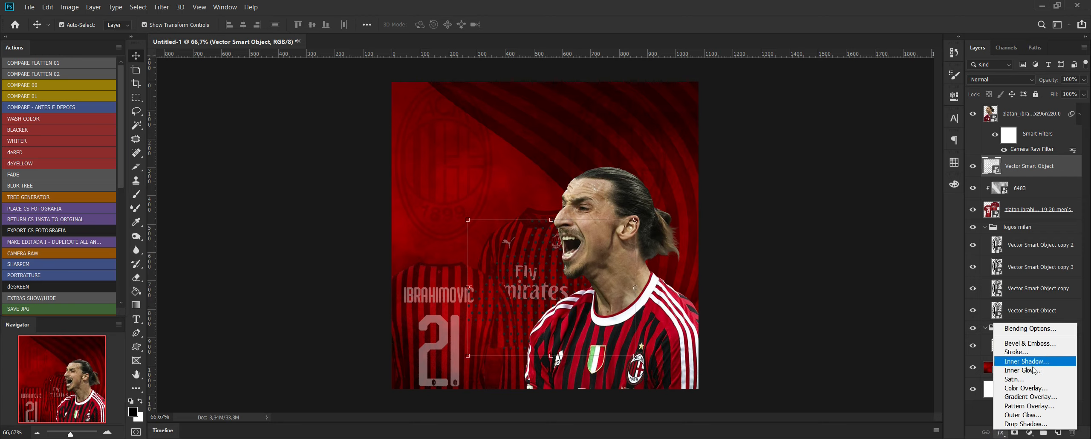
key(Escape)
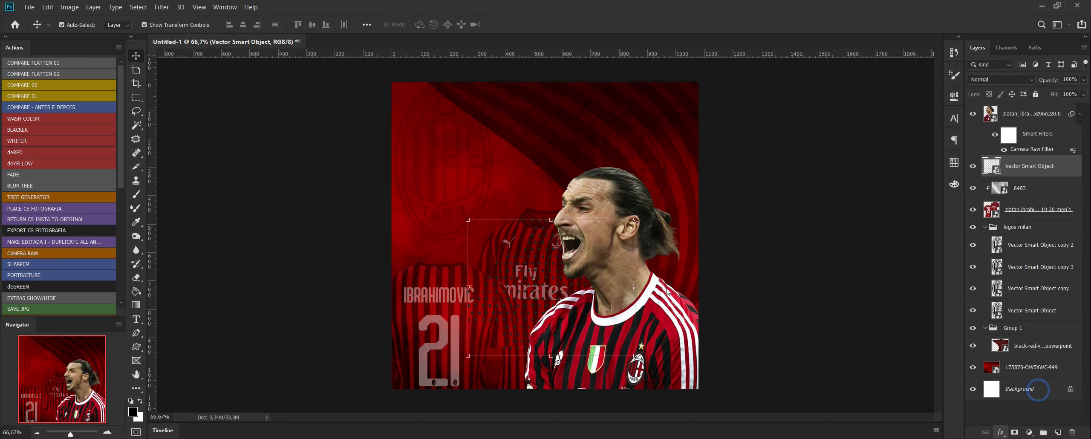
click(927, 122)
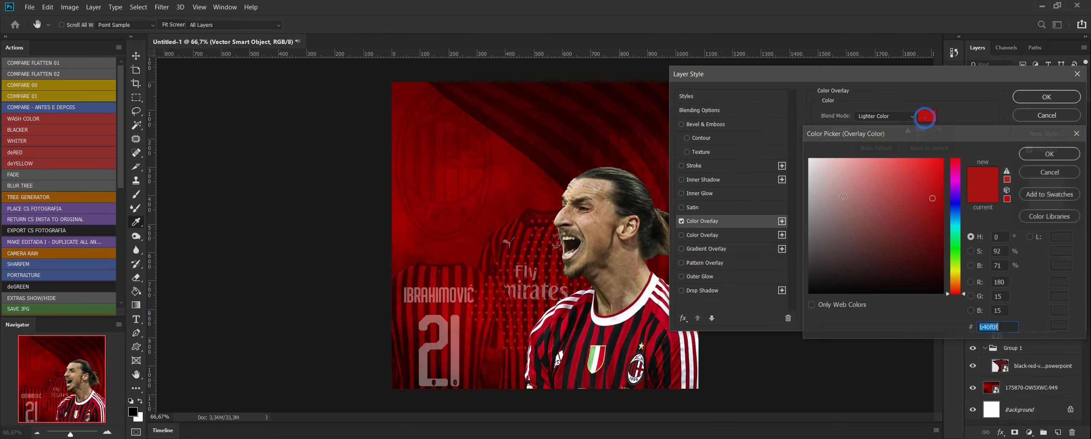
text(ffffff)
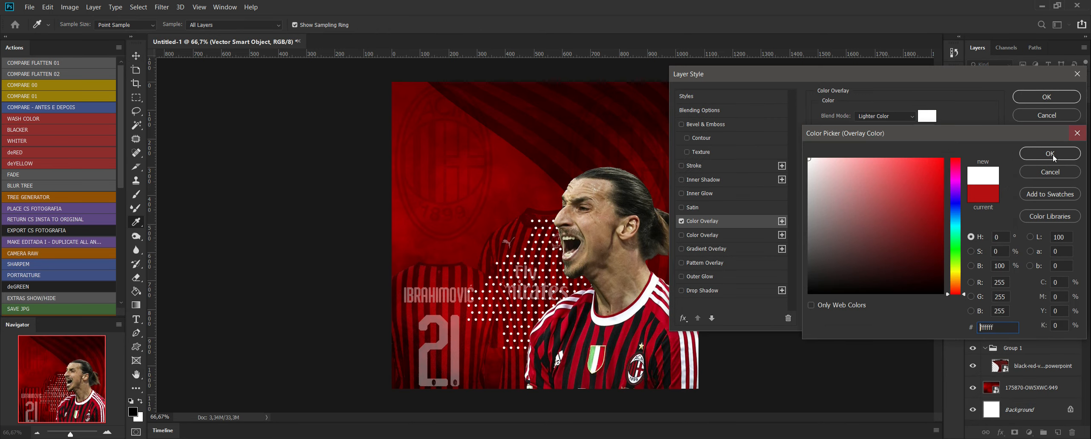
click(1050, 154)
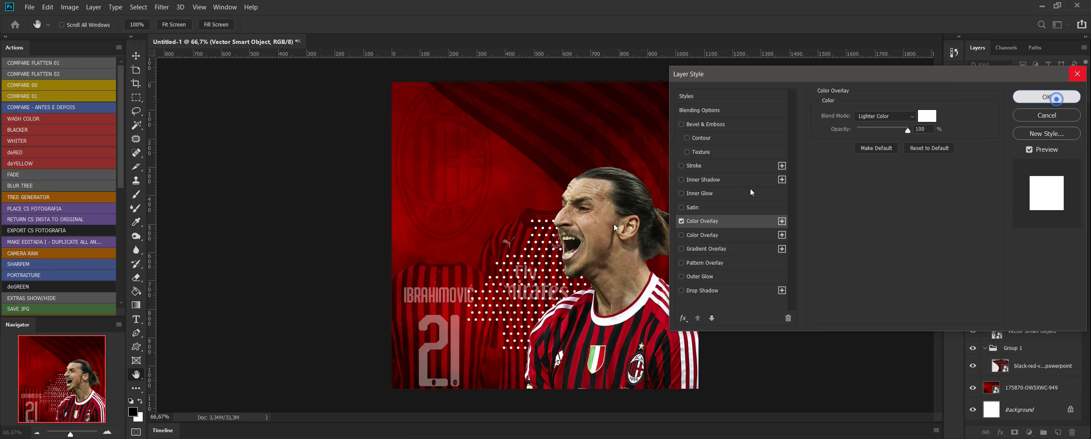
click(1047, 97)
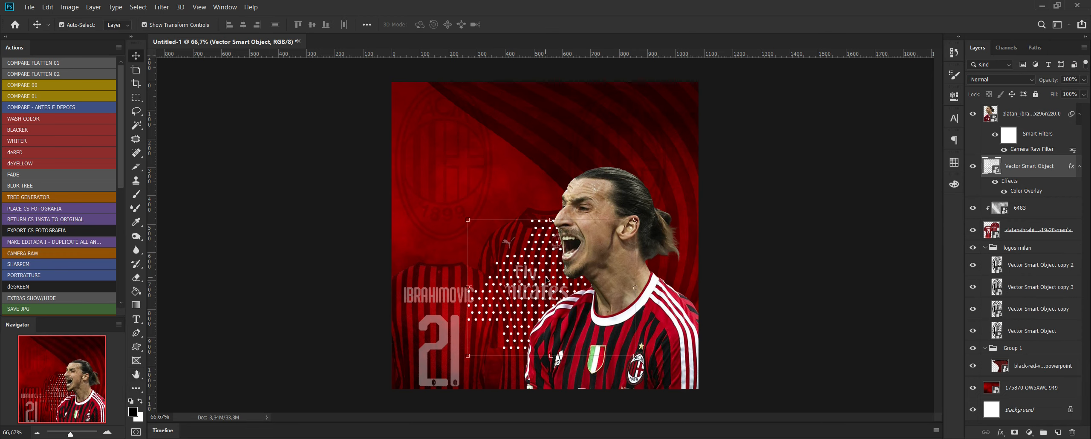
Shift the white dots slightly to the right behind the player and select the player layer.
drag(547, 279, 562, 277)
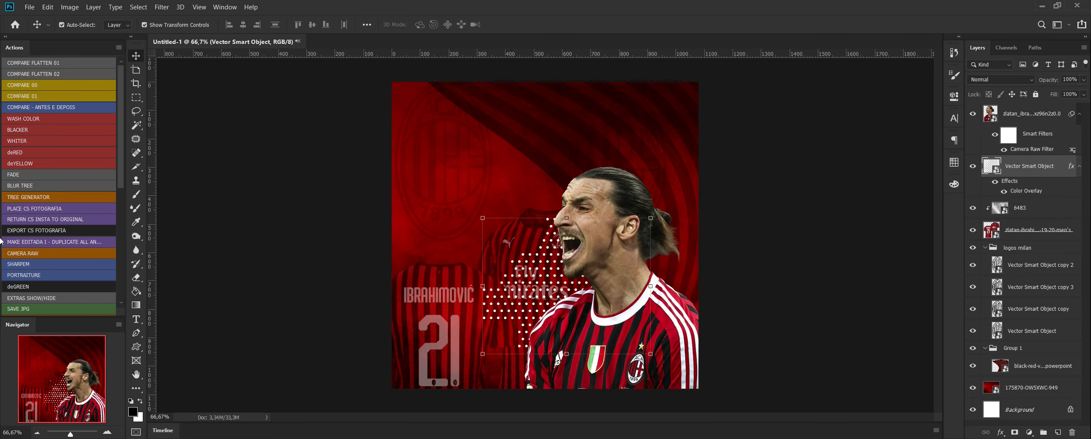
click(1038, 114)
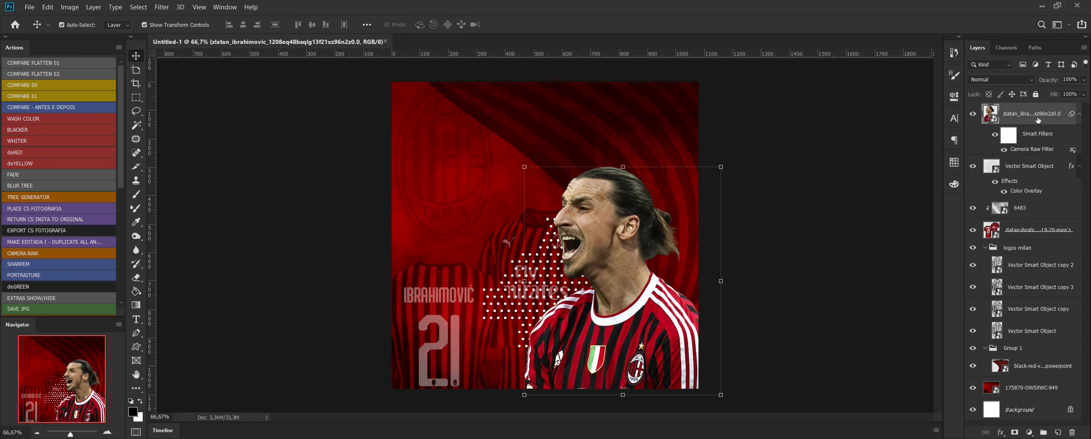
Duplicate the player layer and place the copy directly beneath the original player layer.
right_click(1038, 121)
click(972, 22)
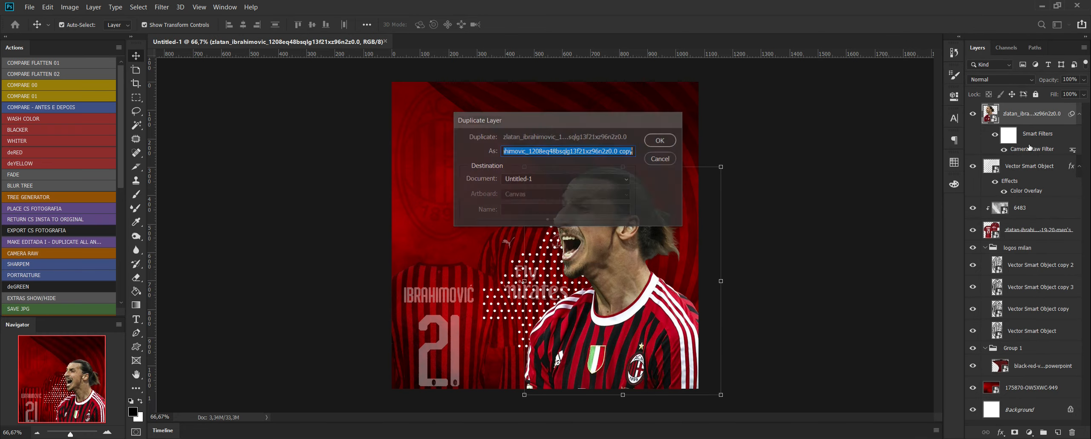
key(Return)
drag(1037, 117, 1035, 209)
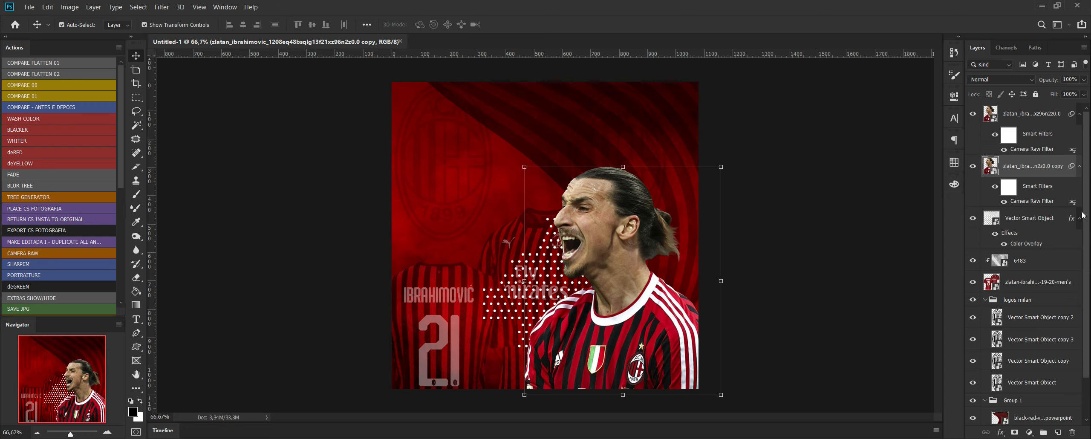
Enlarge the player copy to about 38% scale so it fills the flyer behind the original player.
click(524, 167)
click(440, 184)
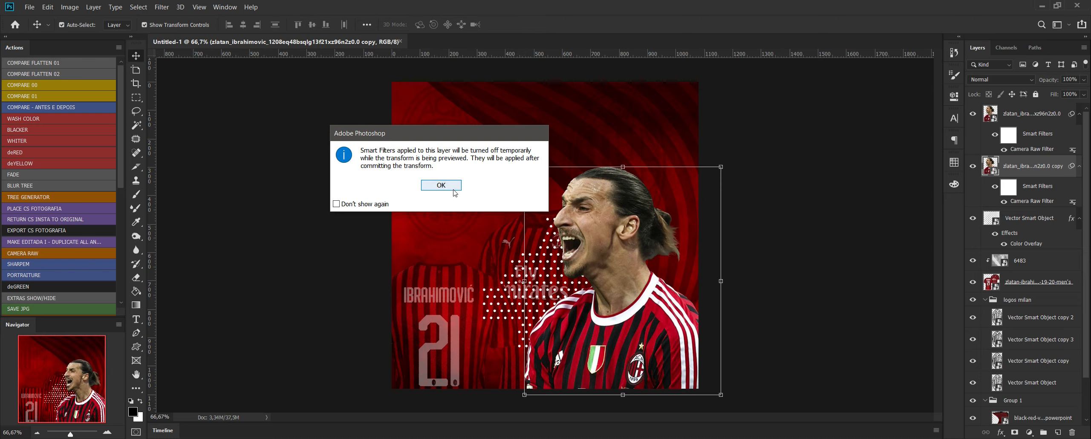
drag(392, 159, 210, 36)
key(Return)
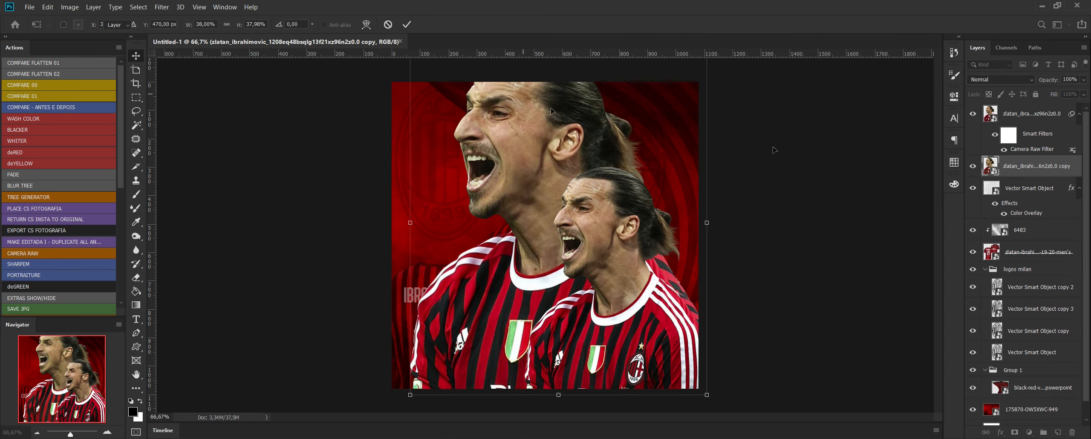
Set the enlarged player copy to Multiply blending at 41% opacity.
click(1017, 80)
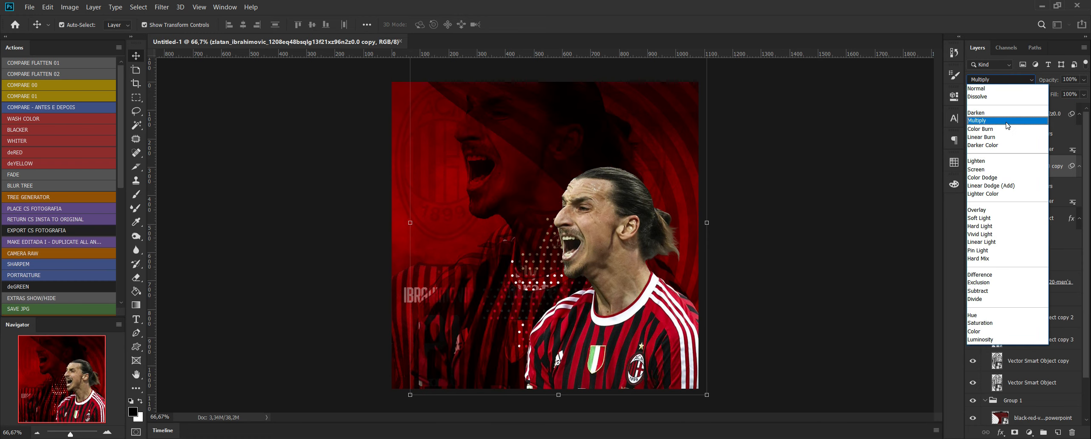
click(1006, 122)
click(1084, 80)
drag(1085, 91, 1057, 91)
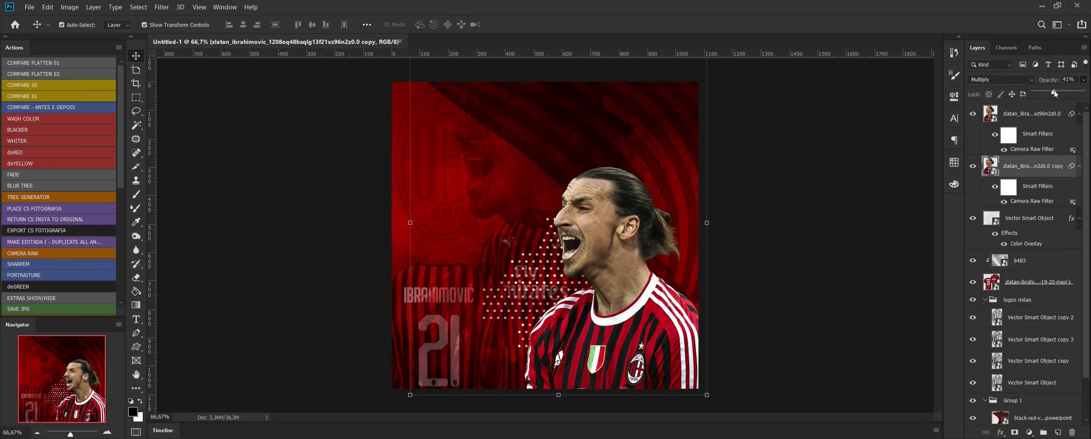
Move the faded player copy below the stripe group, just above the red smoke, and shift it down on the canvas.
drag(1060, 166, 1077, 396)
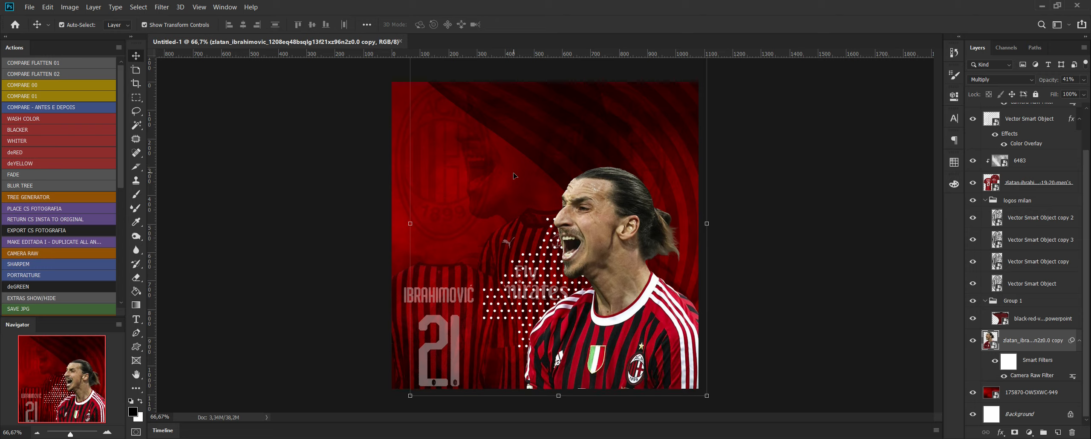
key(Down)
key(Down)
key(Down)
key(Down)
key(Down)
key(Down)
key(ctrl+t)
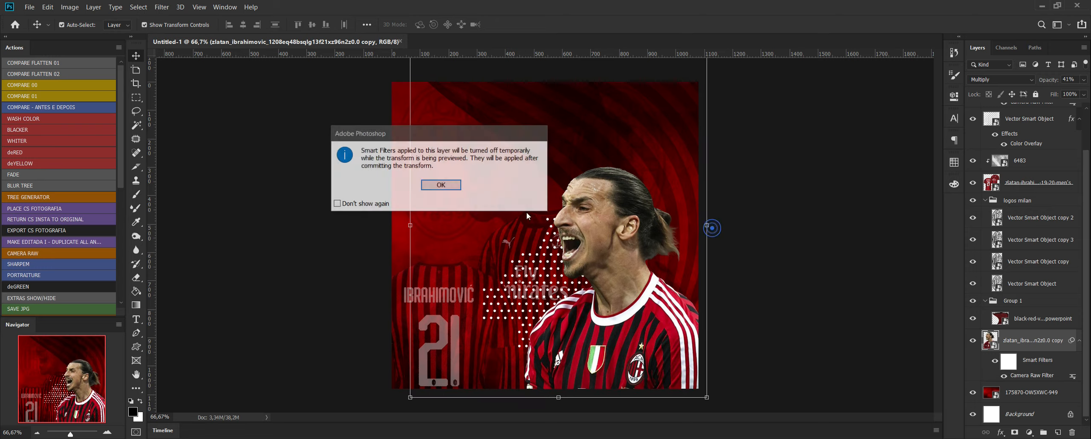
key(Return)
drag(502, 186, 500, 218)
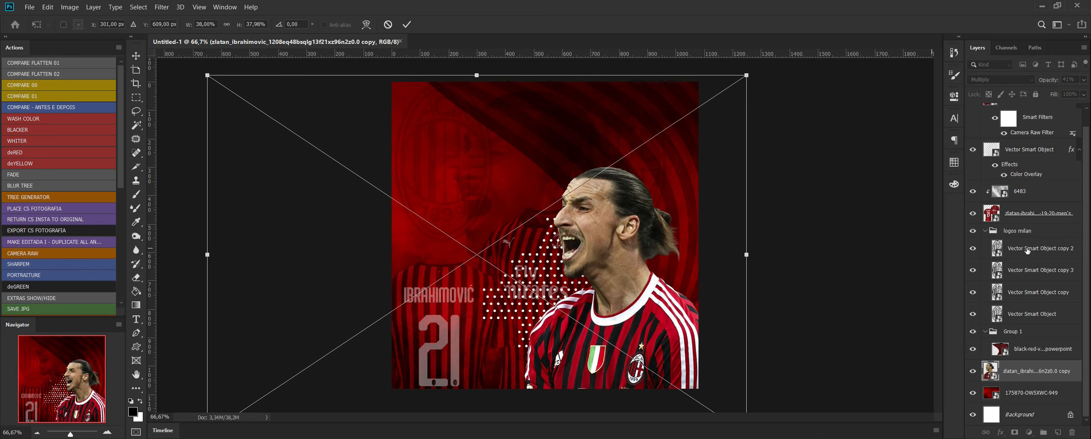
key(Return)
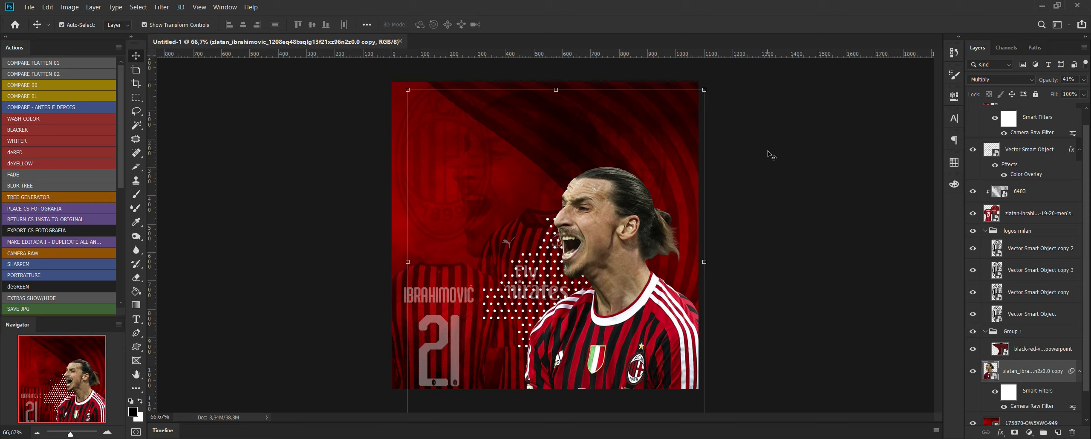
Scale the faded player copy up slightly to about 38.3%.
click(704, 89)
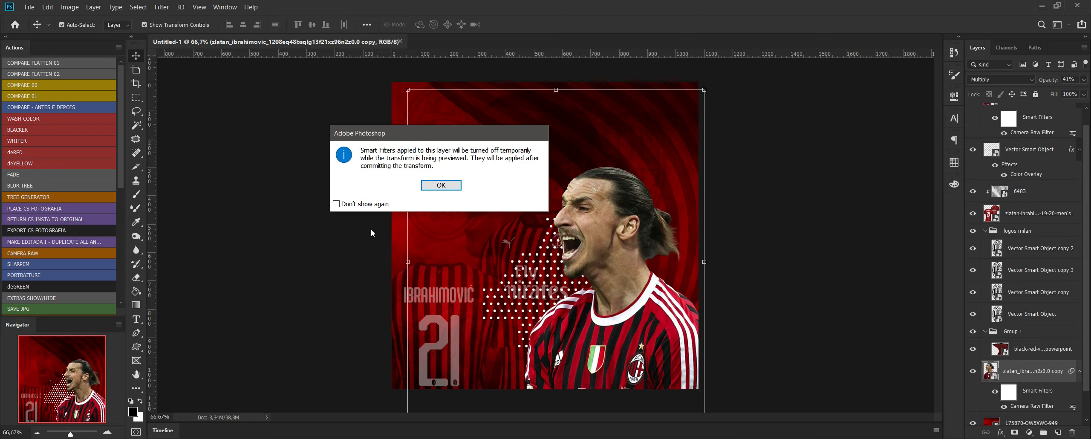
click(444, 189)
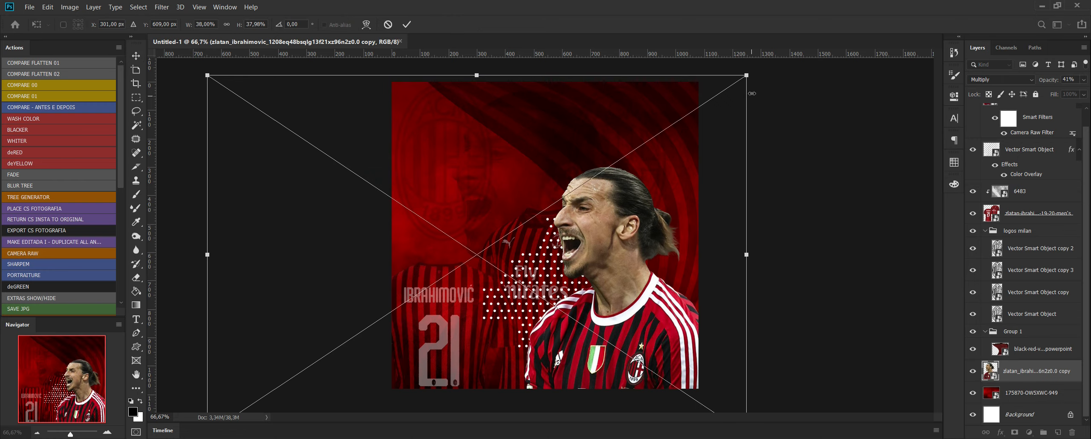
drag(749, 72, 753, 69)
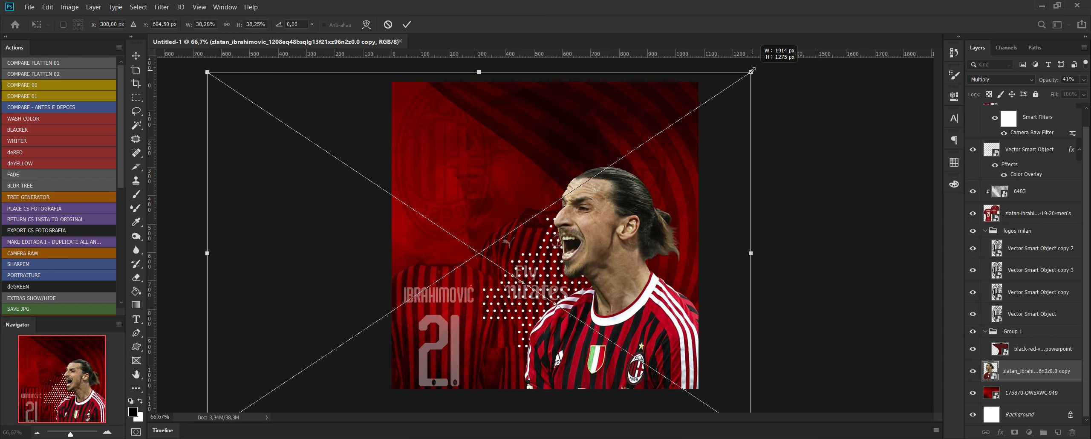
key(Return)
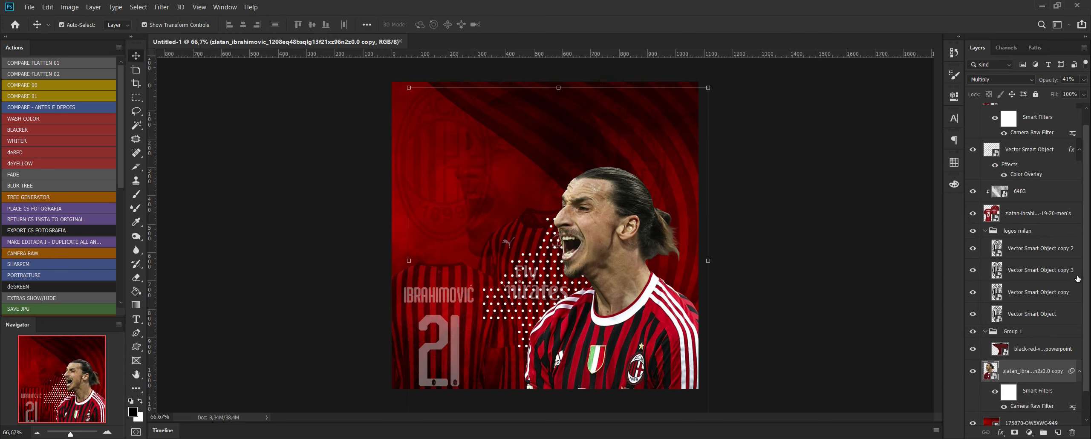
Set the opacity of the jerseys layer to 46%.
click(1053, 210)
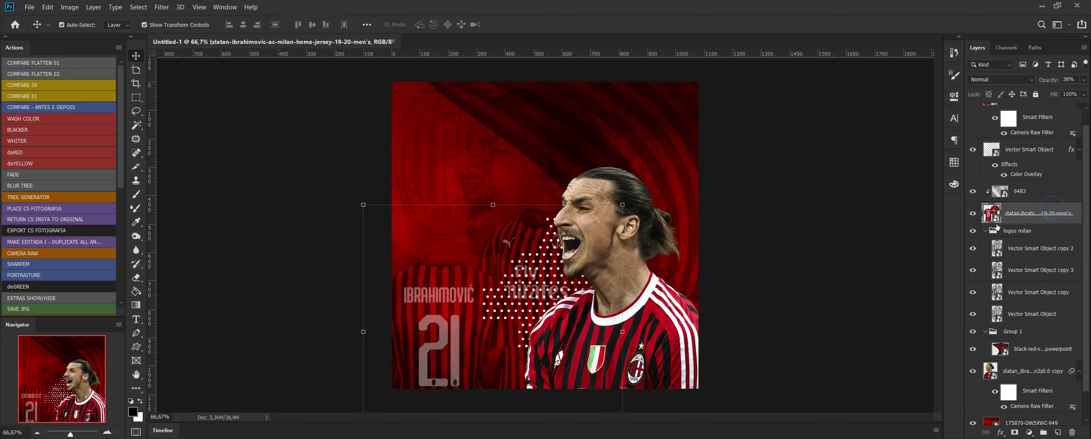
click(1085, 80)
mouse_move(1053, 92)
mouse_down()
mouse_move(1069, 90)
mouse_move(1056, 89)
mouse_up()
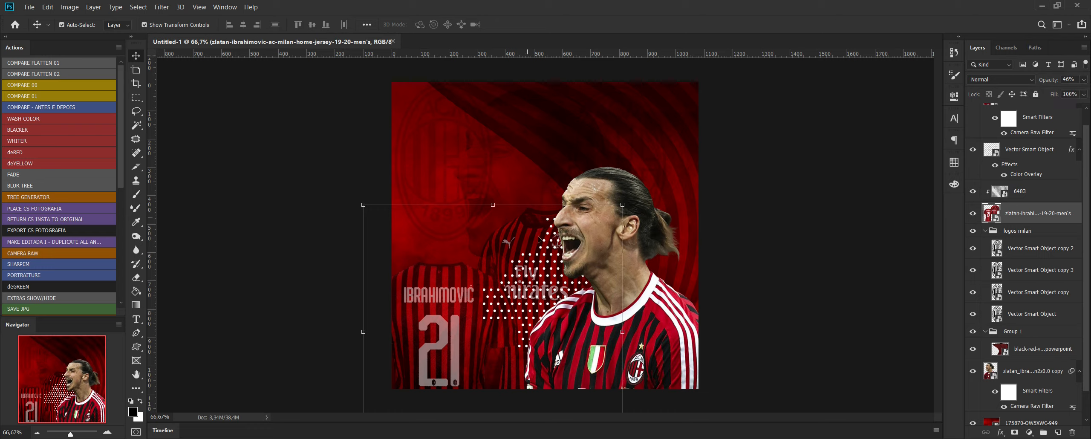
Shrink the jerseys to 18.91% scale and position them in the flyer's lower-left corner.
key(ctrl+t)
drag(617, 214, 614, 235)
drag(359, 221, 397, 259)
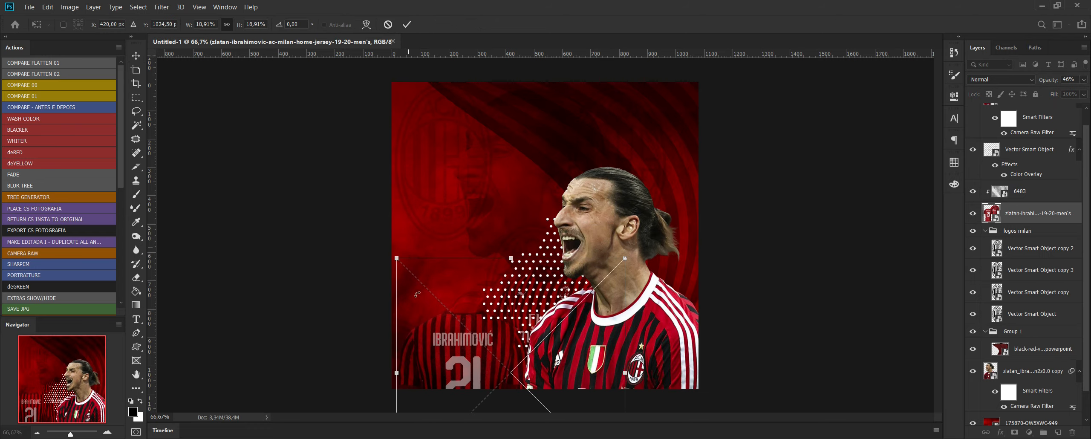
drag(447, 349, 419, 330)
key(Return)
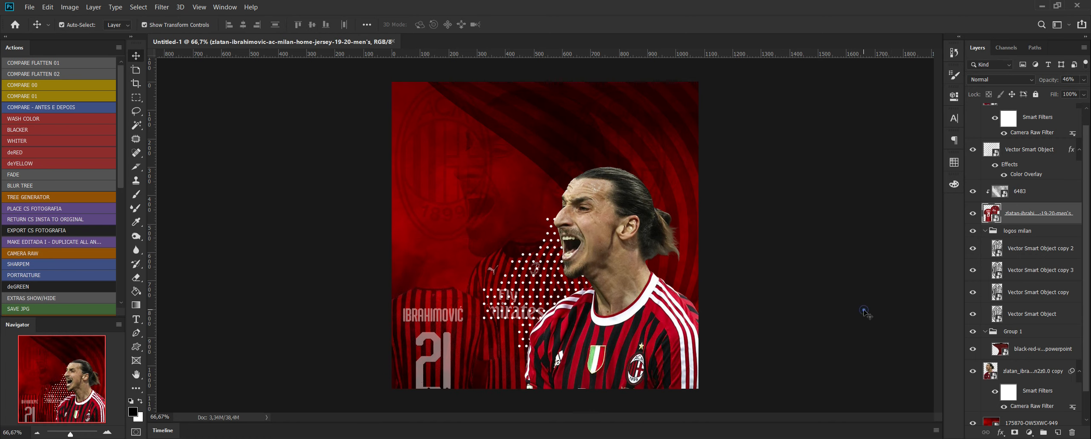
click(865, 311)
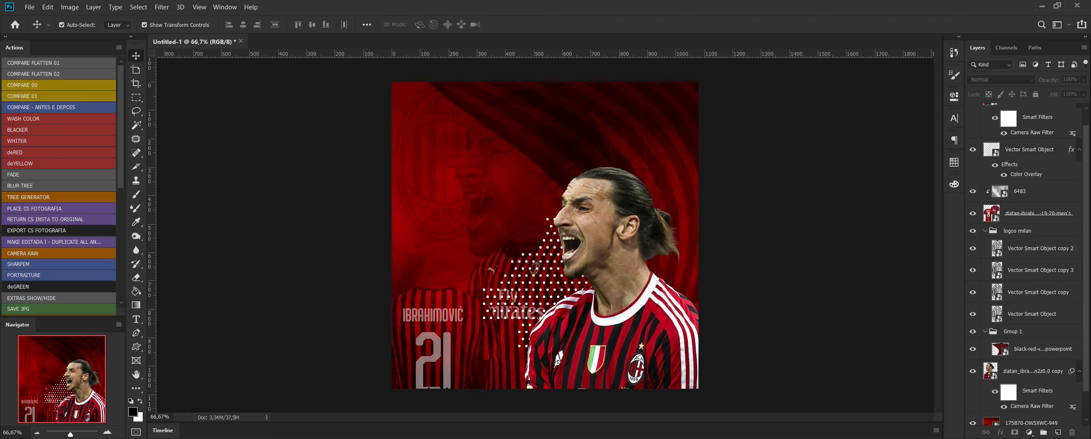
Nudge the 6483 texture clipped to the jerseys slightly to the left.
scroll(1023, 273, down, 2)
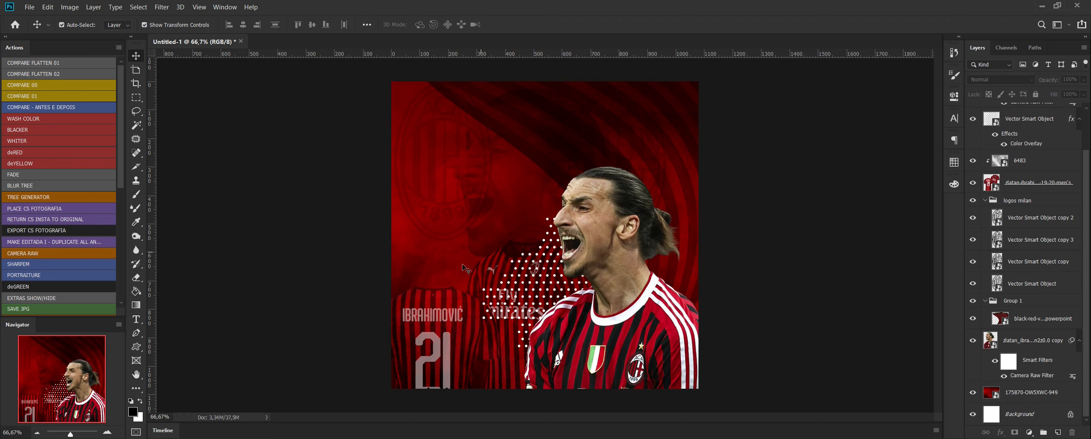
click(502, 294)
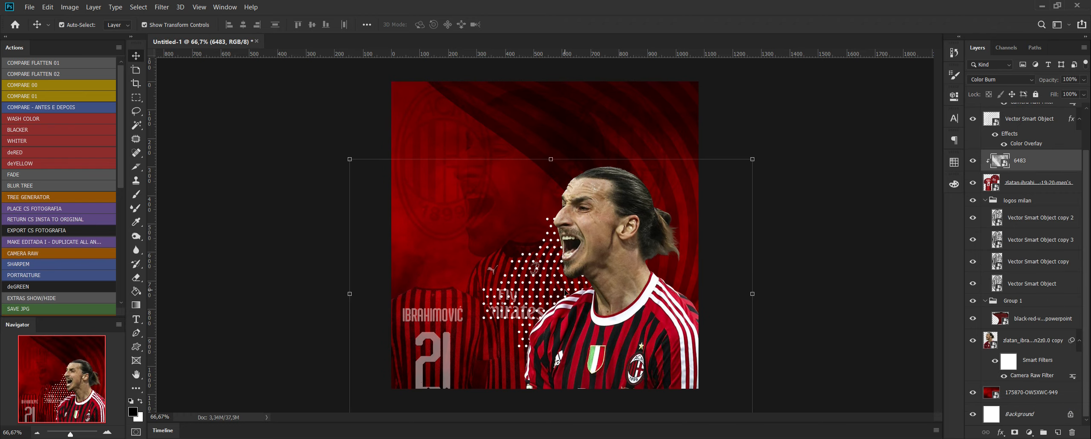
key(Left)
key(Left)
key(Left)
key(Left)
key(Left)
key(Left)
key(Left)
key(Left)
key(Left)
key(Left)
key(Left)
key(Left)
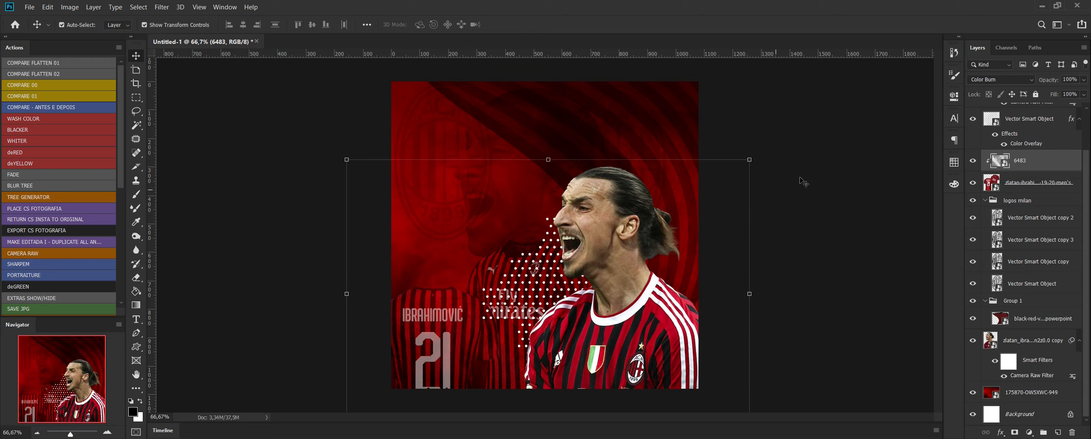
click(829, 168)
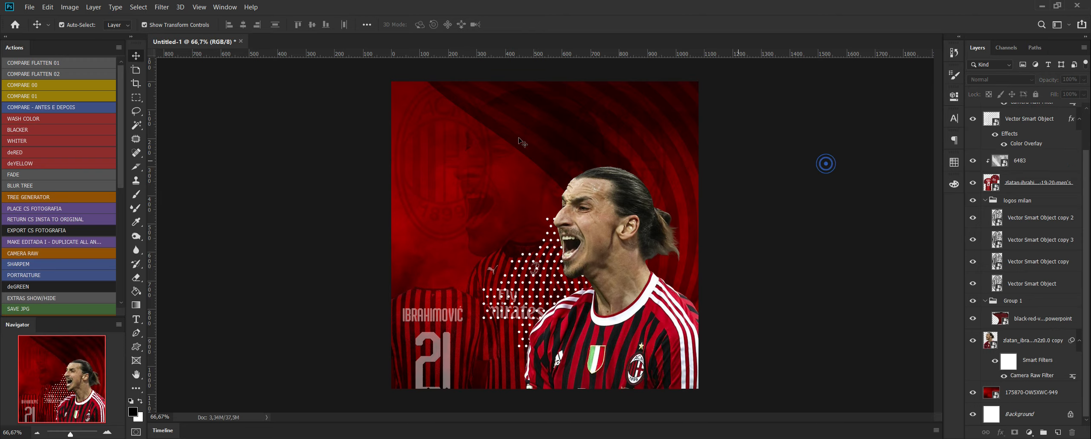
Shrink the upper-left club crest and move it down to the flyer's left edge above the jerseys.
click(422, 103)
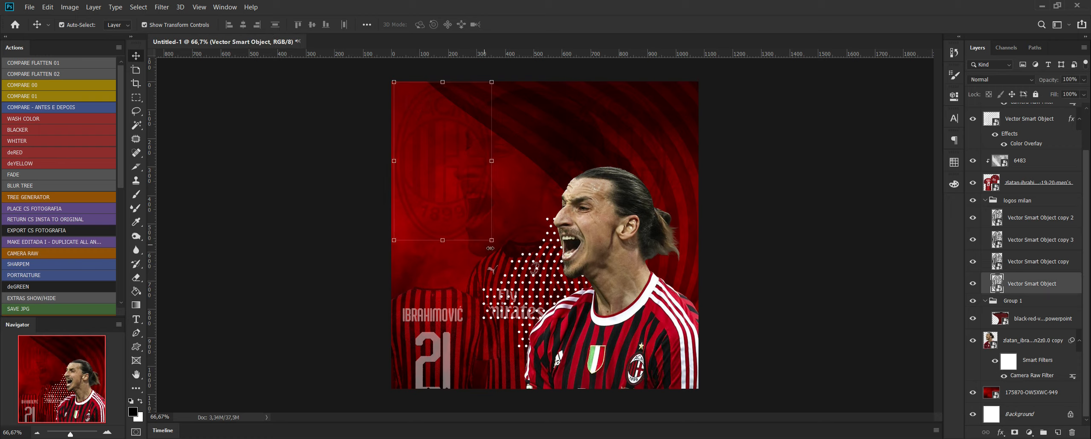
drag(493, 242, 429, 275)
key(Return)
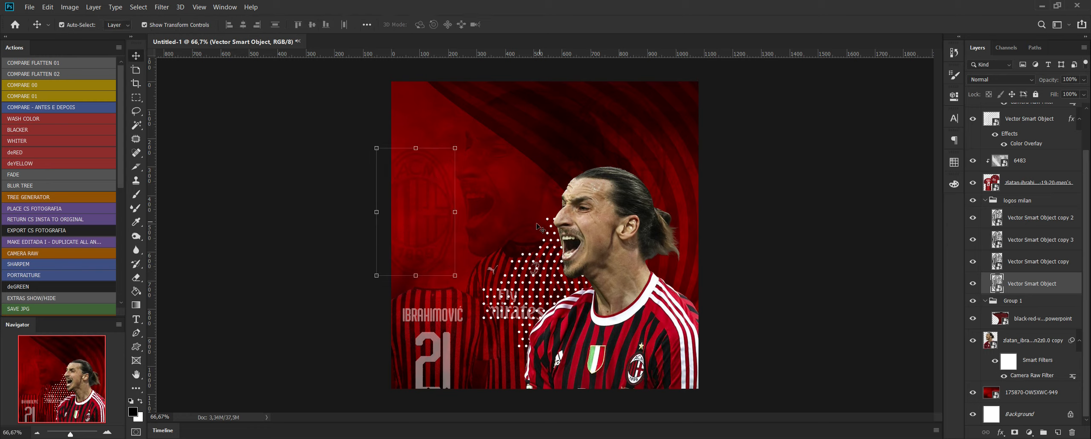
Move the faint crest above the player's head closer to the flyer's right edge.
mouse_move(535, 225)
mouse_down()
mouse_move(543, 200)
mouse_move(536, 240)
mouse_move(535, 220)
mouse_move(535, 228)
mouse_up()
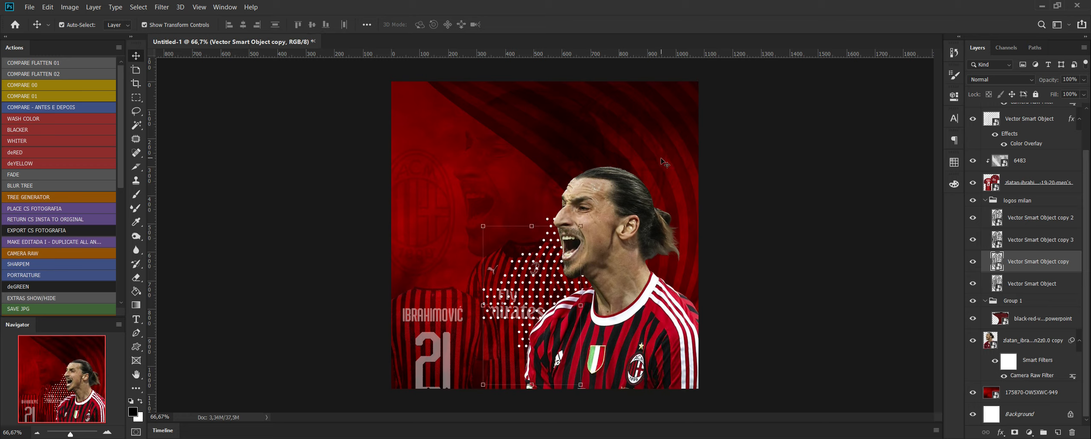
click(660, 197)
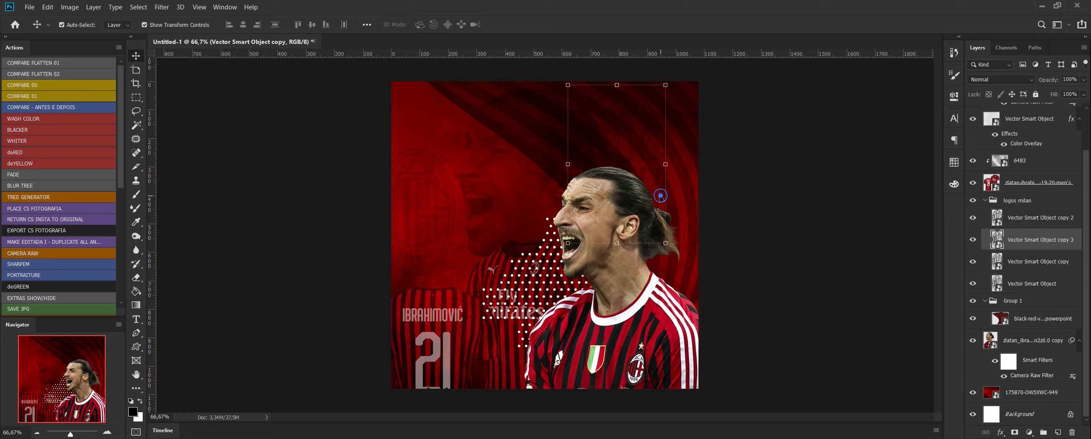
click(665, 162)
drag(657, 173, 685, 175)
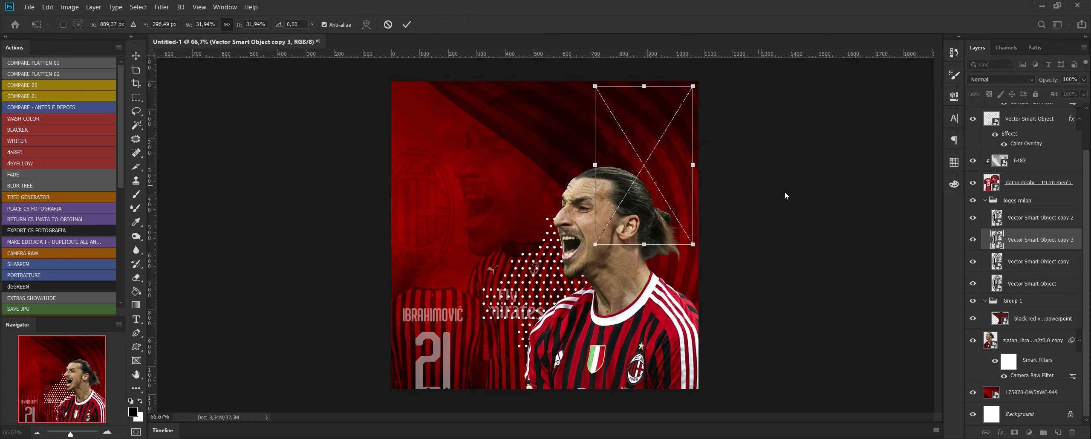
click(822, 199)
click(824, 199)
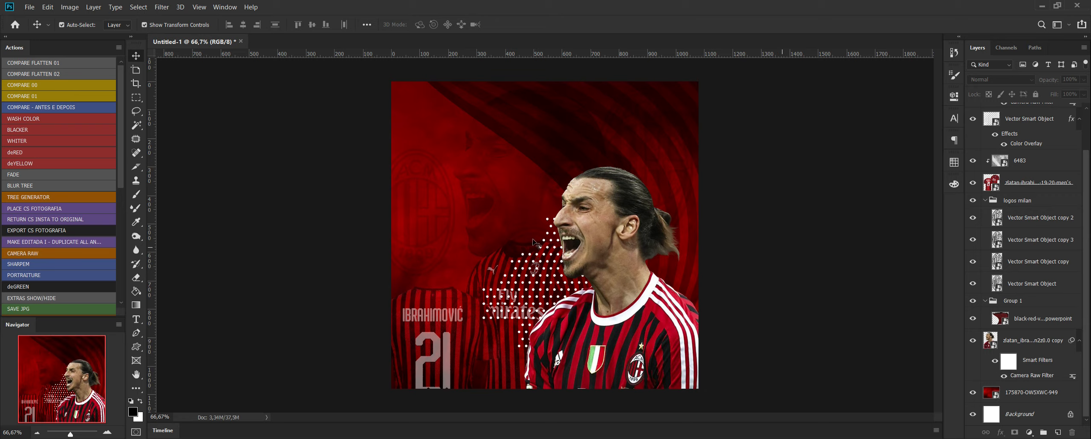
Duplicate the full-colour foreground player layer.
click(606, 230)
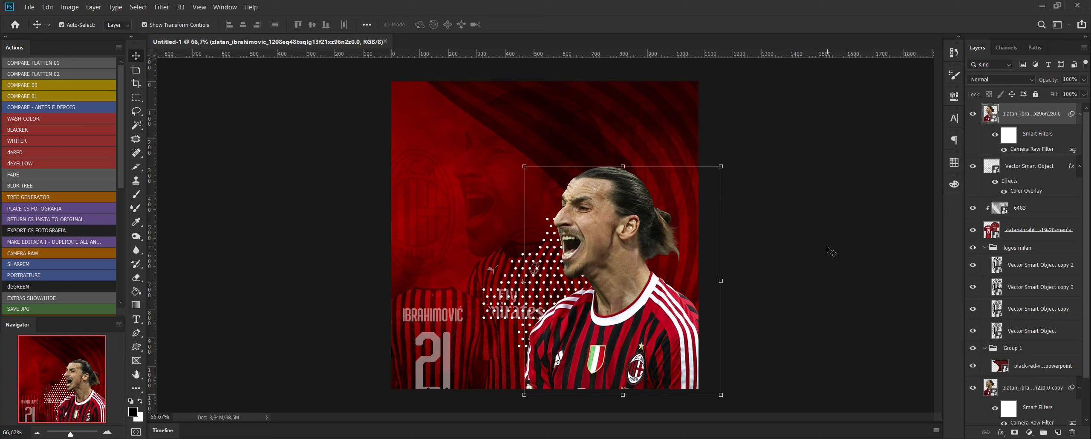
right_click(1045, 118)
click(967, 22)
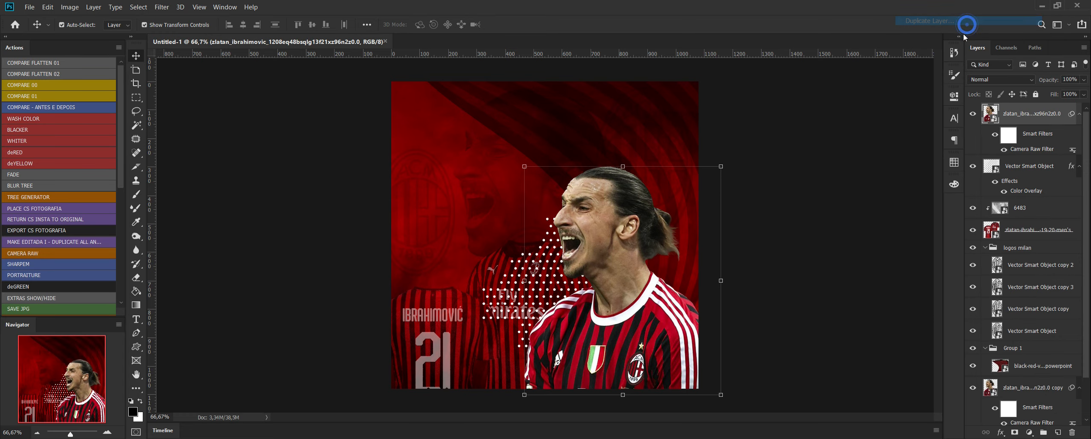
key(Return)
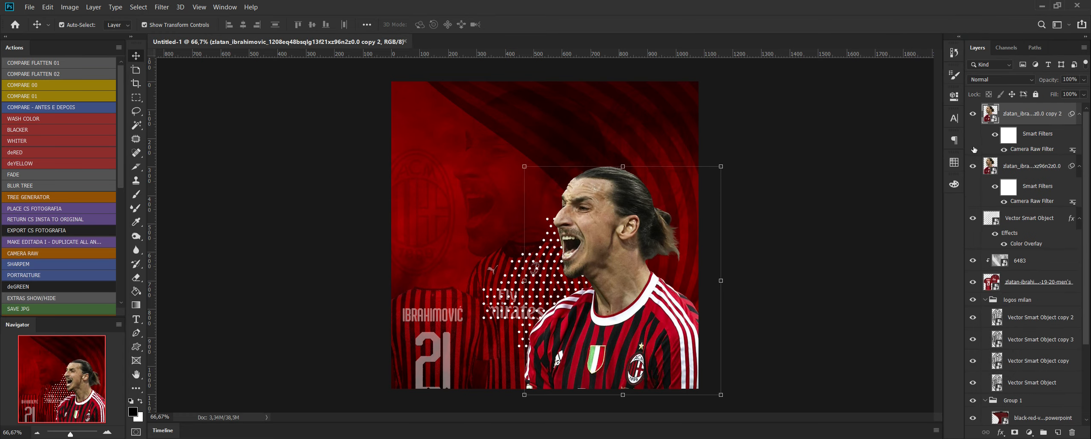
Delete the smart filter mask from the original foreground player layer beneath the new copy.
click(1034, 167)
right_click(1025, 167)
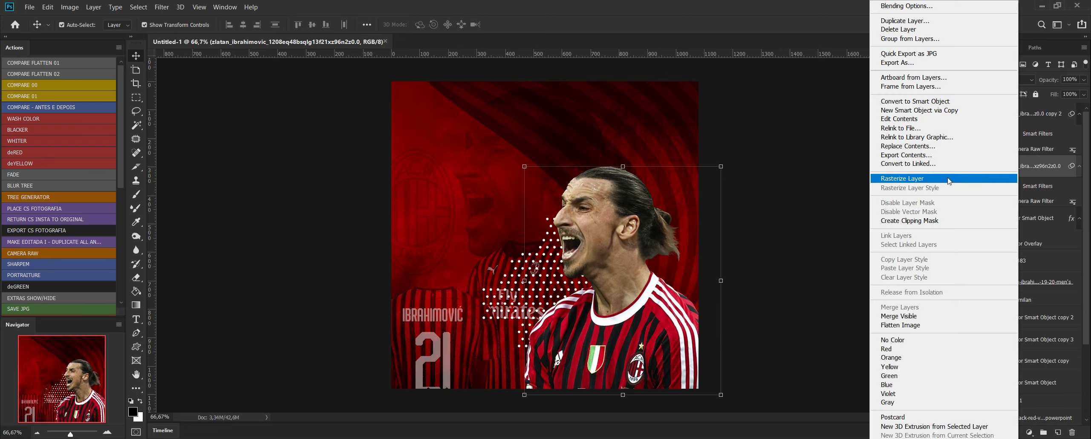
click(1076, 171)
right_click(1048, 189)
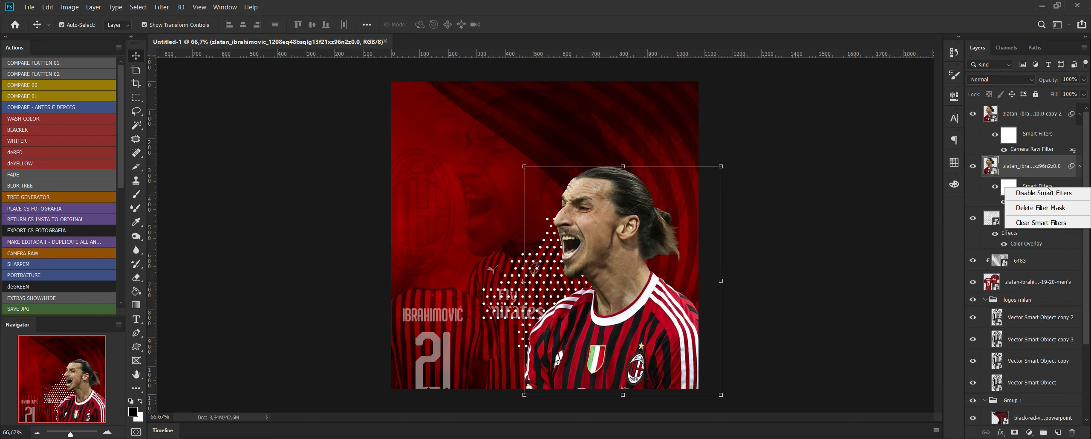
click(1063, 209)
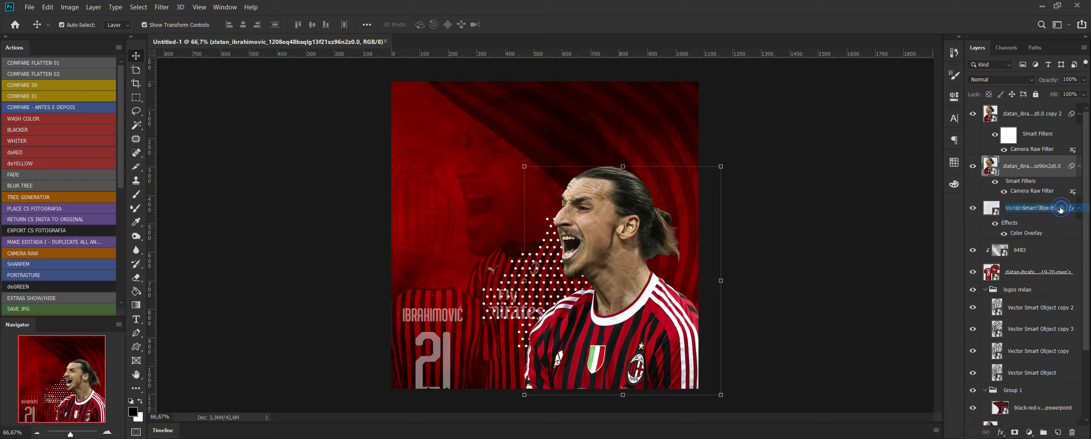
Clear the smart filters from the original foreground player layer beneath the duplicate.
right_click(1036, 184)
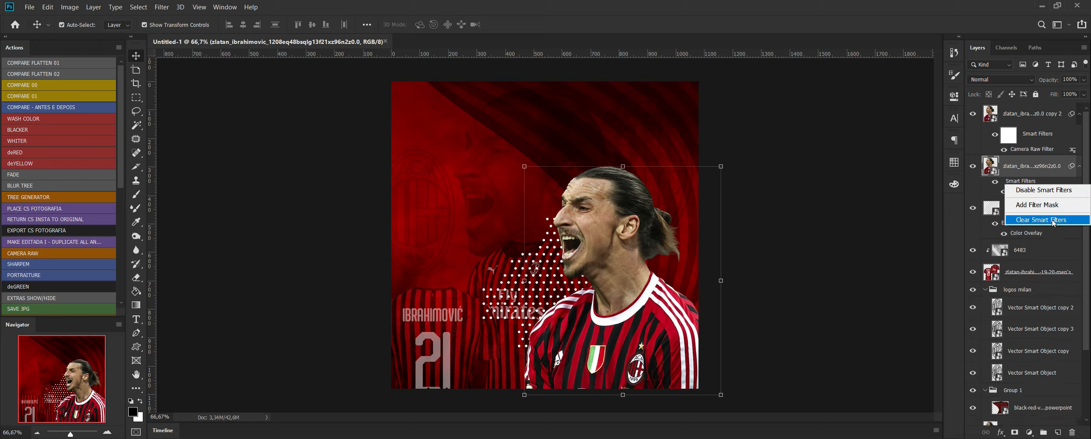
click(1045, 190)
right_click(1031, 184)
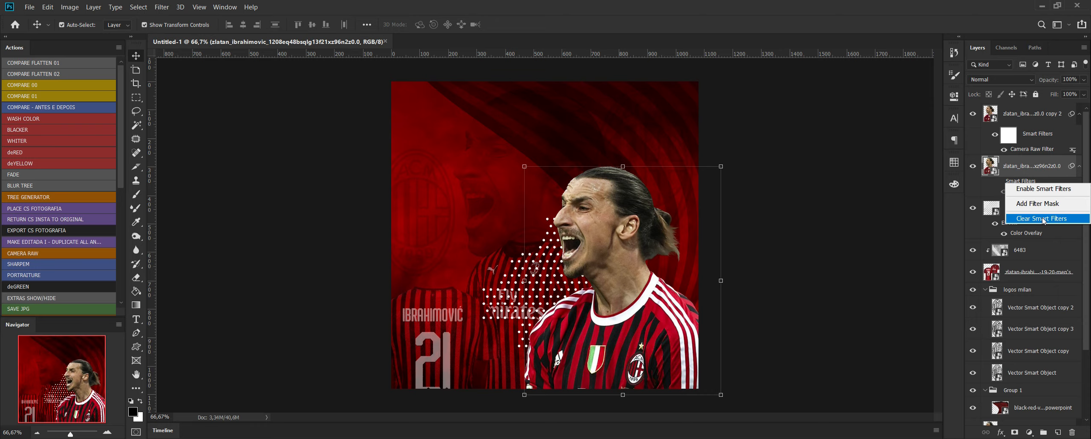
click(1043, 218)
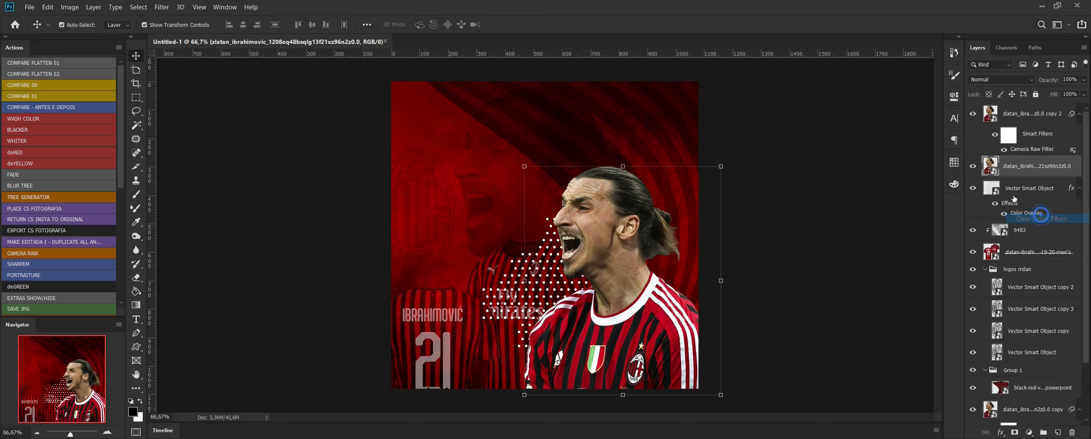
Add a Color Overlay effect in black (000000) to the original player layer.
click(1001, 432)
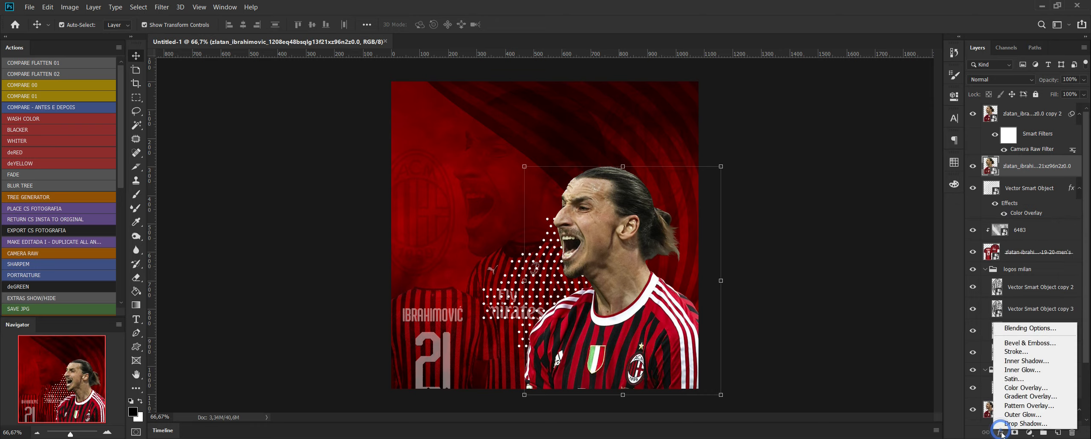
click(1042, 388)
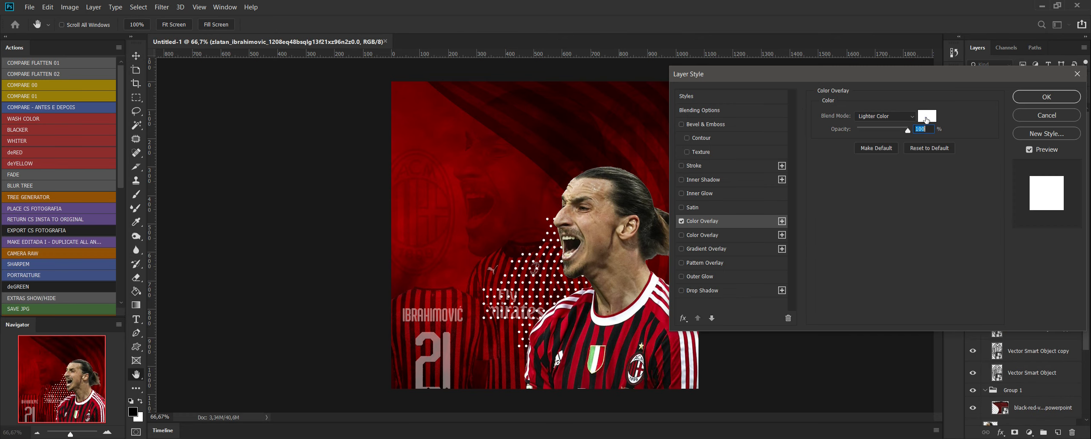
click(927, 119)
text(000000)
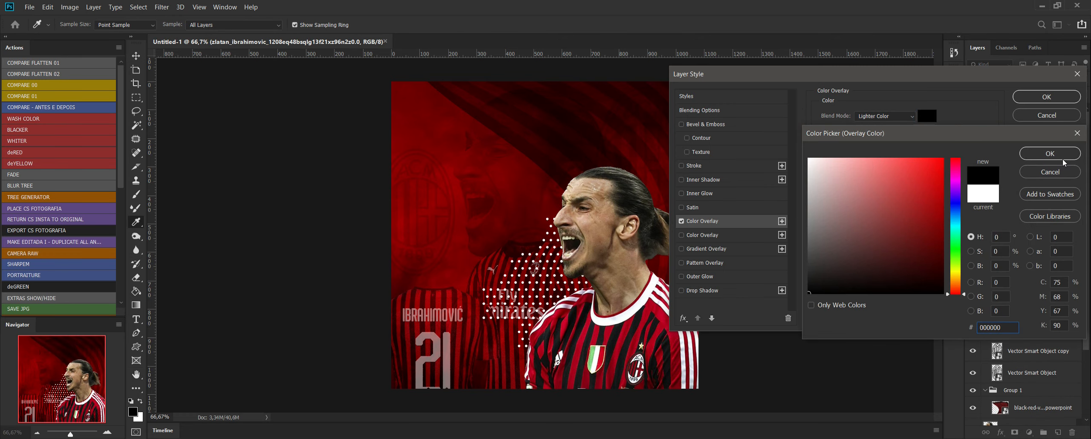
click(1063, 158)
Set the black overlay's blend mode to Normal at 100% opacity and apply the layer style.
click(884, 116)
click(884, 121)
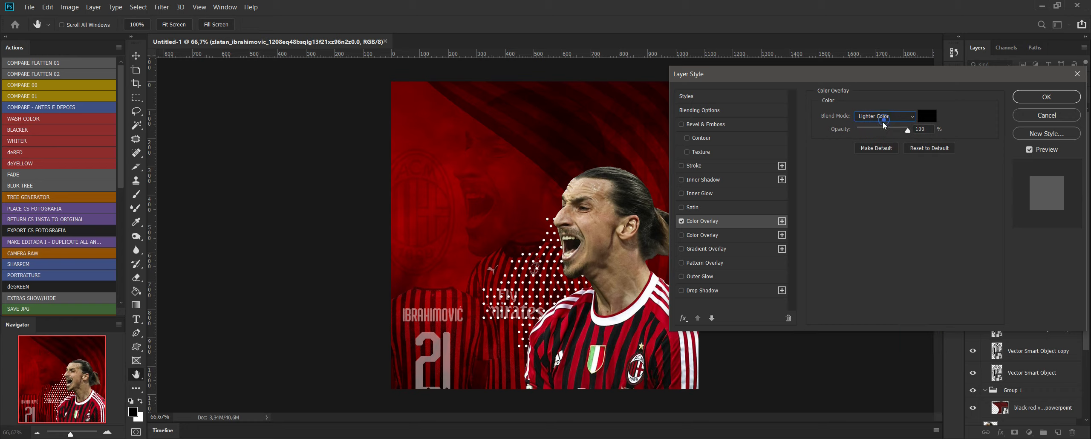
click(859, 114)
click(865, 132)
click(865, 130)
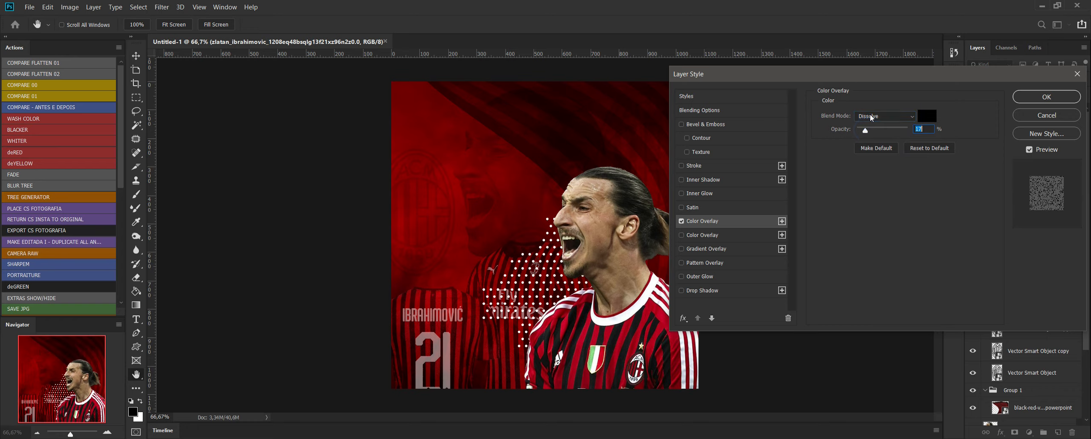
click(871, 118)
click(869, 124)
drag(865, 130, 964, 132)
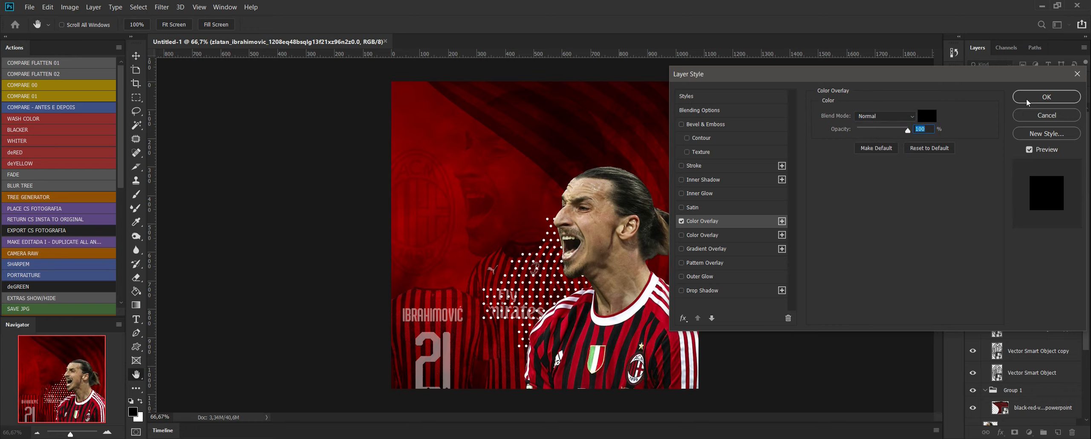
click(1027, 102)
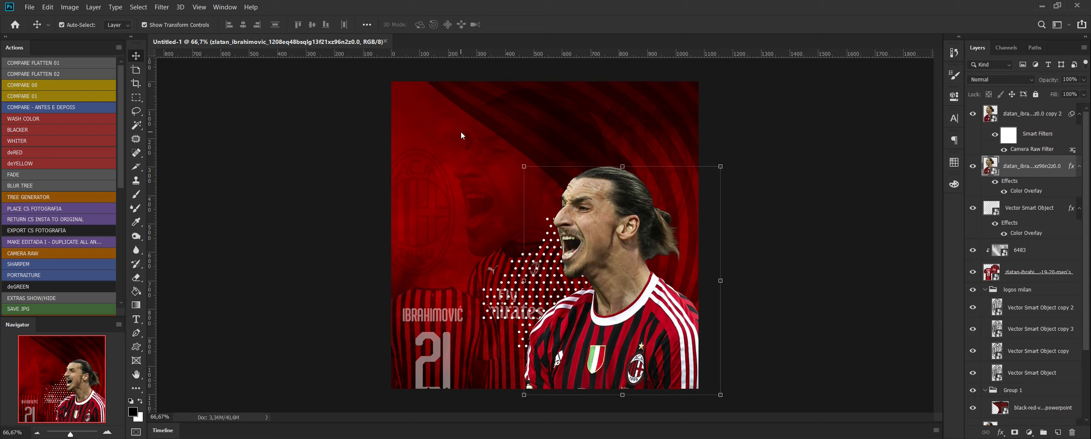
Nudge the blackened player layer slightly left and up so it forms a shadow outline behind the full-colour player.
key(shift+Left)
key(shift+Left)
key(Up)
key(Up)
key(Up)
key(Up)
key(Up)
key(Up)
key(Up)
key(Up)
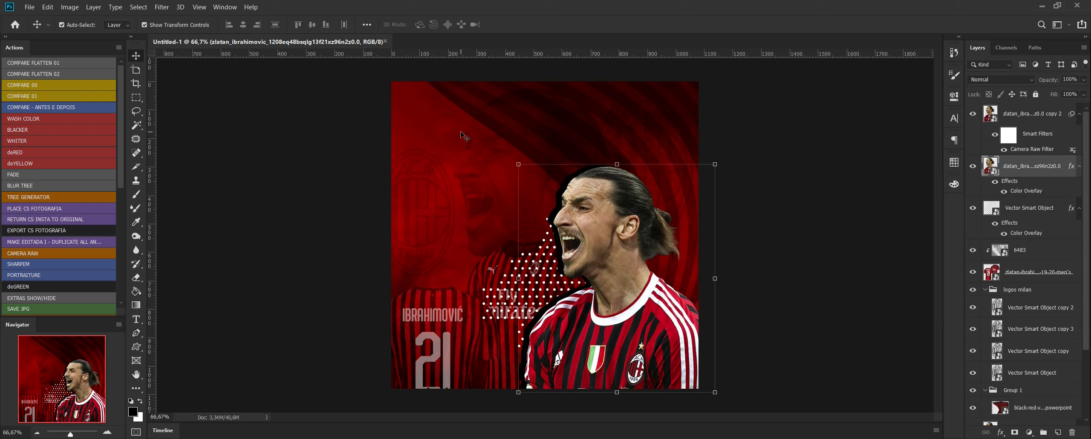
key(Left)
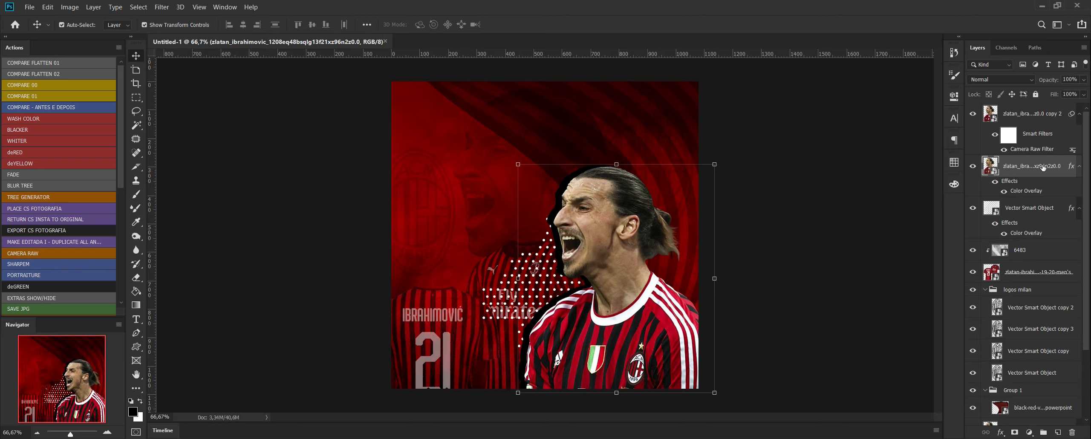
click(1084, 80)
drag(1083, 92, 1081, 92)
click(818, 283)
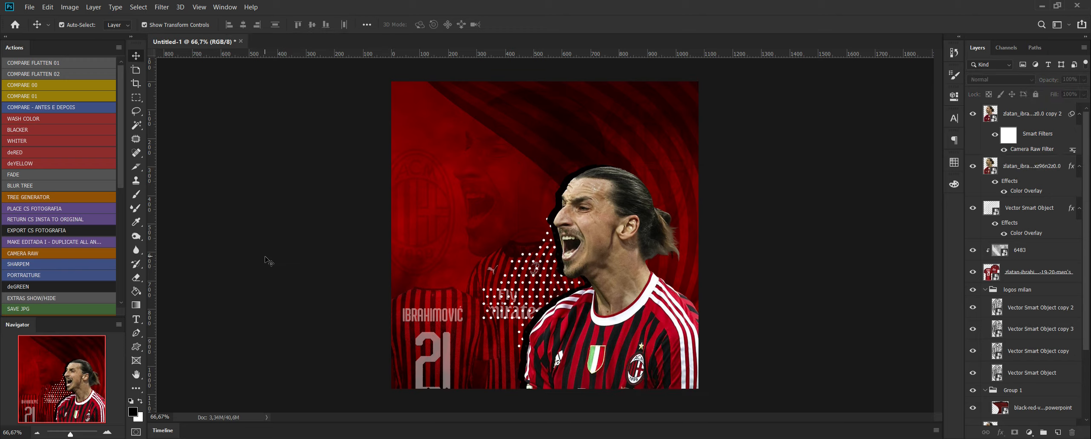
Switch to the FLYER MILAN ZLATAN folder and open the ZLATAN text file.
mouse_move(90, 438)
click(105, 415)
click(837, 390)
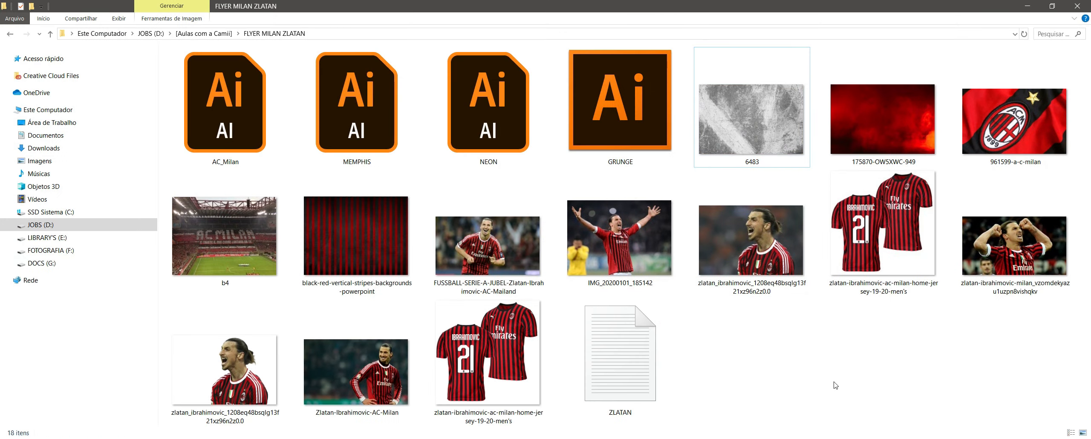
double_click(609, 369)
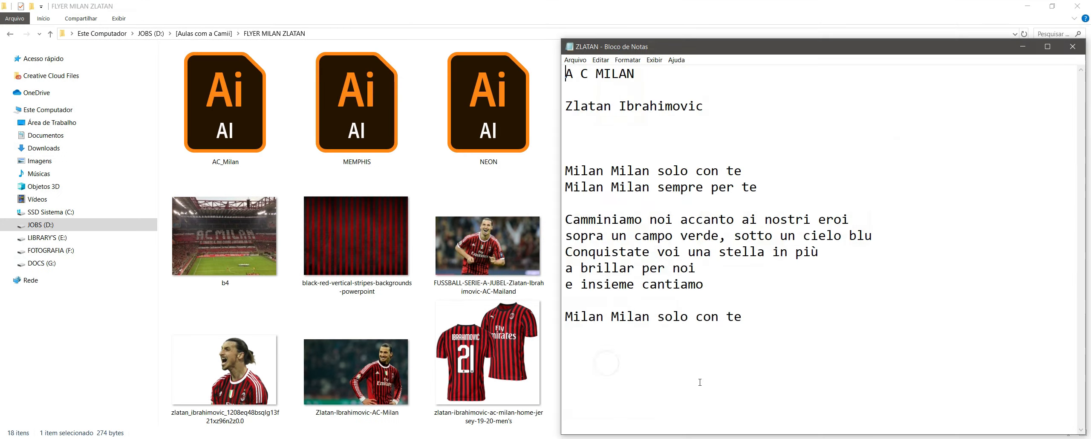
Copy the song lyrics from the first "Milan Milan solo con te" through the closing "Milan Milan solo con te".
click(689, 145)
drag(768, 318, 543, 164)
right_click(696, 211)
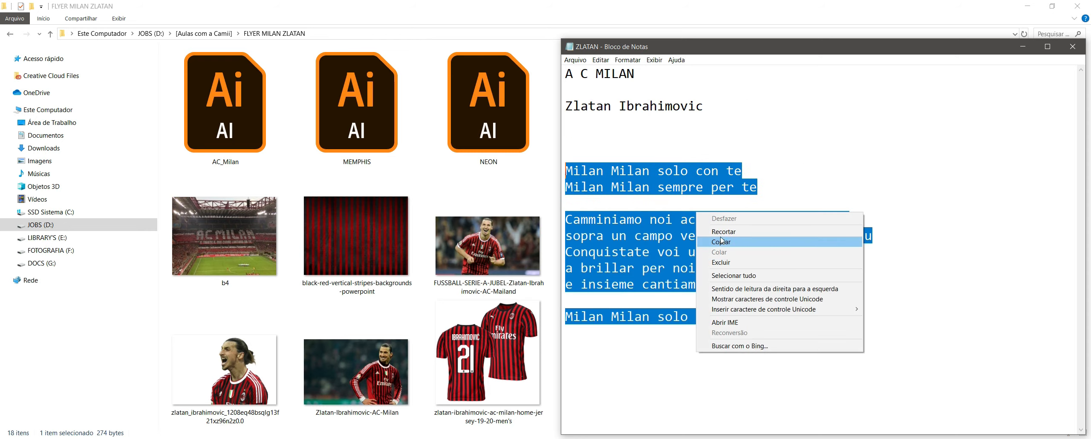
click(730, 241)
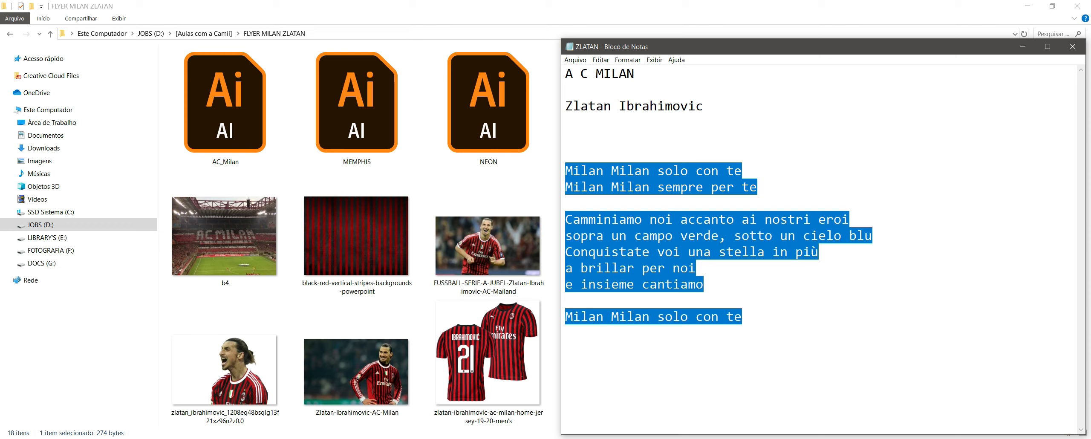
Return to Photoshop and paste the copied lyrics as a new text layer on the flyer's upper-left area.
key(alt+Tab)
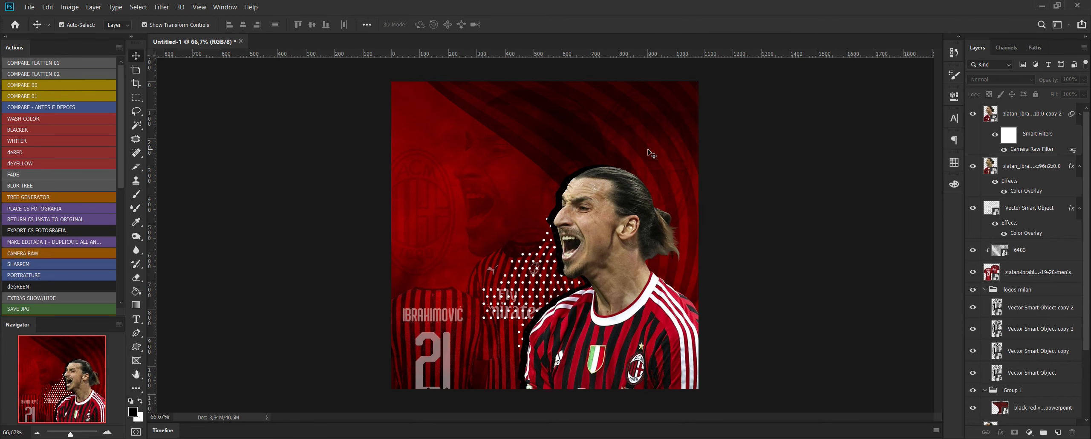
click(135, 320)
click(437, 161)
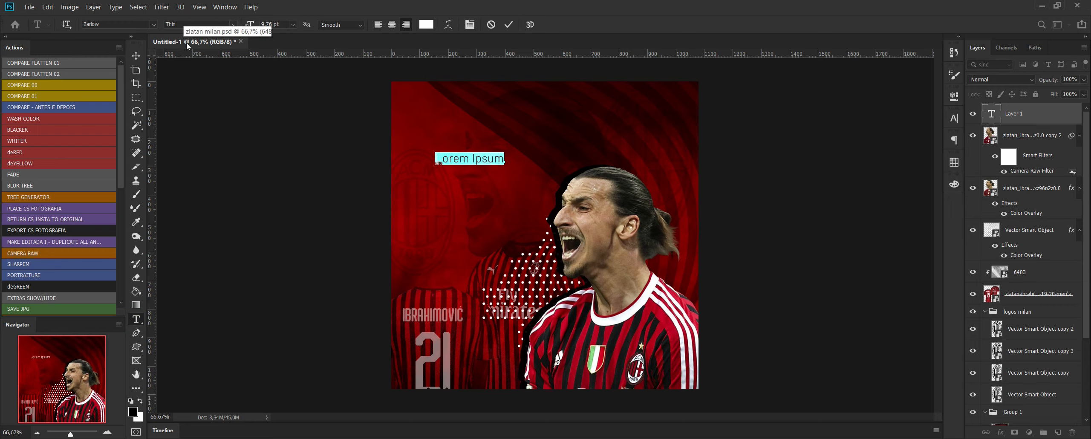
key(ctrl+v)
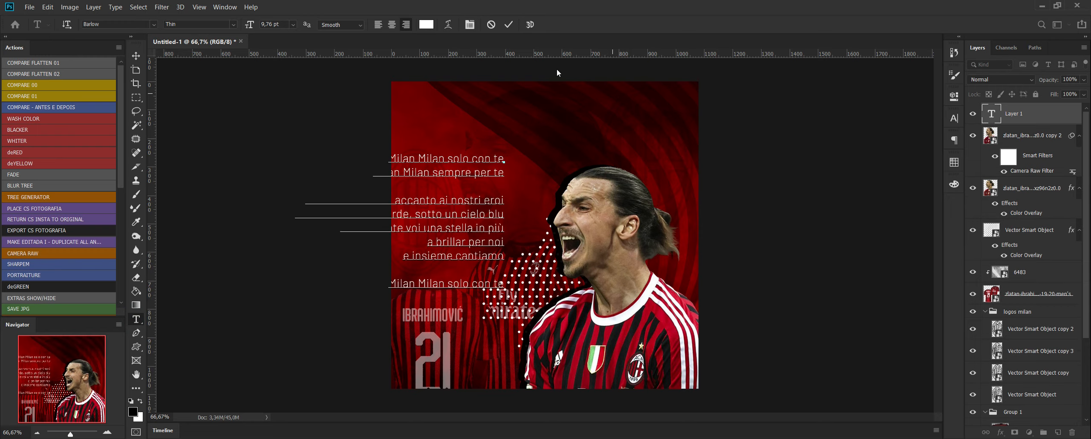
Set the whole lyrics text in the Paris 1920 Script font and commit the text.
key(ctrl+a)
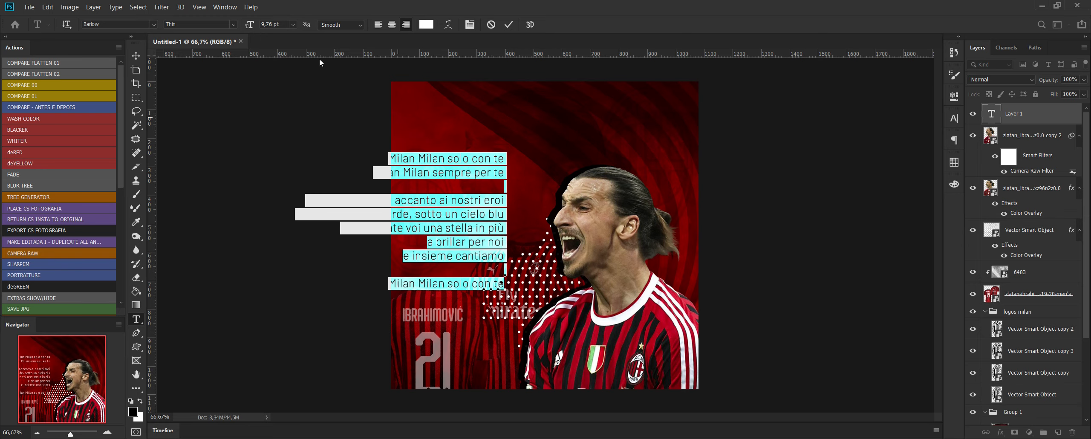
click(153, 24)
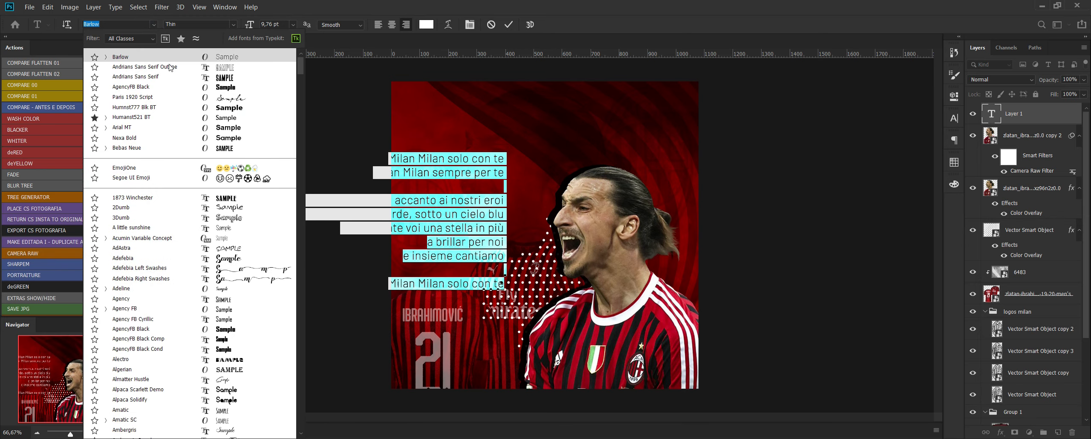
key(Down)
click(176, 100)
key(ctrl+Return)
Scale the lyrics text to about 152% and shift it so its lines run off the flyer's right edge.
key(ctrl+t)
drag(507, 152, 644, 58)
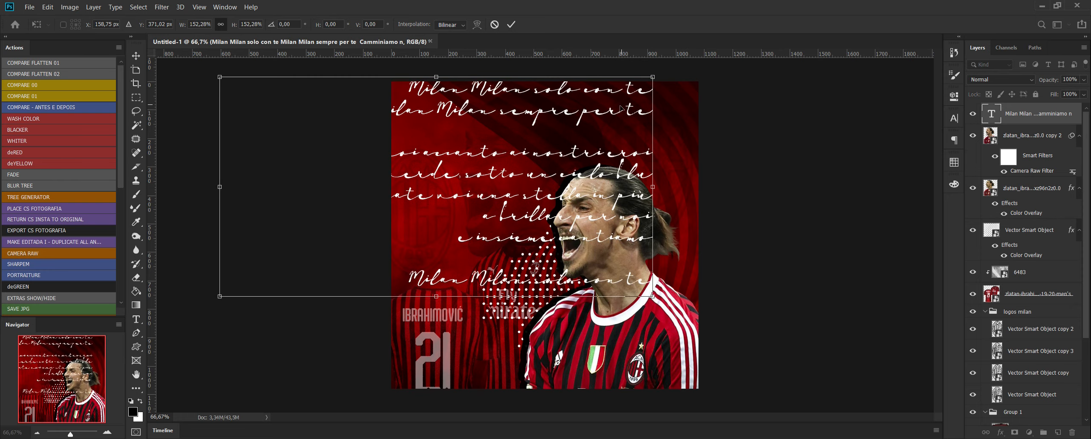
drag(630, 109, 712, 124)
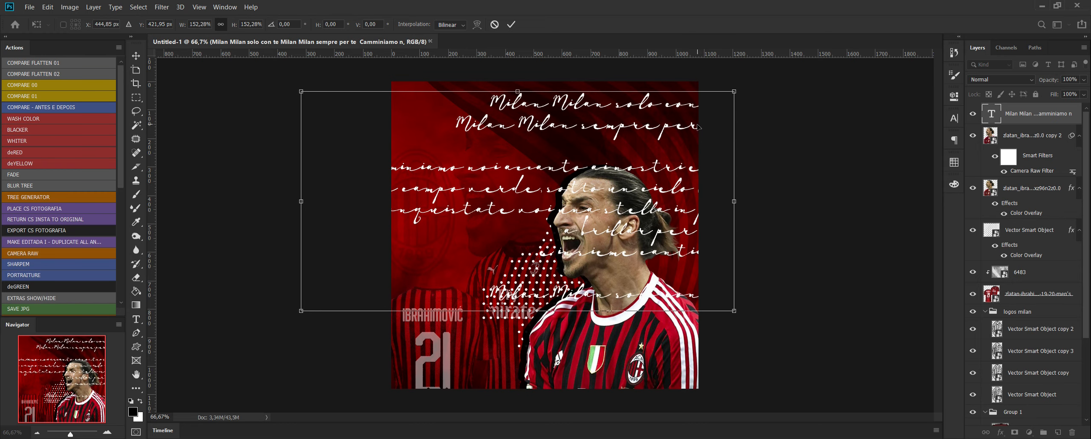
key(Return)
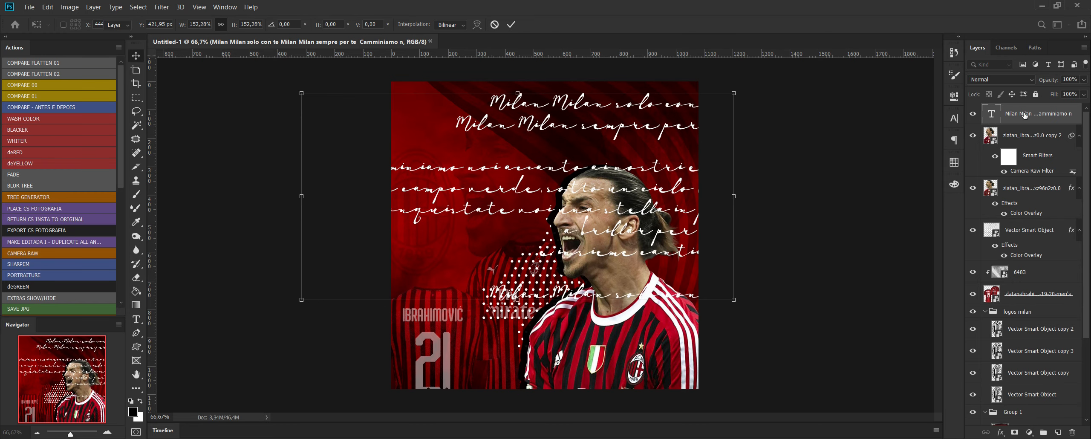
Move the lyrics layer below the jerseys layer and lower its opacity to about 49%.
drag(1029, 113, 1066, 233)
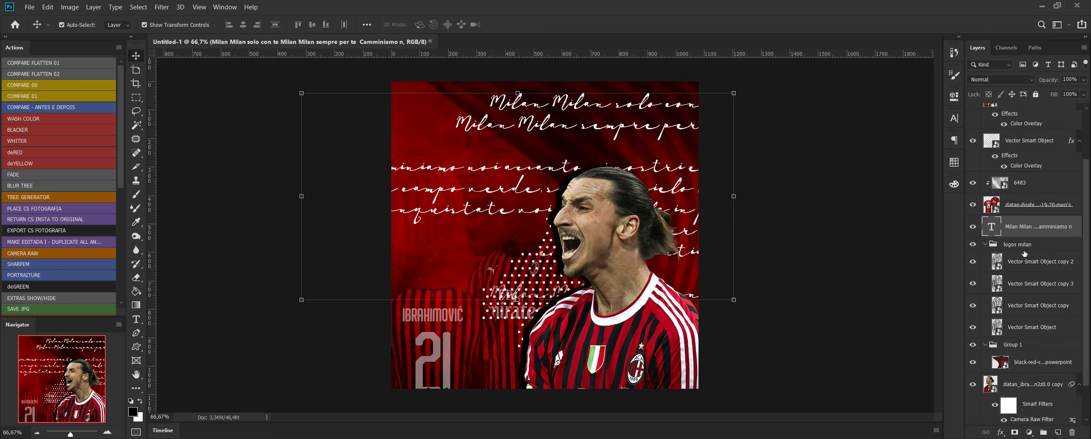
click(1083, 79)
drag(1085, 91, 1055, 92)
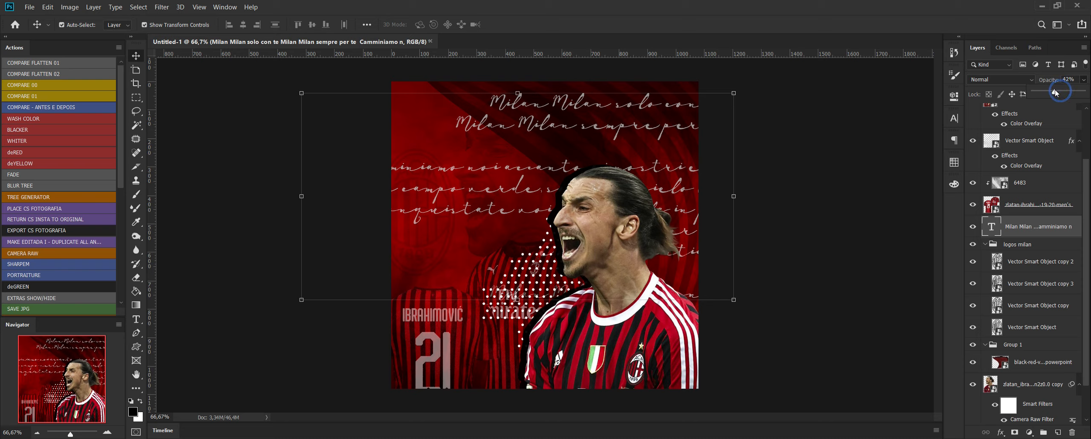
click(873, 166)
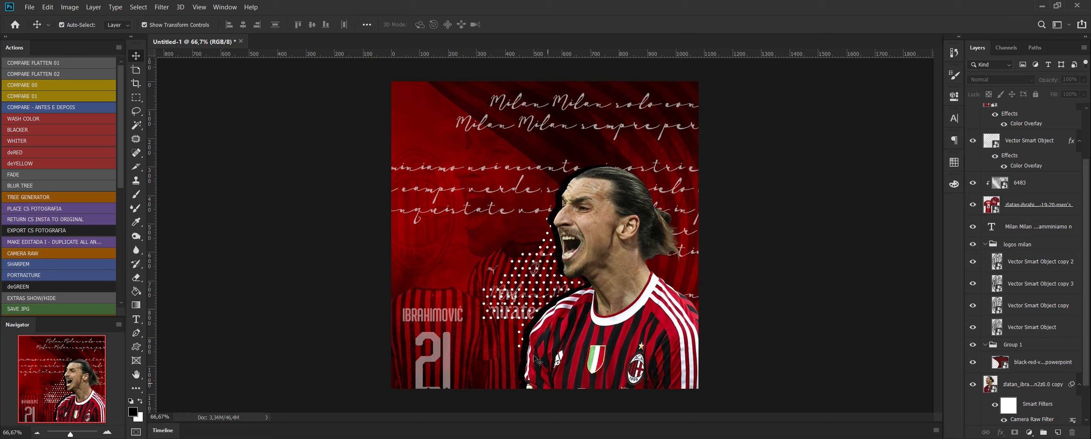
Create a layer above the red smoke and darken the lower-left corner, upper-right corner and right side with black-to-transparent linear gradients.
scroll(1043, 375, down, 2)
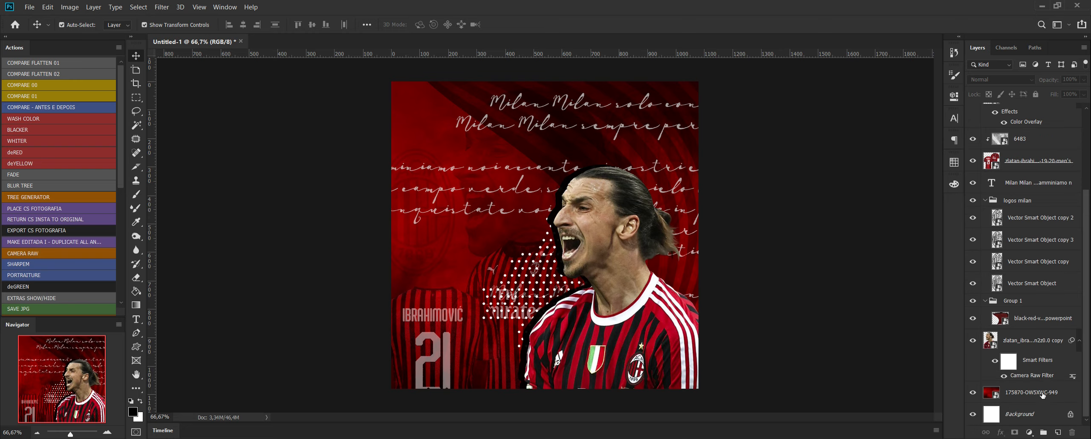
click(1043, 393)
click(1058, 432)
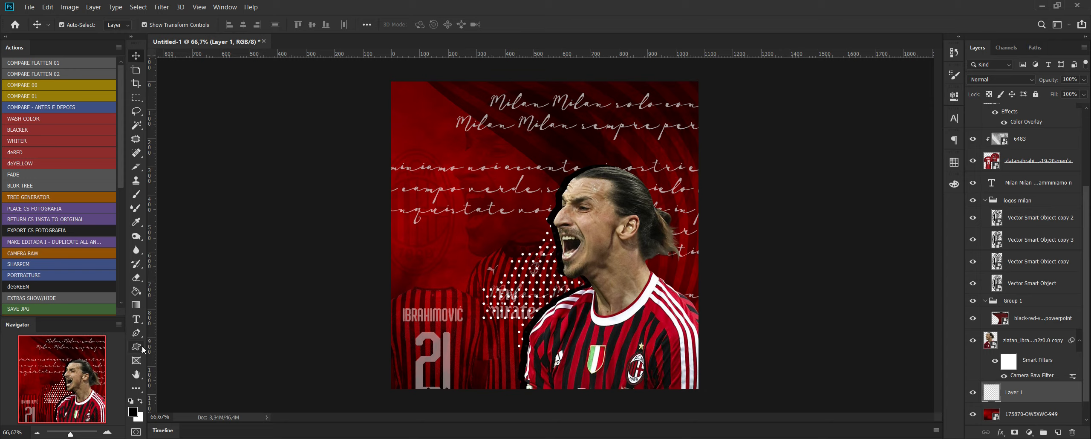
click(136, 305)
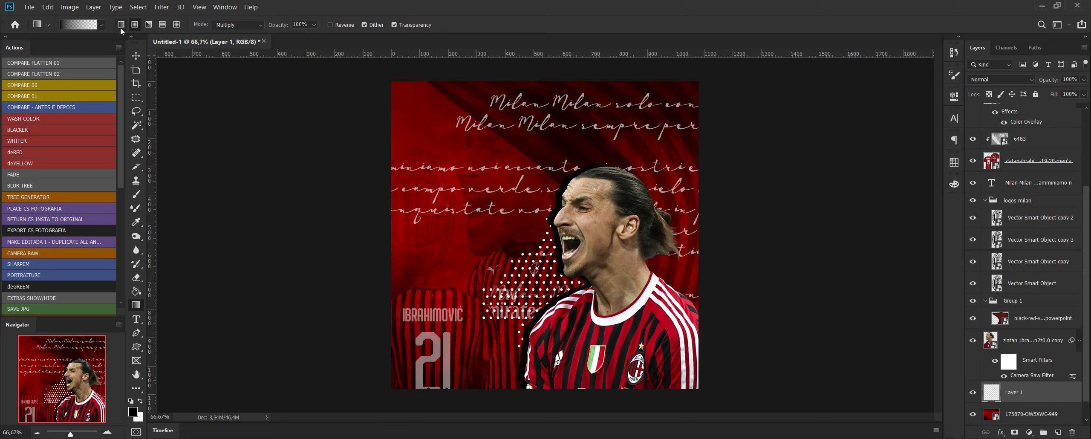
drag(382, 402, 519, 168)
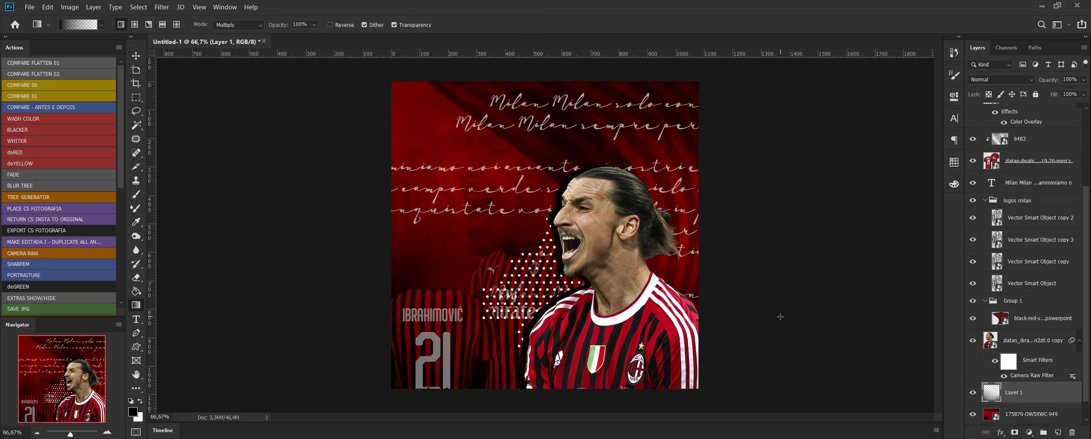
drag(753, 60, 626, 146)
drag(789, 245, 614, 215)
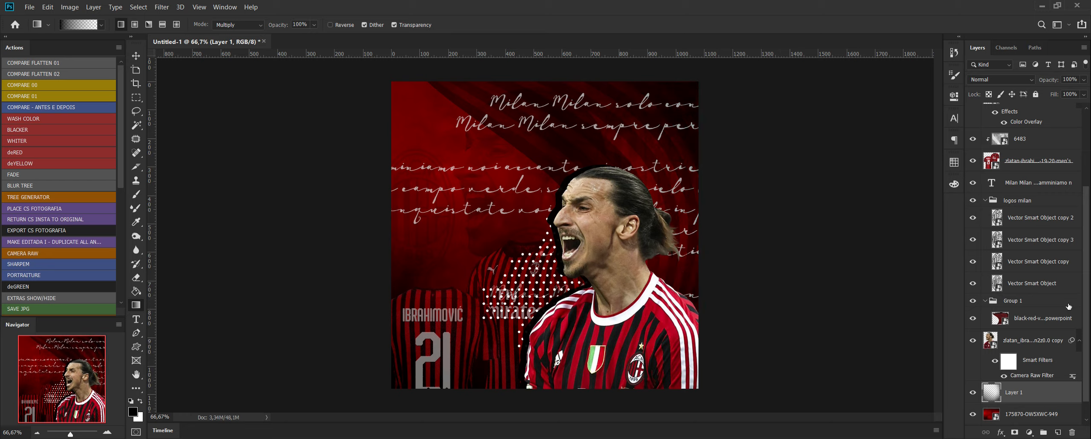
Create a layer above the faded player copy and darken the flyer's lower-right corner with a black-to-transparent gradient.
click(1049, 345)
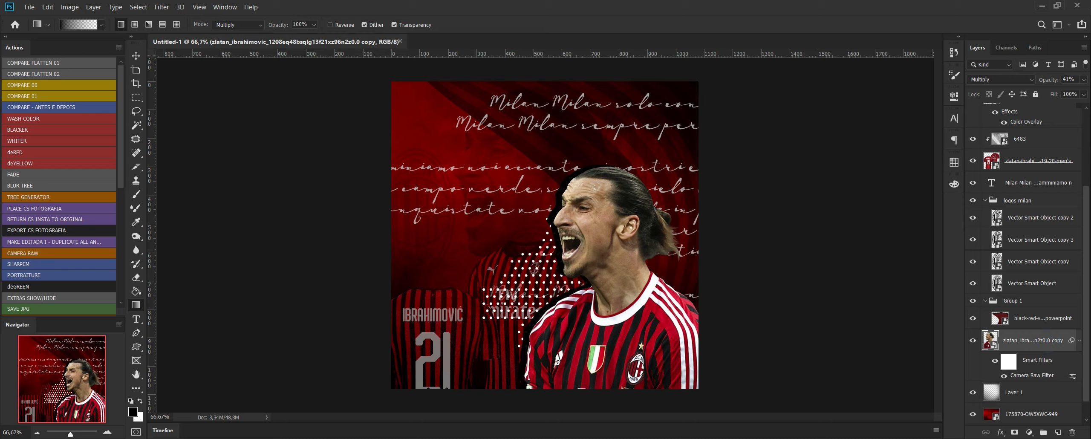
click(1058, 432)
drag(728, 403, 530, 245)
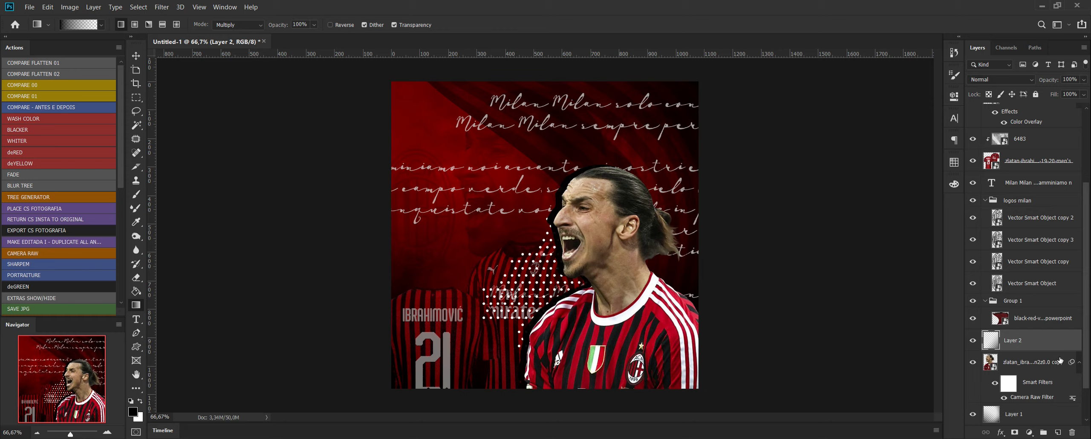
Undo the lower-right gradient and delete the empty Layer 2 above the faded player copy.
scroll(1060, 360, down, 2)
scroll(1058, 363, up, 7)
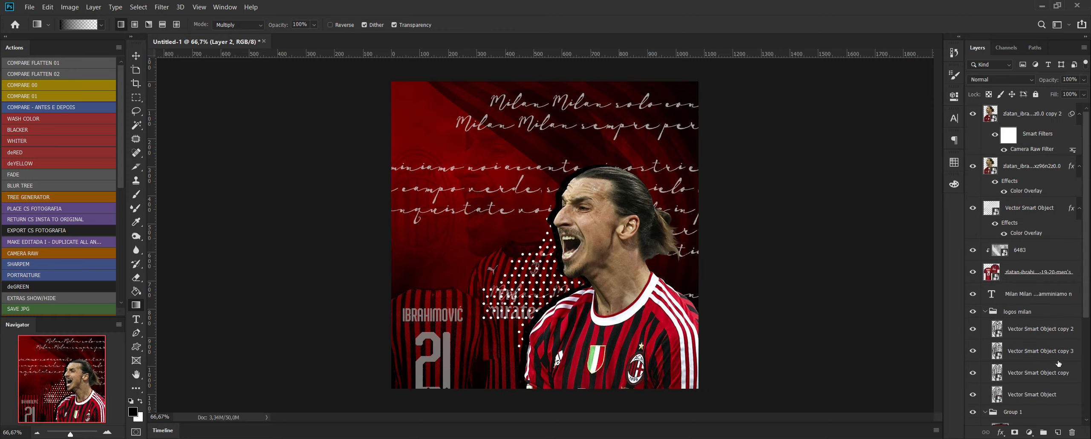
scroll(1058, 363, down, 7)
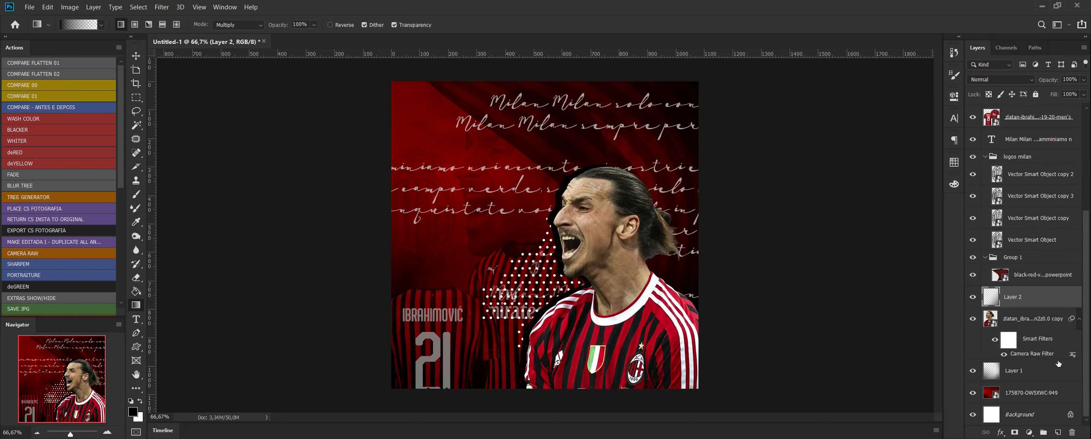
key(ctrl+z)
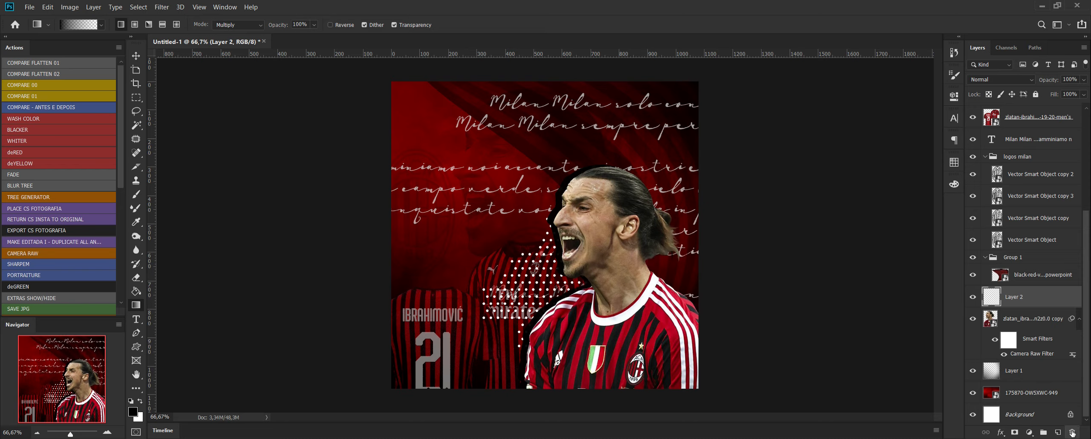
click(1071, 431)
click(402, 175)
Create a layer above the topmost player copy, darken its lower-right corner with a black-to-transparent linear gradient, and undo the extra bottom-edge gradient.
scroll(1043, 176, up, 6)
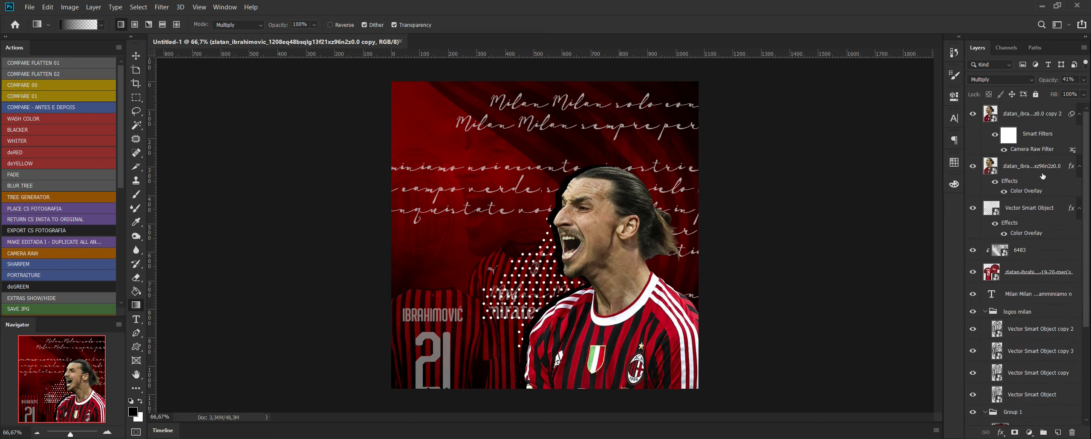
click(1058, 432)
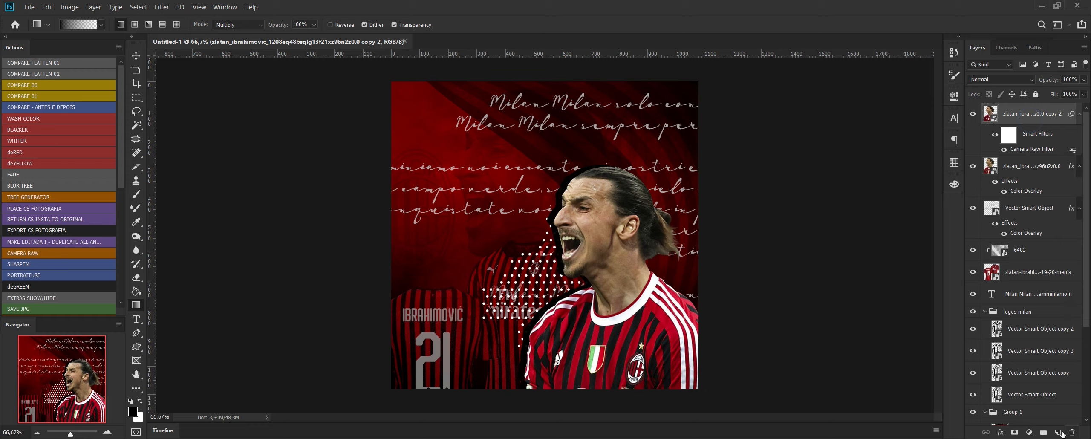
drag(677, 401, 607, 380)
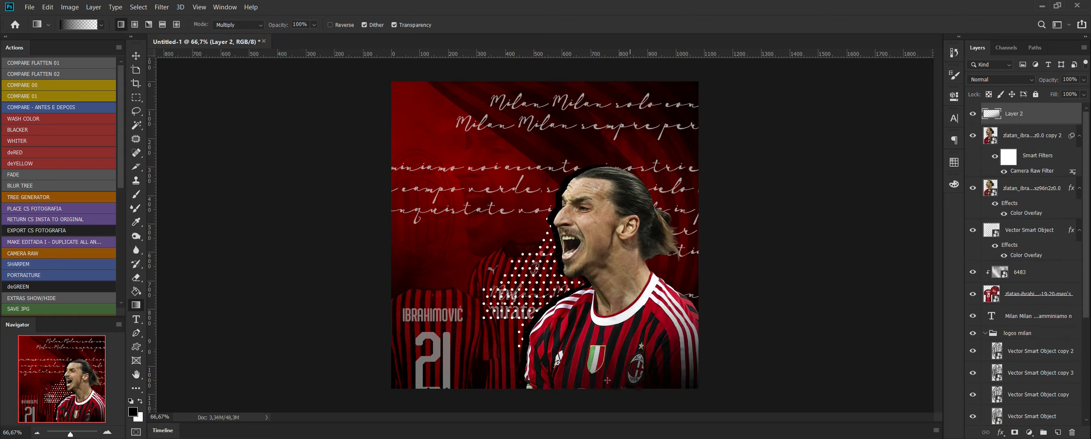
drag(554, 403, 556, 354)
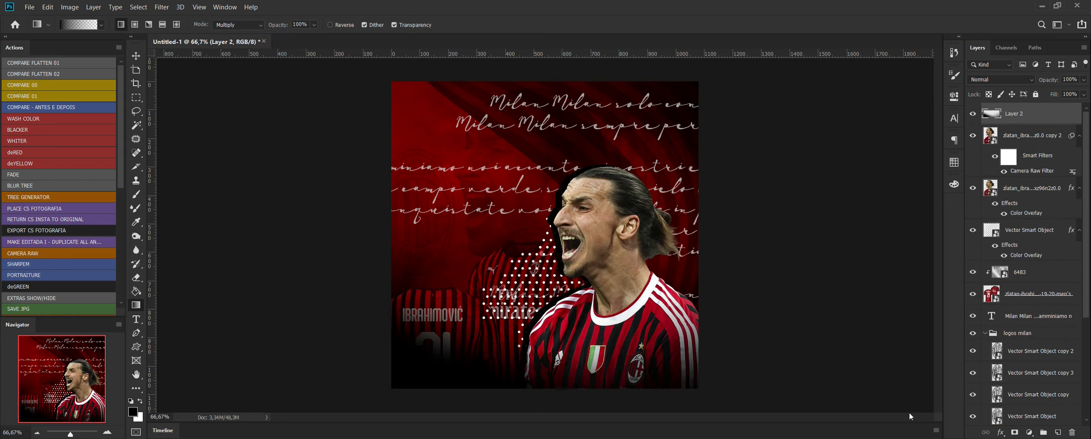
key(ctrl+z)
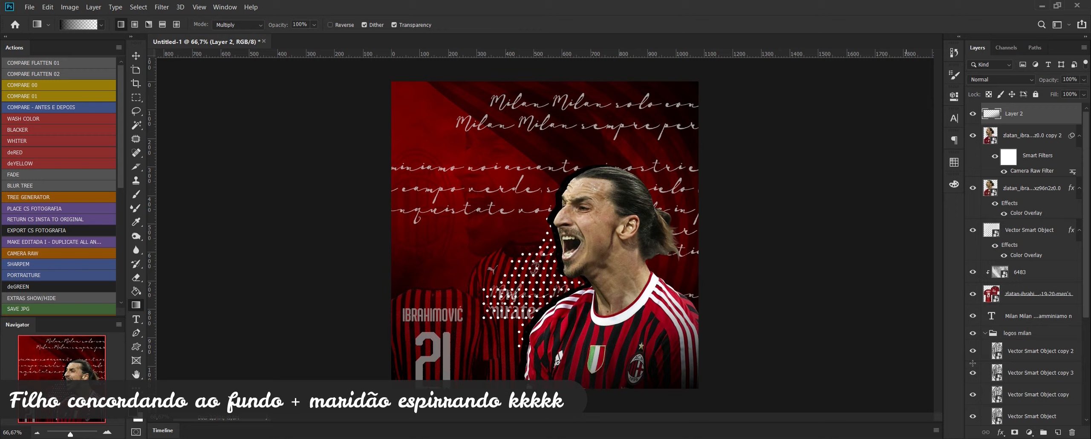
Lower the new top gradient layer's opacity to about 64% and set its blend mode to Multiply.
click(1084, 80)
drag(1085, 92, 1065, 92)
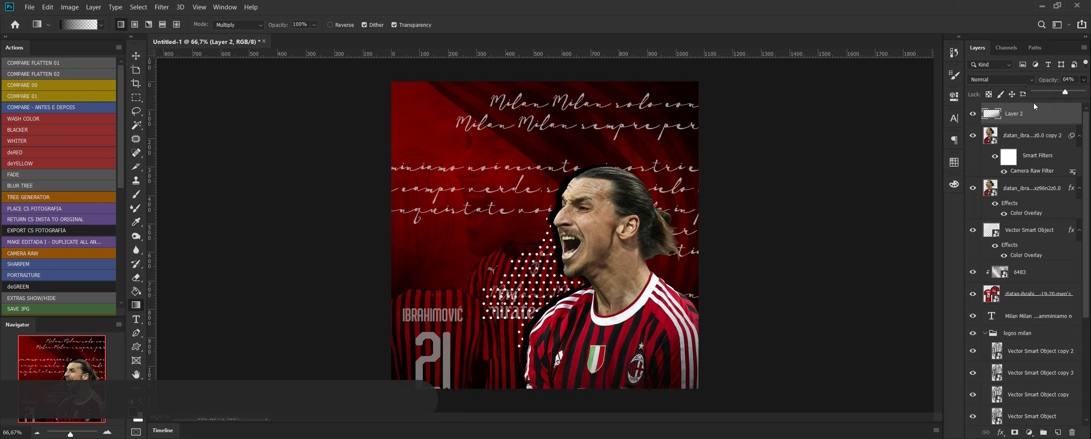
click(997, 79)
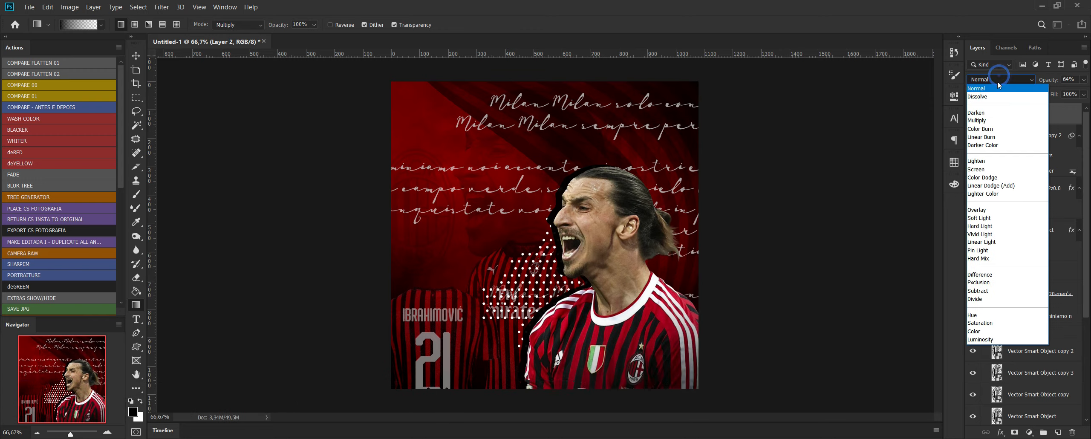
click(986, 121)
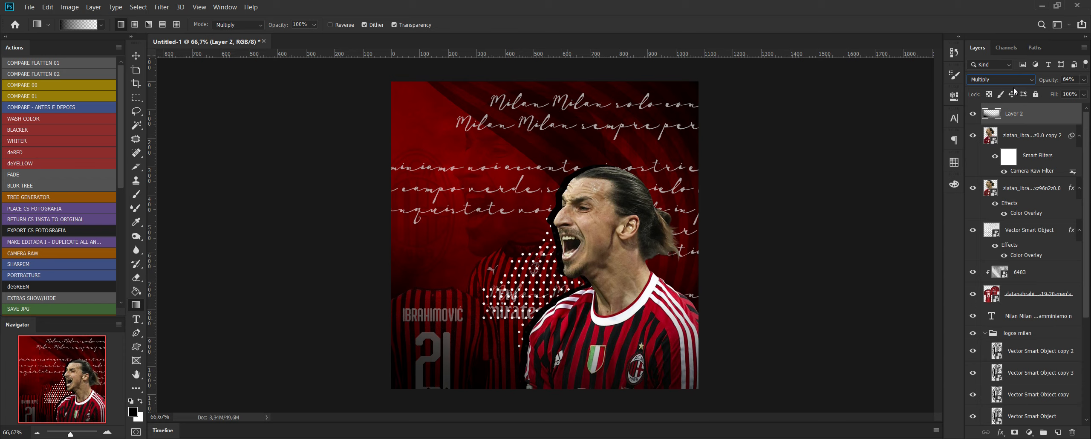
Try a linear gradient rising from the flyer's bottom edge and revert the history to the blending change.
click(954, 52)
click(796, 290)
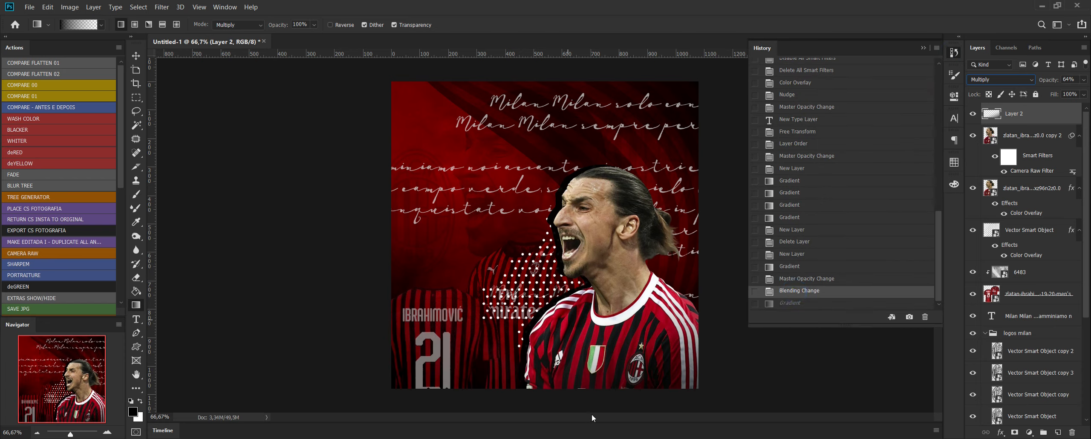
drag(592, 417, 573, 301)
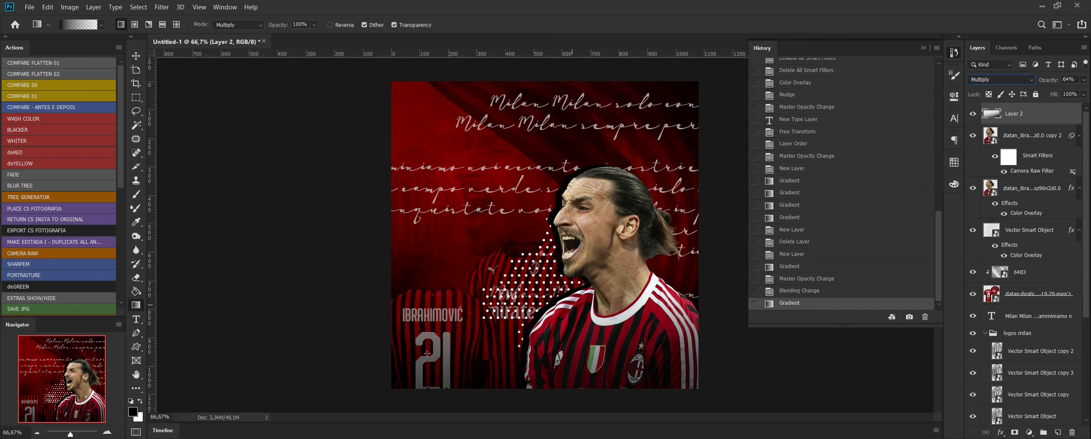
click(796, 291)
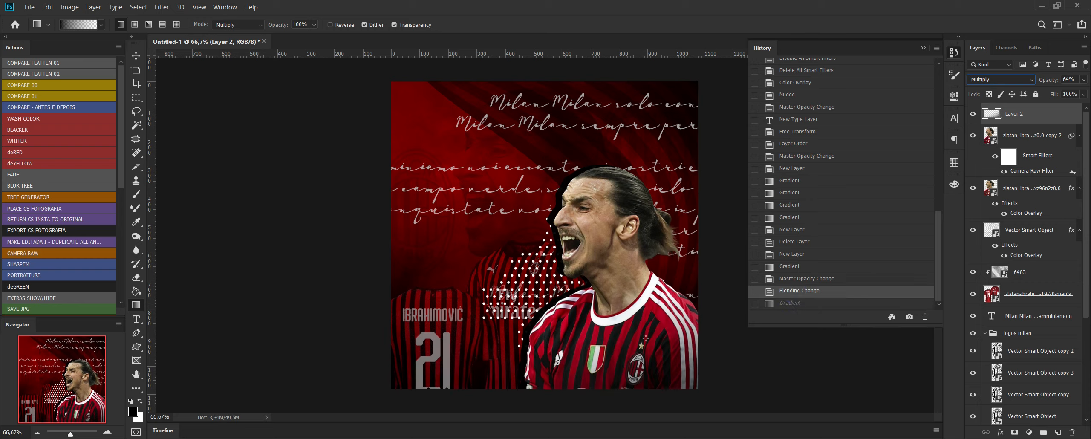
Darken the flyer's bottom centre with a radial black-to-transparent gradient on the top Multiply layer.
click(135, 24)
drag(553, 407, 600, 310)
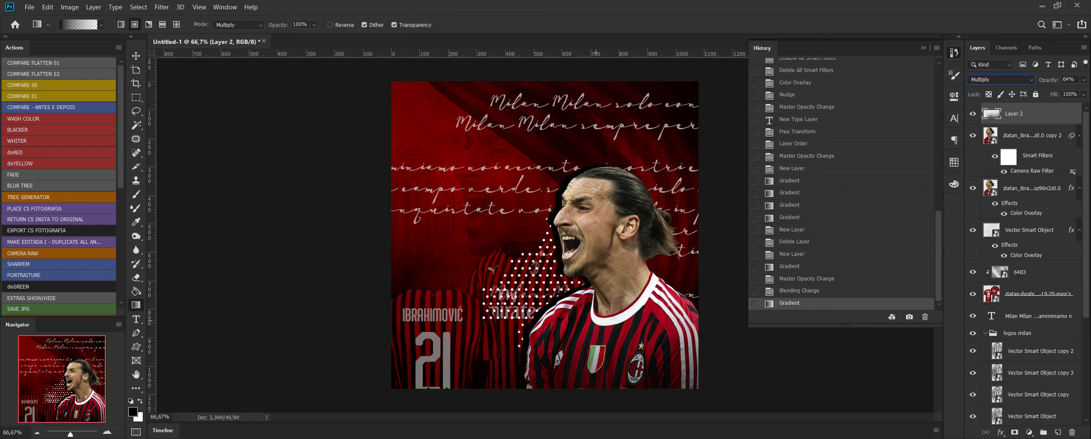
click(923, 49)
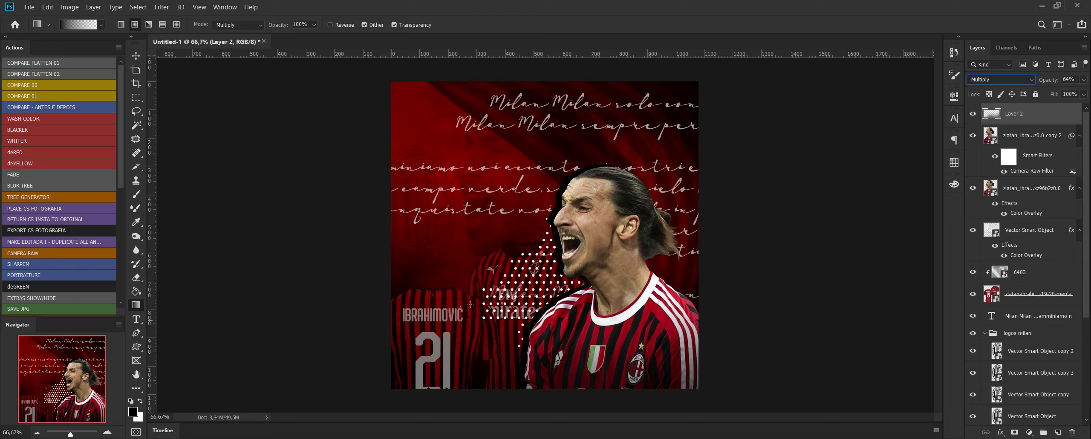
Start a new text layer over the jersey number near the flyer's bottom edge and clear its placeholder text.
click(136, 319)
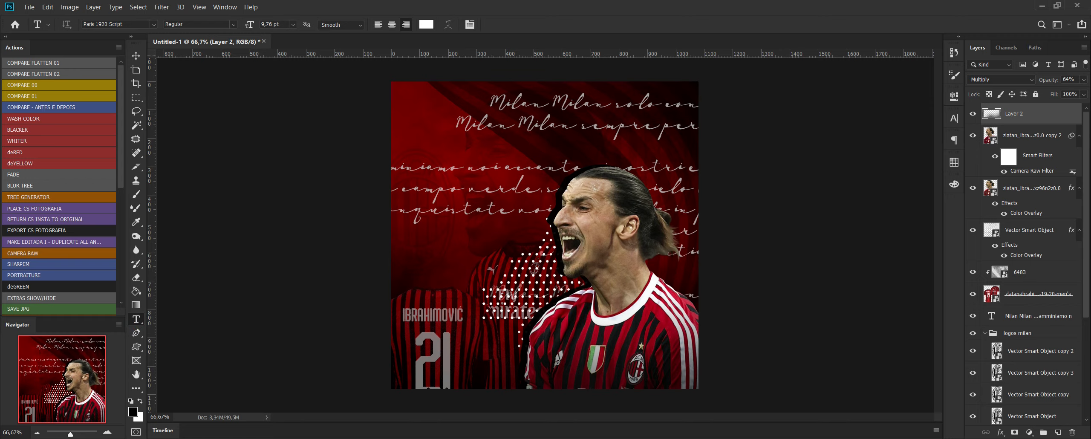
click(232, 405)
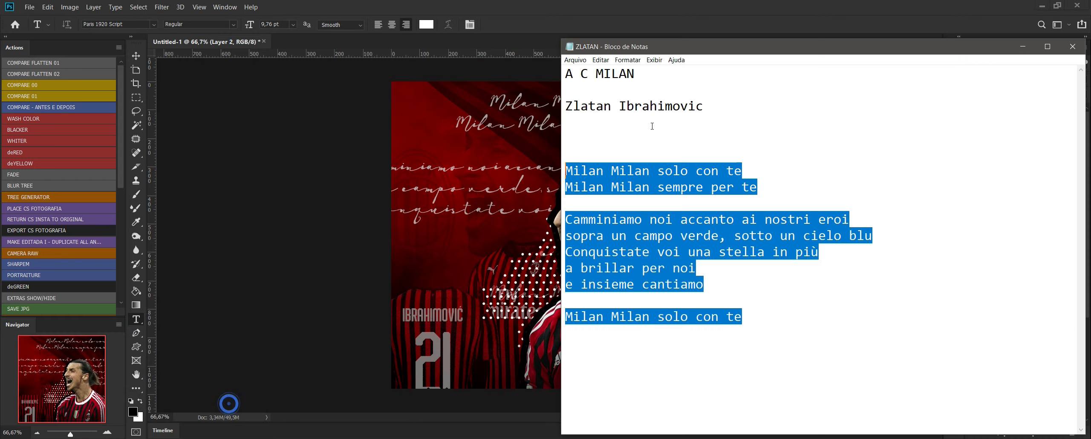
click(717, 95)
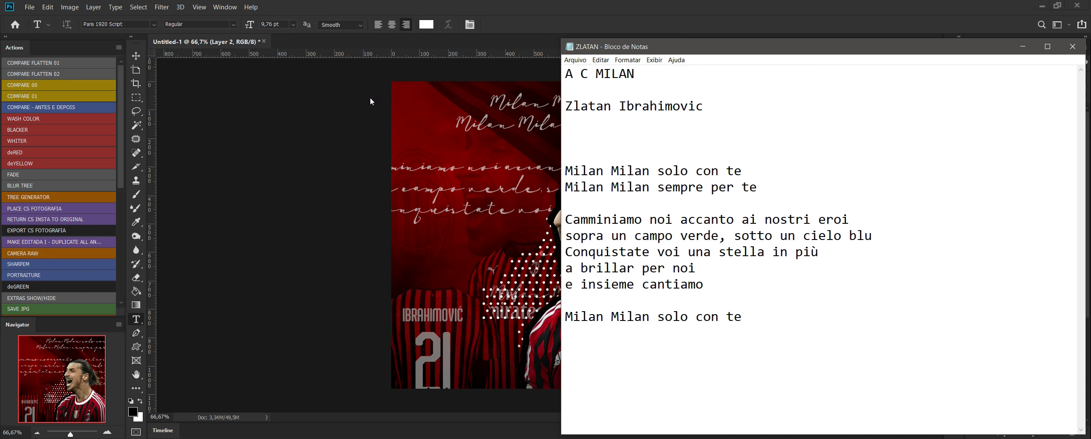
click(345, 342)
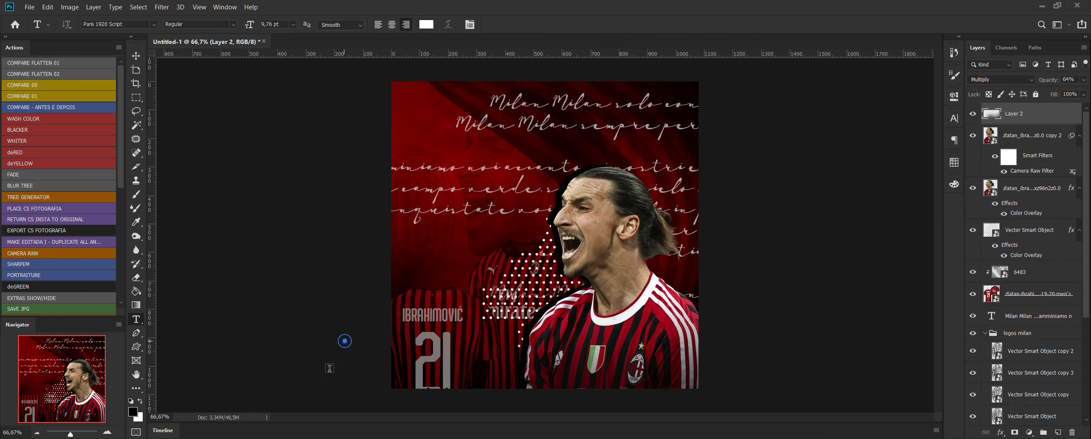
click(429, 380)
key(BackSpace)
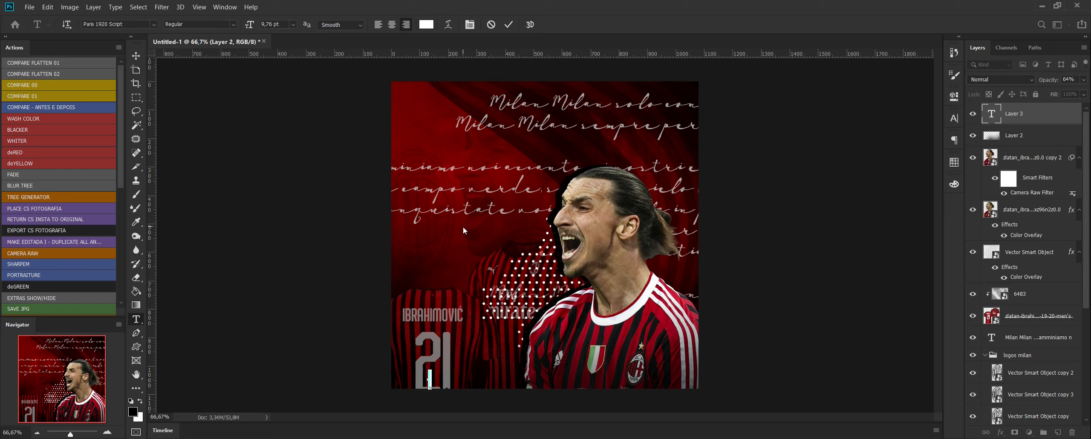
Copy "A C MILAN" from the ZLATAN notes in Notepad and paste it into the new text layer.
key(ctrl+v)
mouse_move(170, 438)
click(240, 424)
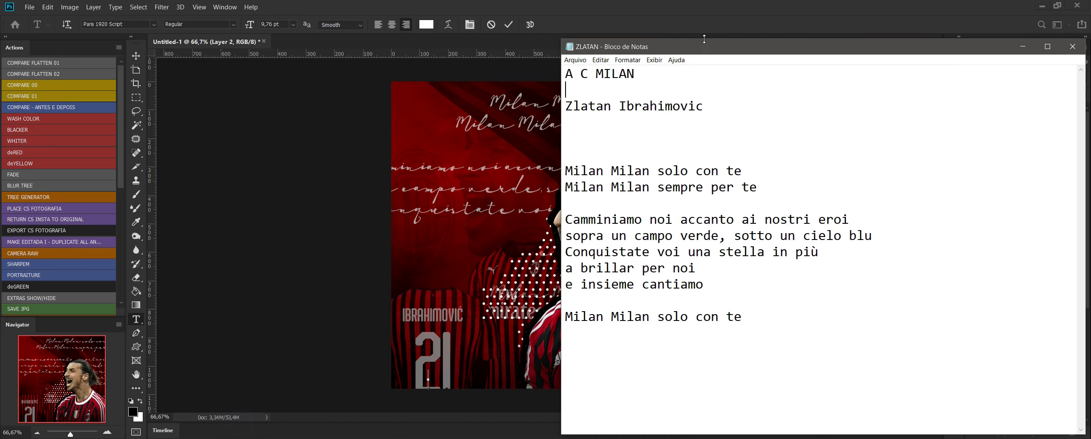
click(655, 77)
key(shift+Home)
key(ctrl+c)
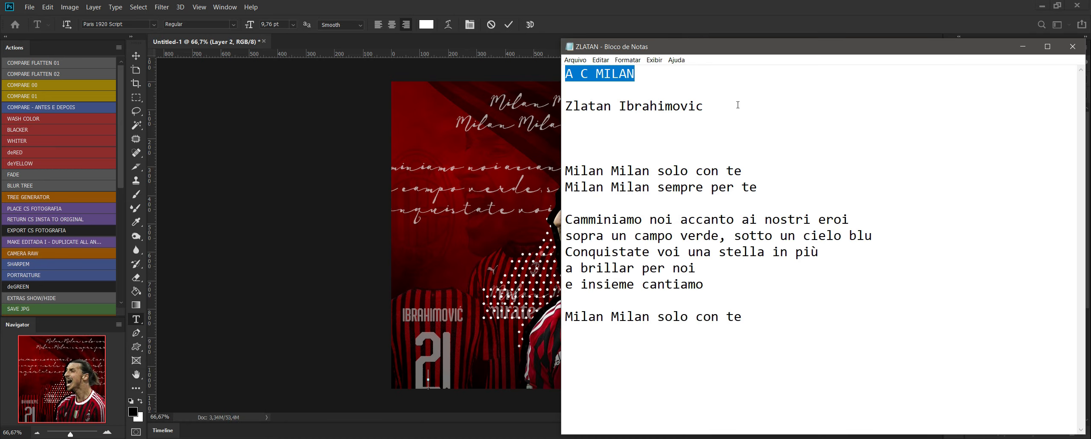
key(alt+Tab)
key(ctrl+v)
Set the A C MILAN text's font to Barlow and move it fully inside the flyer's lower-left corner.
click(154, 24)
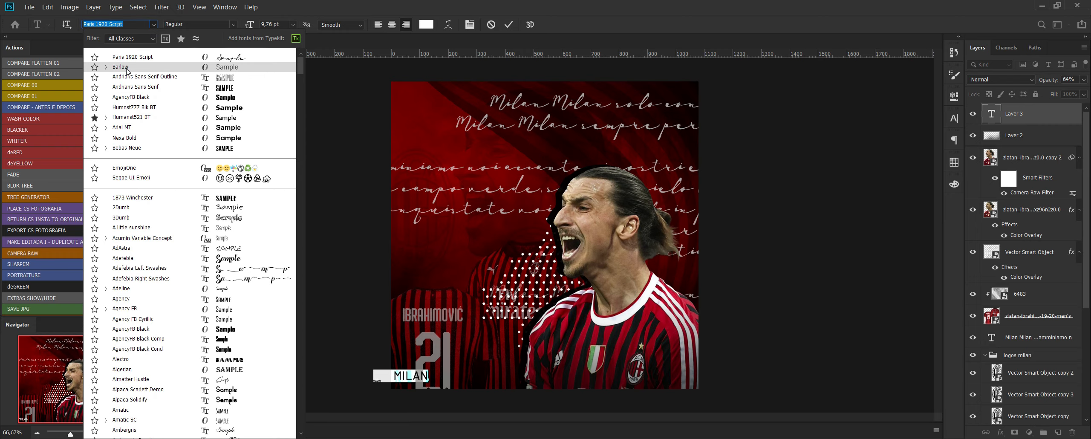
click(124, 68)
click(134, 59)
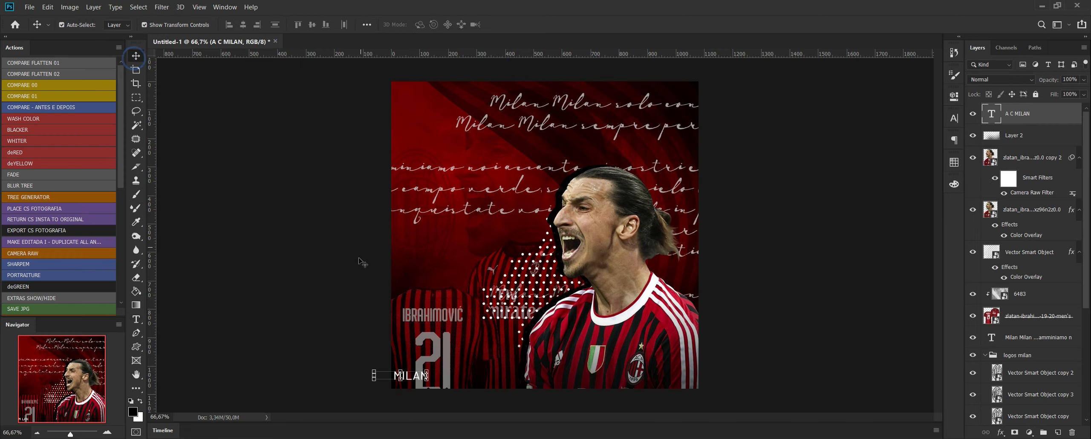
drag(415, 379, 439, 383)
Change the A C MILAN text to the Thin style, scale it to about 118%, and nudge its position.
click(137, 319)
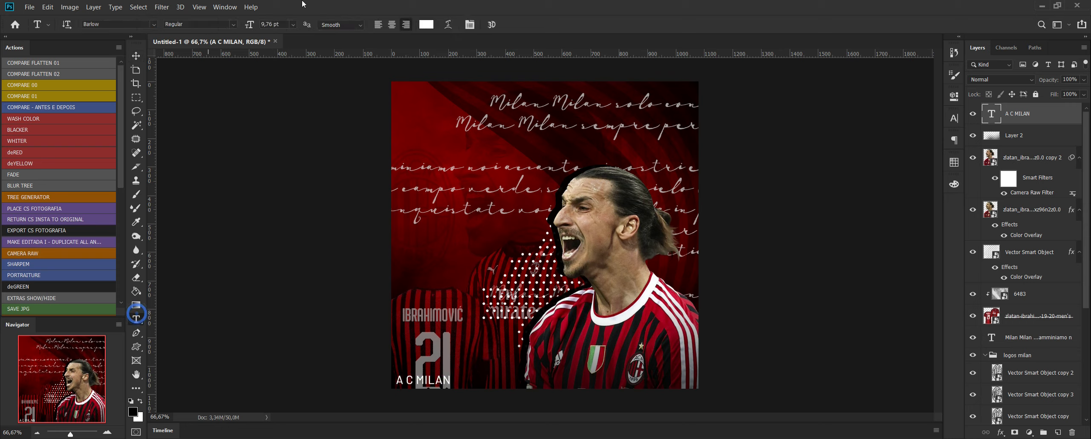
click(226, 24)
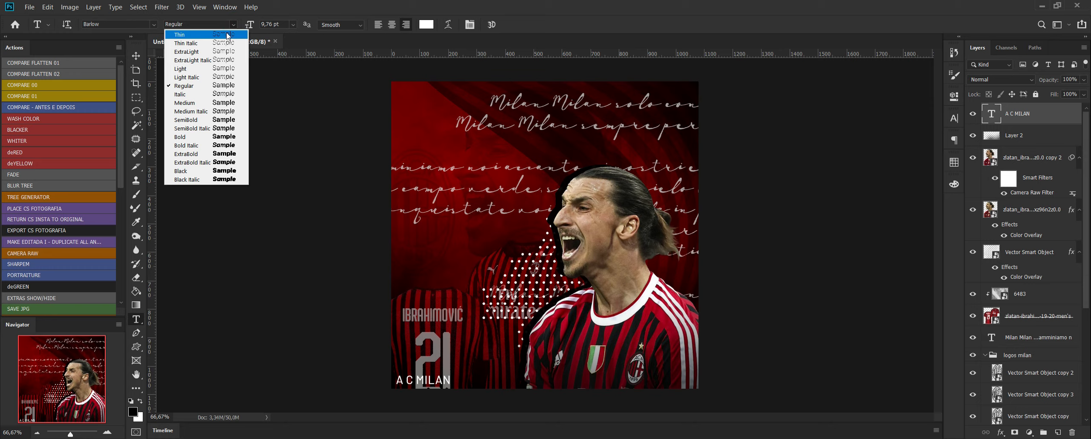
click(228, 35)
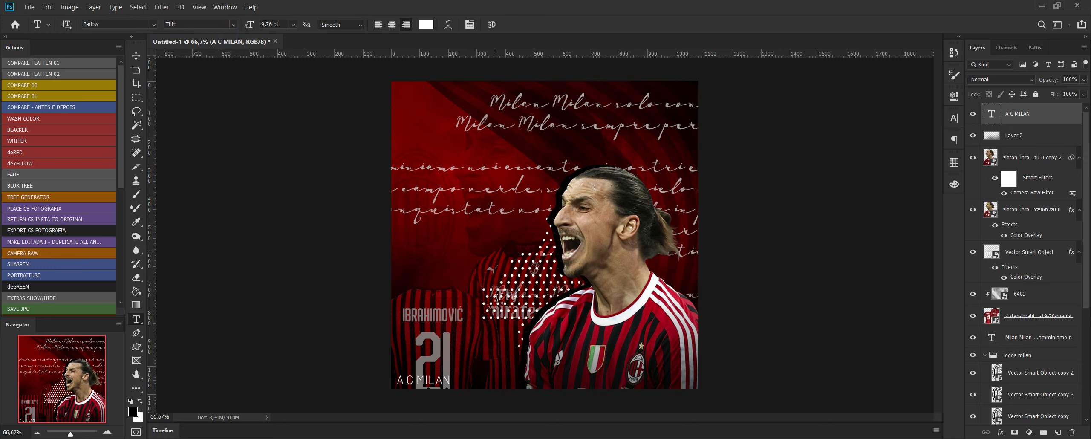
click(136, 55)
drag(451, 377, 460, 372)
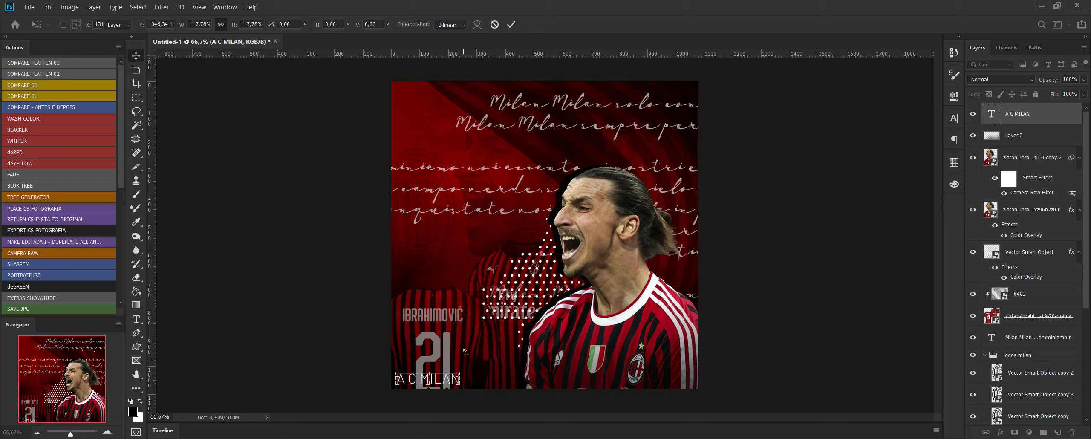
key(Return)
click(504, 403)
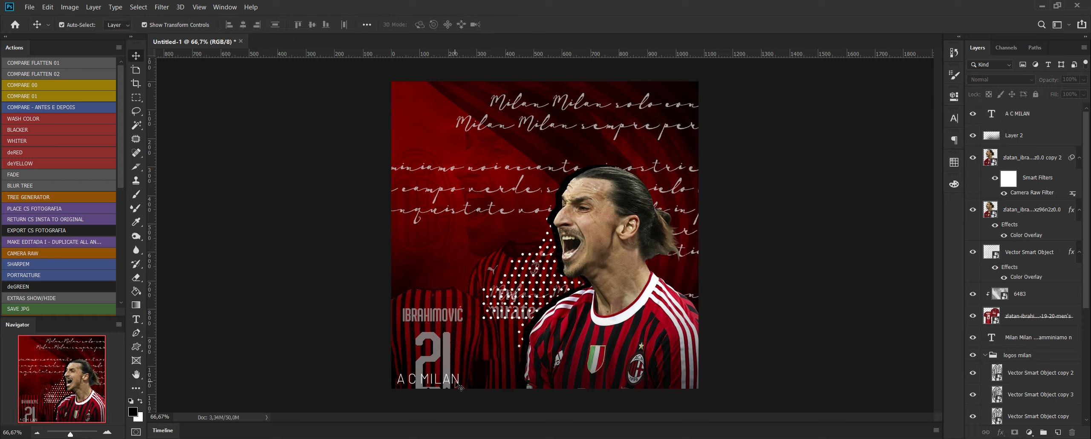
drag(455, 381, 454, 383)
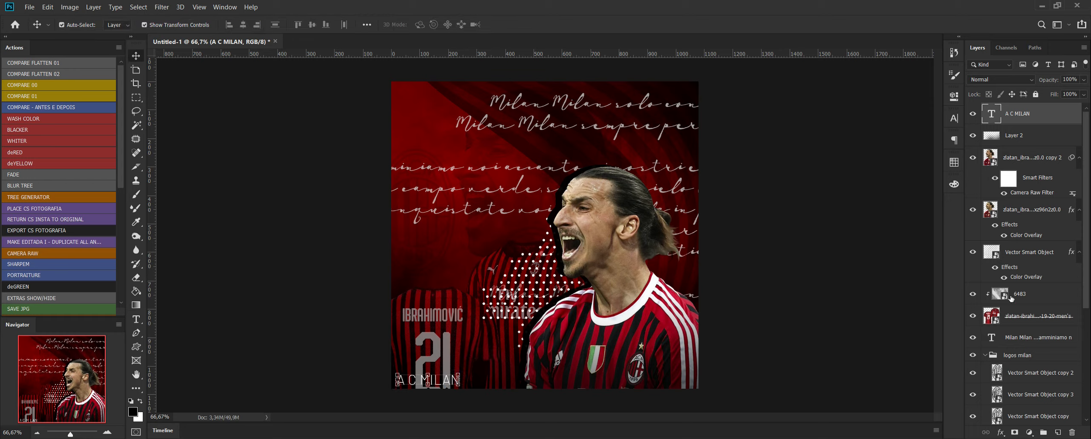
Add linear black-to-transparent gradients to Layer 1 above the red background and undo the last one.
scroll(1015, 369, down, 5)
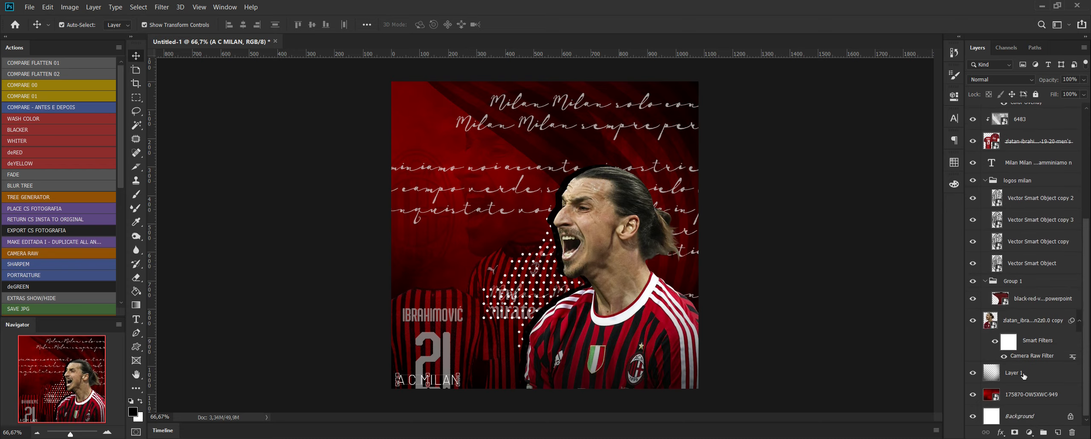
click(1023, 373)
click(136, 309)
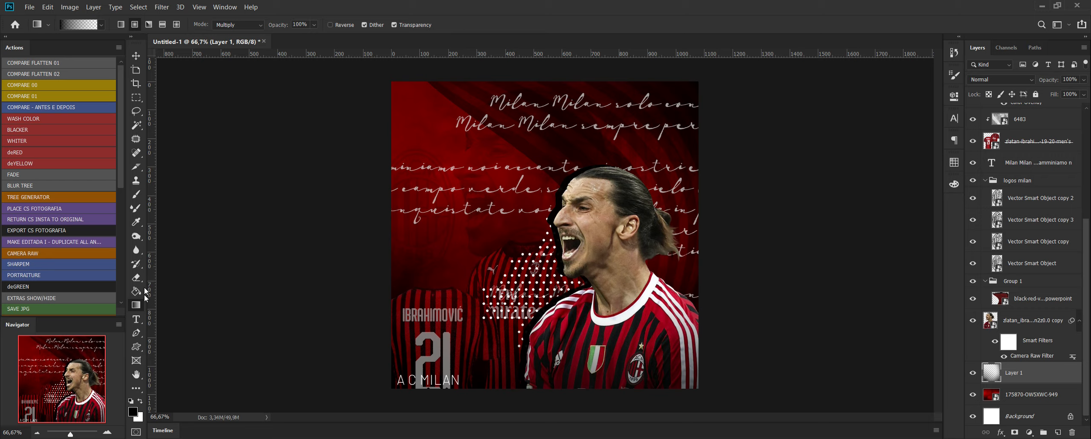
click(122, 25)
click(954, 52)
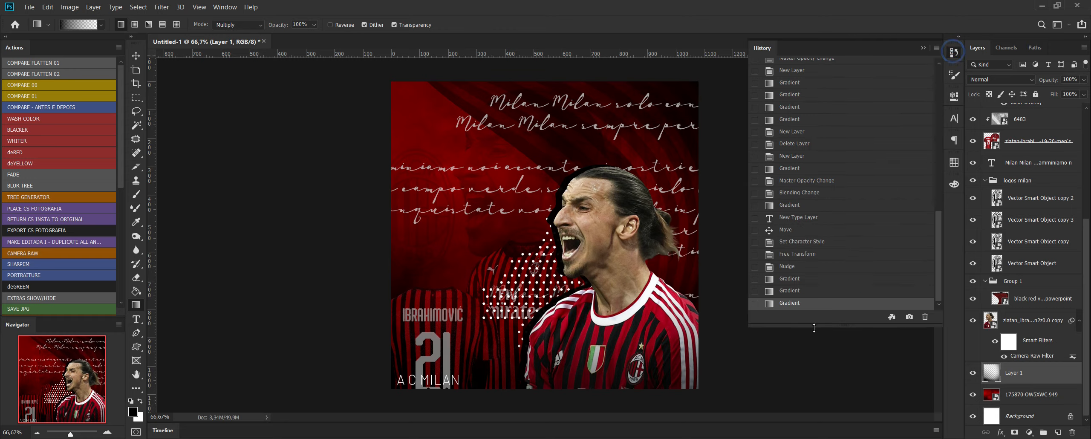
click(795, 290)
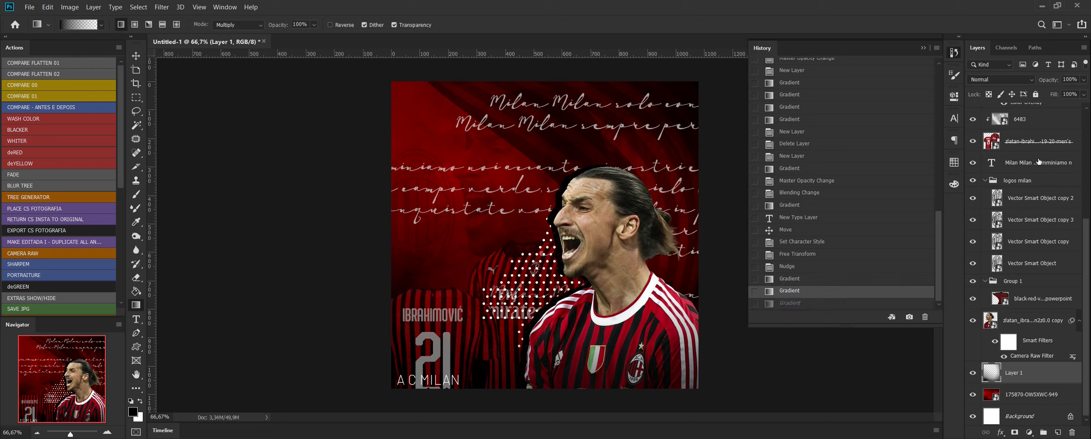
Create a layer directly above the jersey layer and fade the jerseys' lower part with a linear black-to-transparent gradient, redoing it shorter.
click(1074, 138)
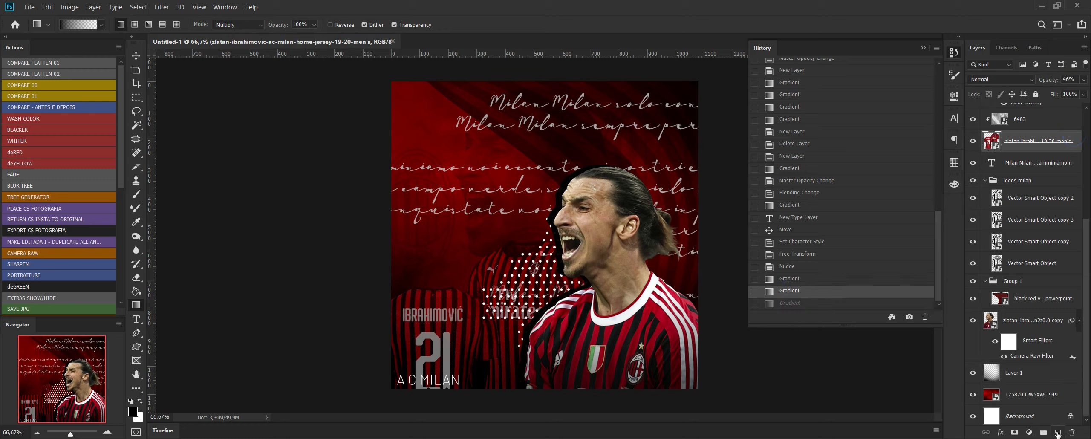
click(1058, 432)
drag(441, 410, 471, 316)
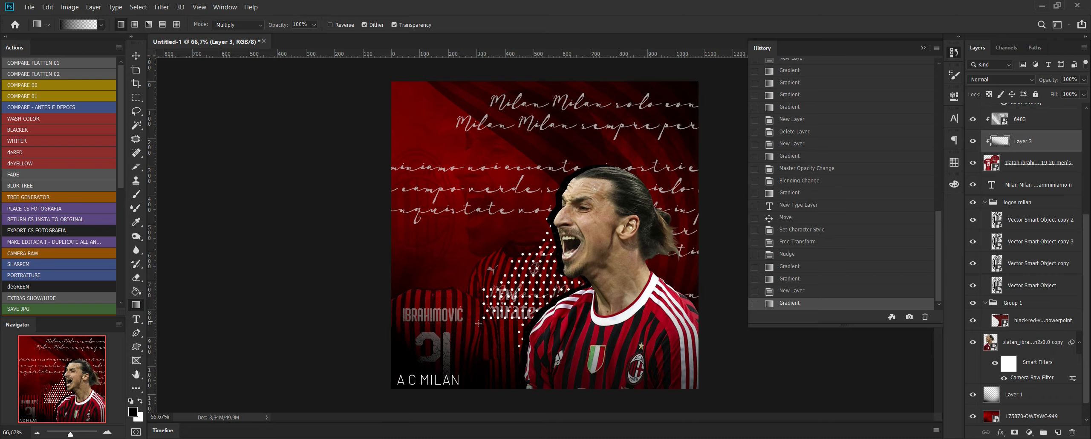
click(845, 292)
drag(484, 410, 485, 324)
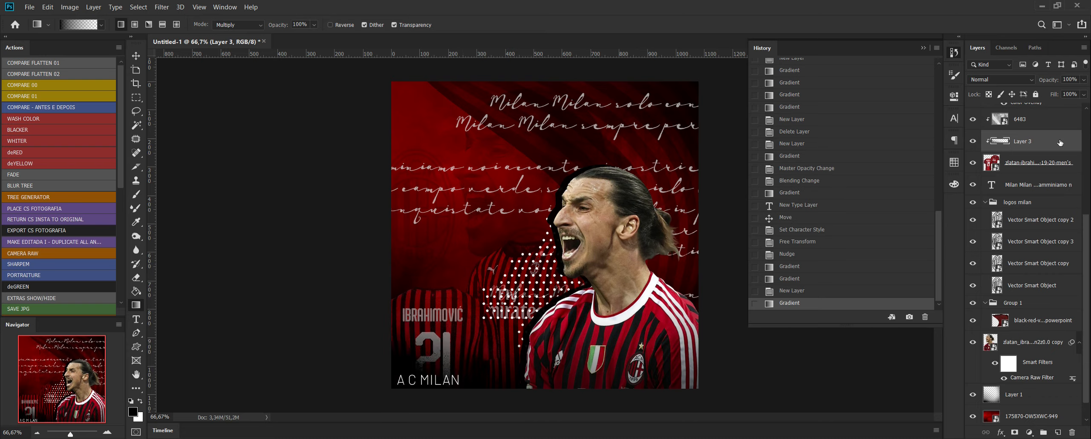
Lower the jersey gradient layer's opacity to 22%.
click(1084, 79)
click(1049, 92)
drag(1038, 94, 1047, 93)
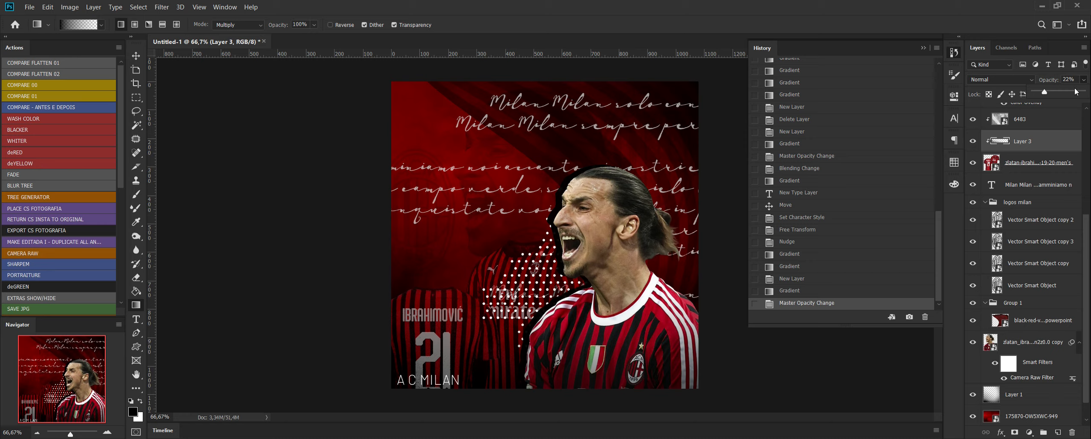
Reduce the A C MILAN text slightly and nudge it into place in the flyer's lower-left corner.
click(136, 59)
click(247, 265)
mouse_move(449, 382)
mouse_down()
mouse_move(458, 377)
mouse_move(450, 378)
mouse_up()
key(Return)
key(Up)
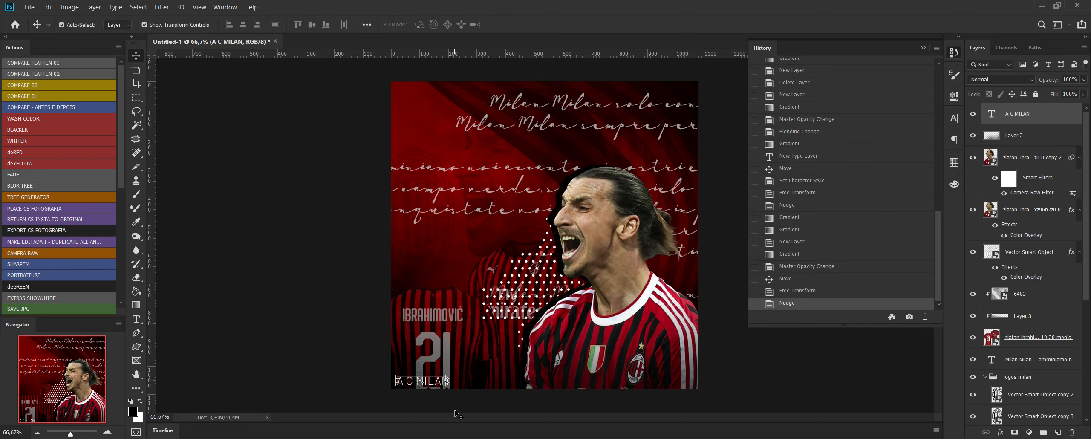
click(445, 398)
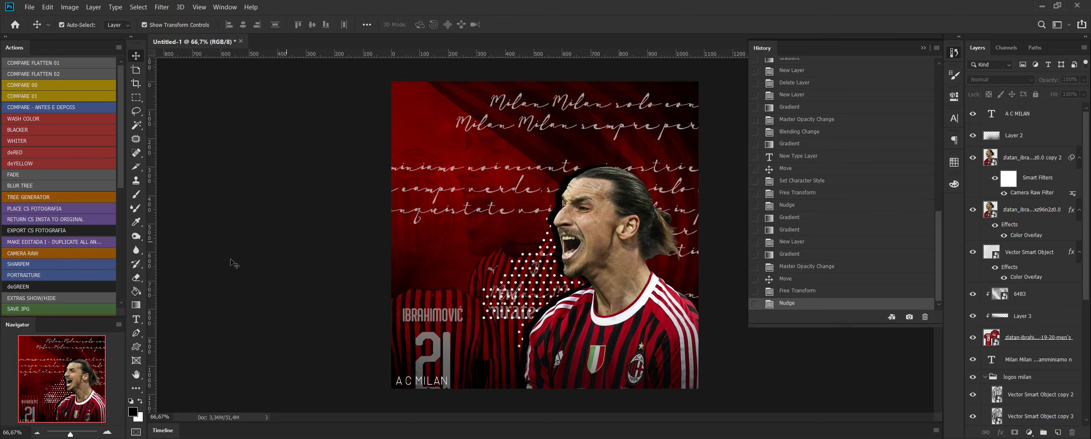
click(142, 318)
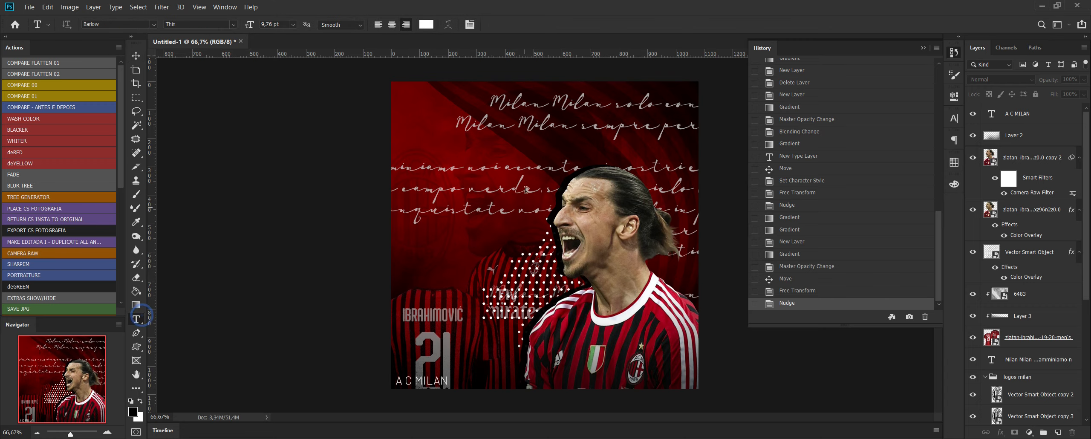
click(526, 190)
key(ctrl+Return)
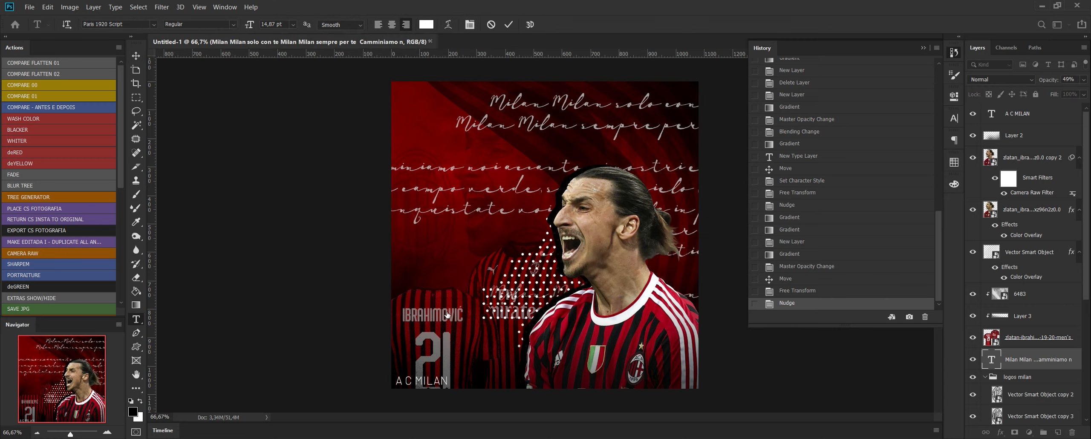
click(464, 253)
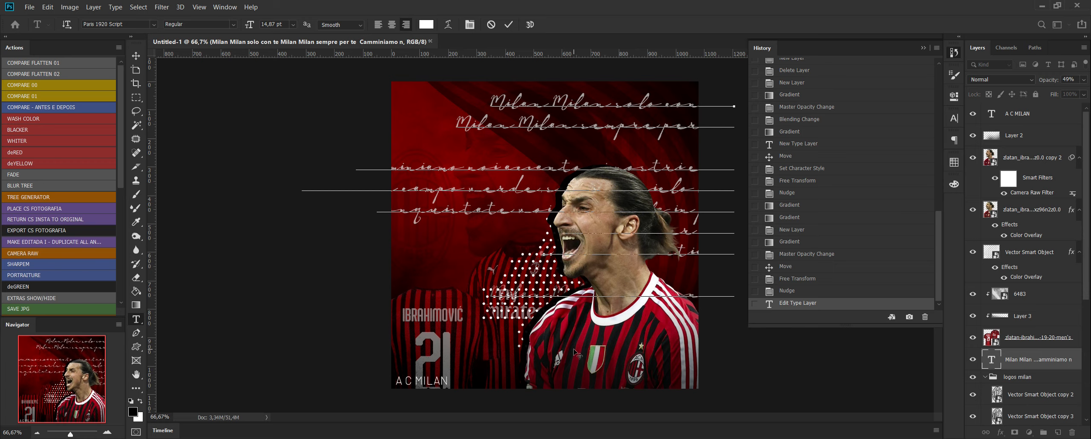
key(ctrl+Return)
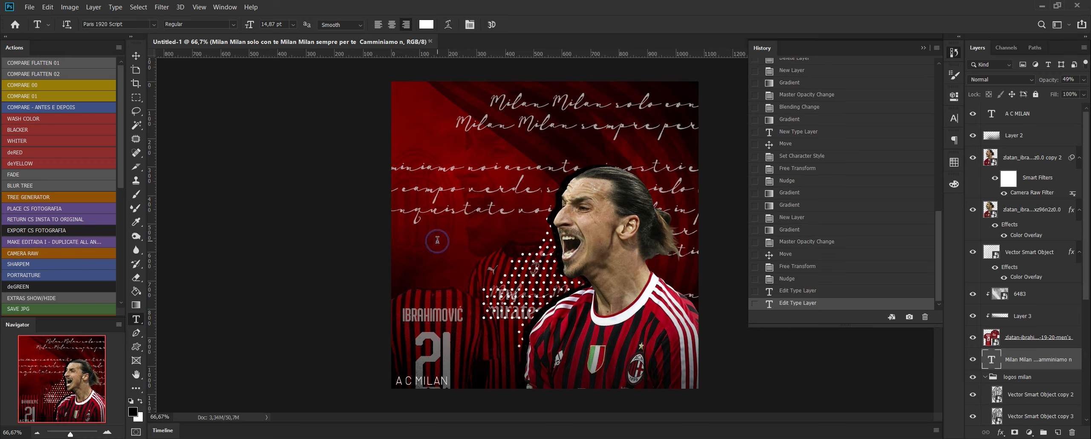
click(438, 243)
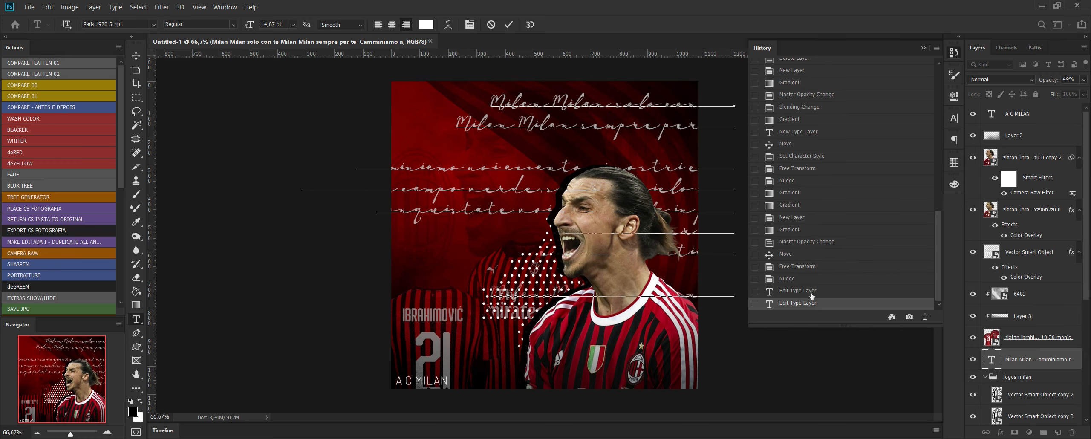
key(ctrl+h)
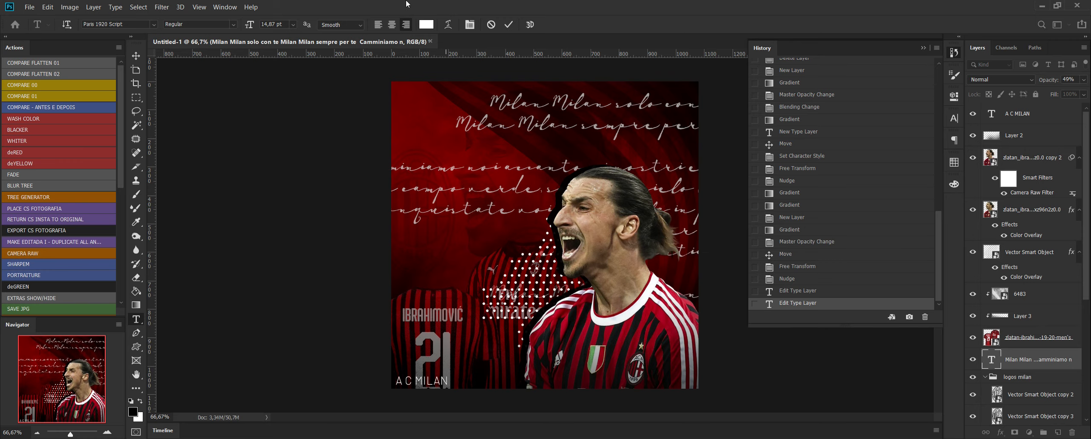
key(ctrl+Return)
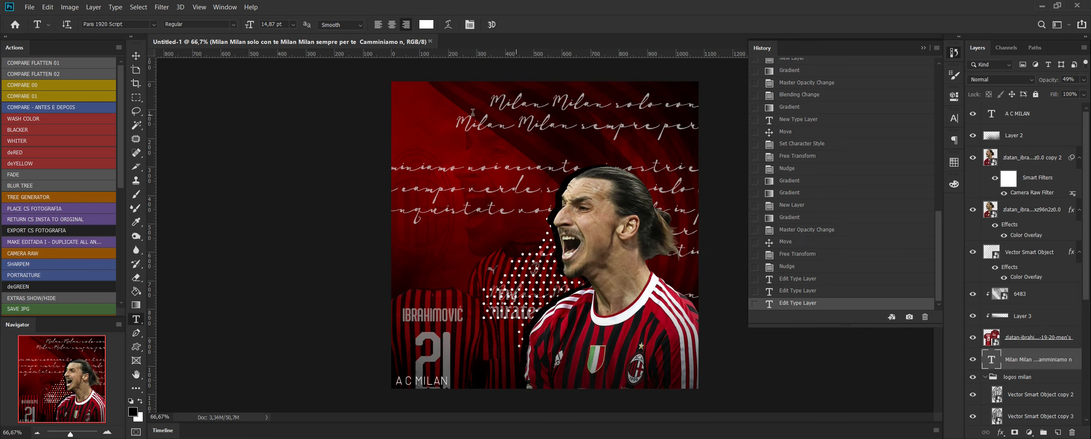
Add the text ZLATAN in the AgencyFB Black font near the flyer's upper-left corner.
click(407, 102)
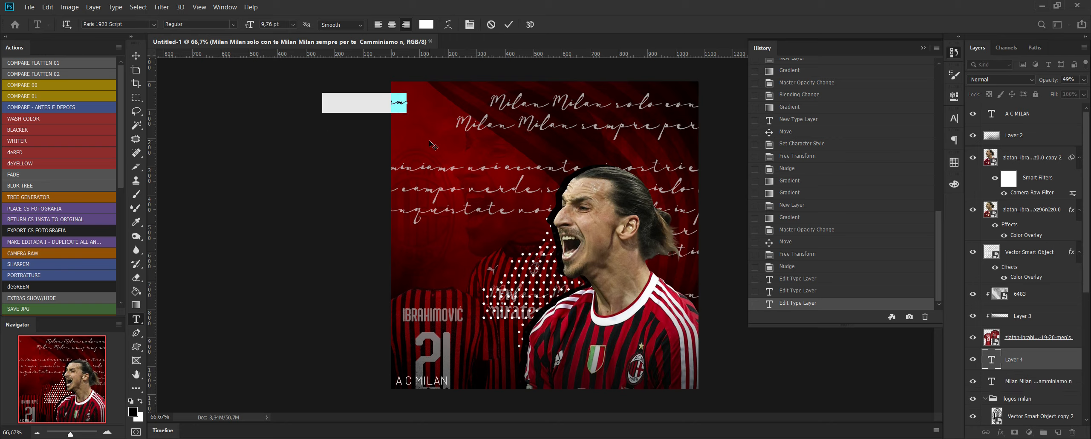
text(ZLATAN)
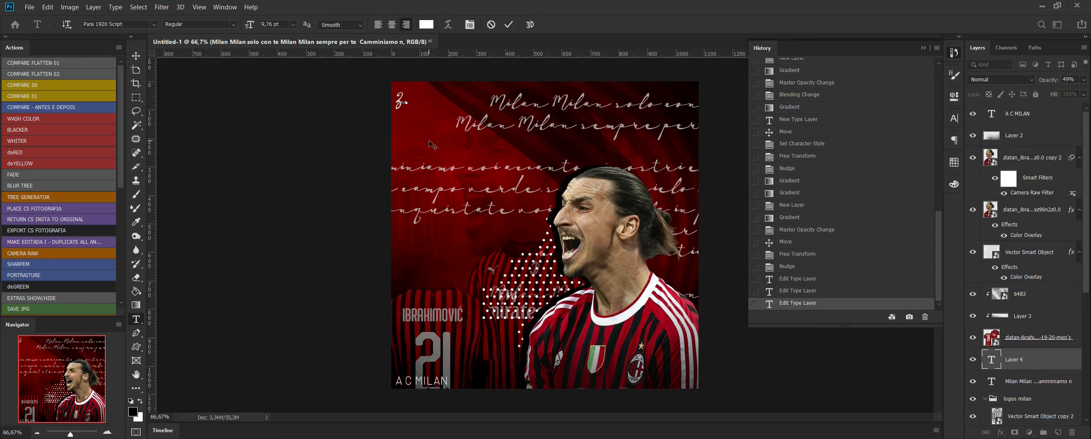
key(ctrl+a)
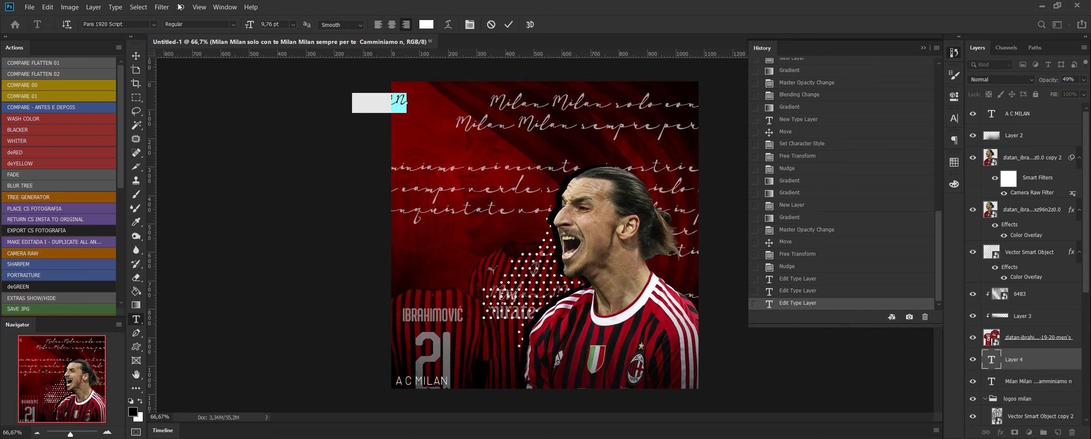
click(155, 24)
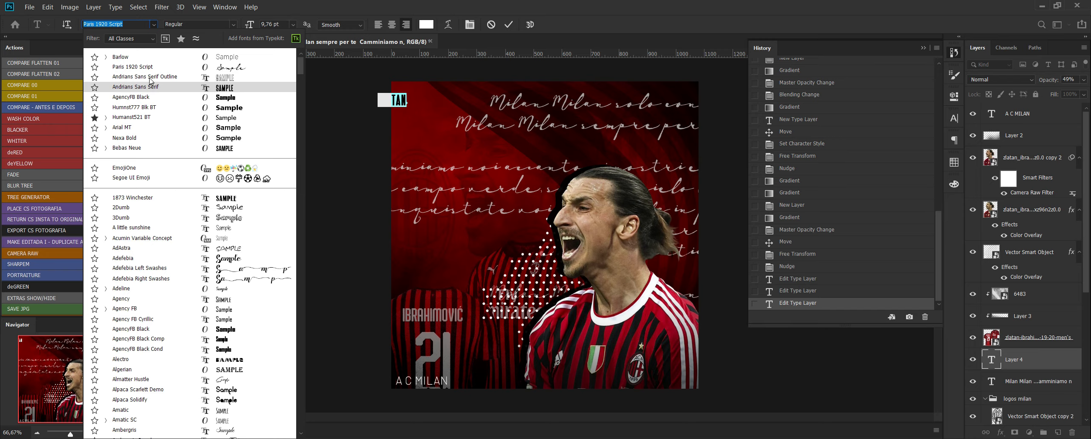
click(148, 98)
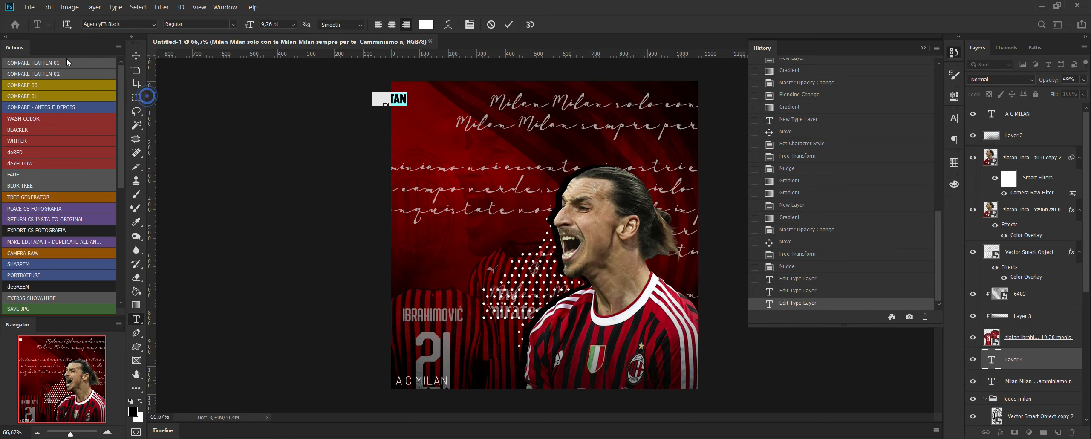
Enlarge the ZLATAN text to span about half the flyer's width and nudge it slightly right.
click(136, 56)
drag(406, 102, 542, 127)
key(Return)
key(Right)
key(Right)
key(Right)
key(Right)
key(Right)
key(Right)
key(Right)
key(Right)
key(Right)
key(Right)
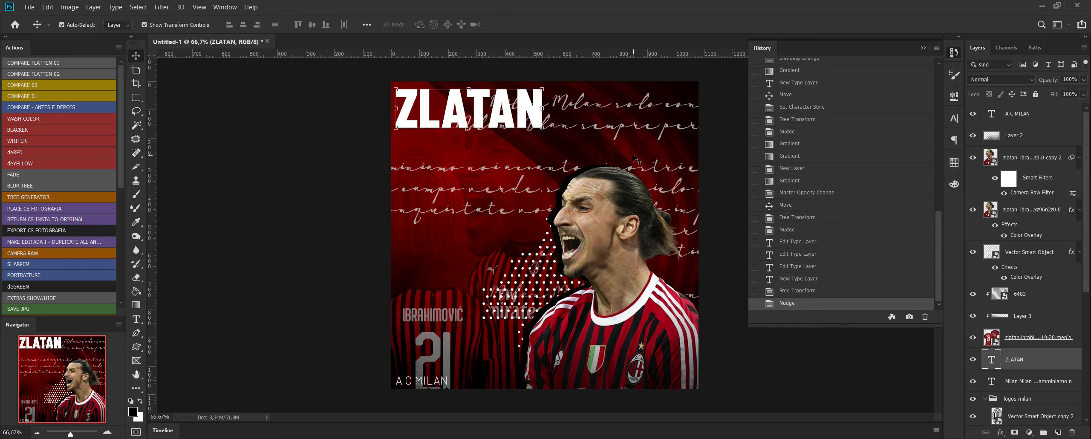
Select both Zlatan player layers and scale them up together proportionally, keeping them at the flyer's right side.
click(613, 204)
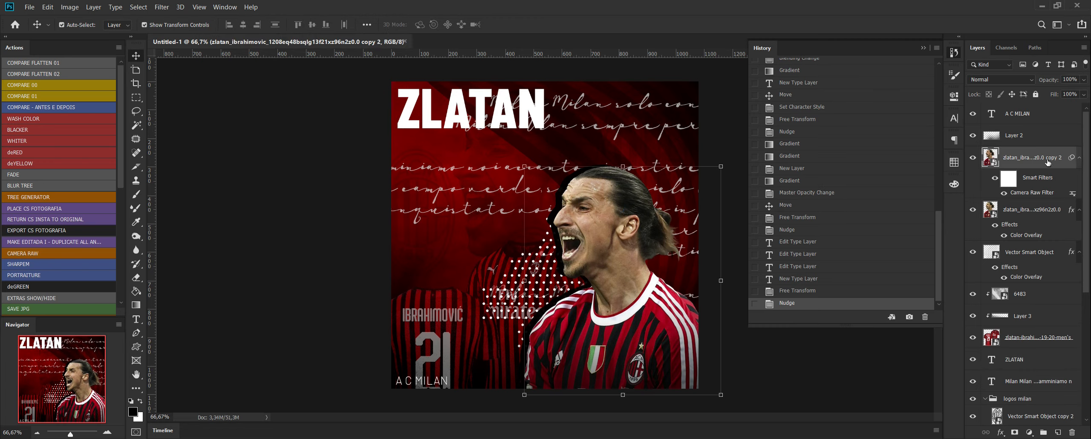
shift+click(1048, 213)
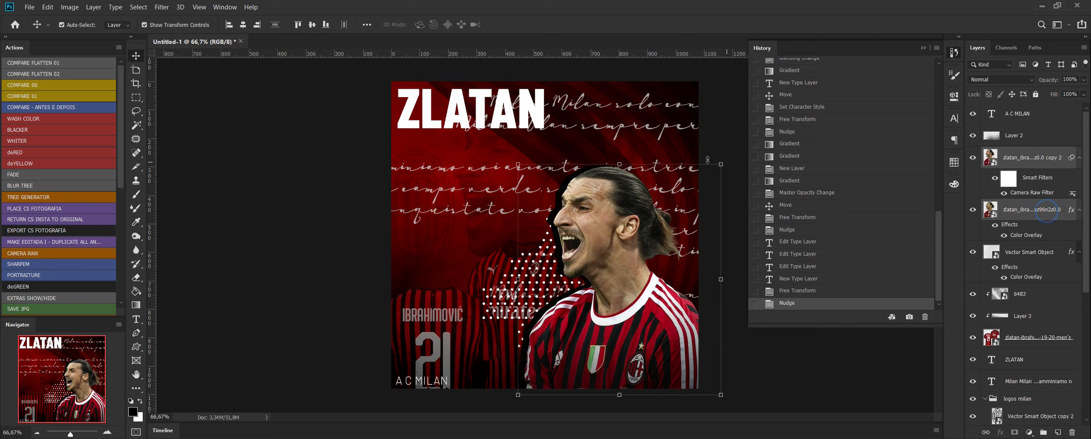
key(ctrl+t)
click(454, 183)
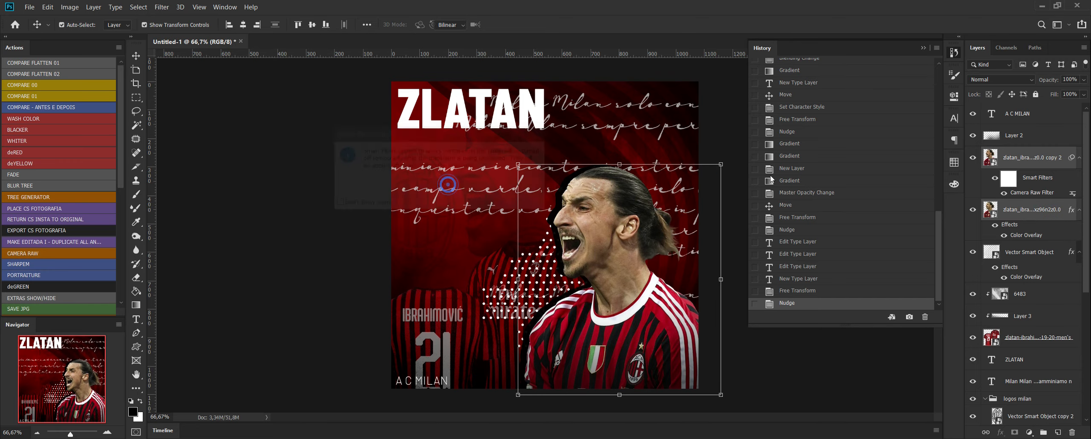
drag(721, 164, 765, 136)
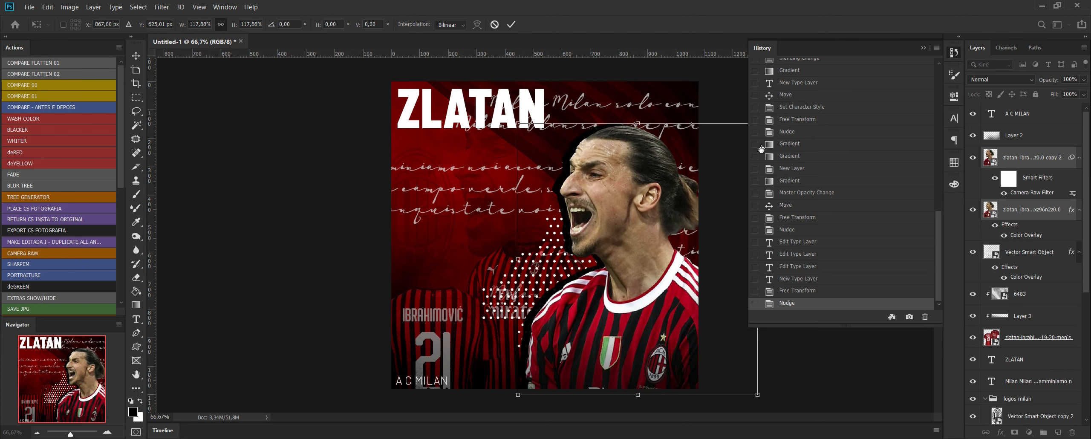
drag(672, 282, 668, 285)
key(Return)
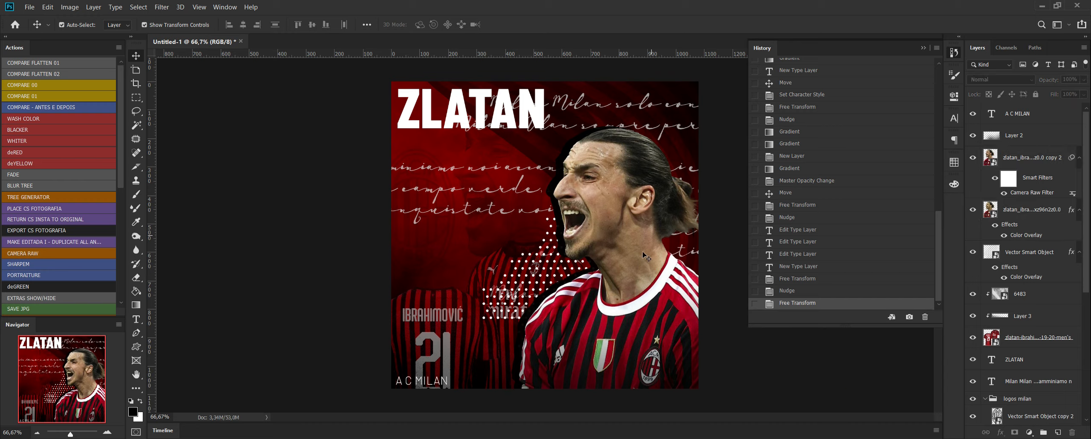
Copy the word Ibrahimovic from the ZLATAN note in Notepad and return to the flyer in Photoshop.
click(544, 123)
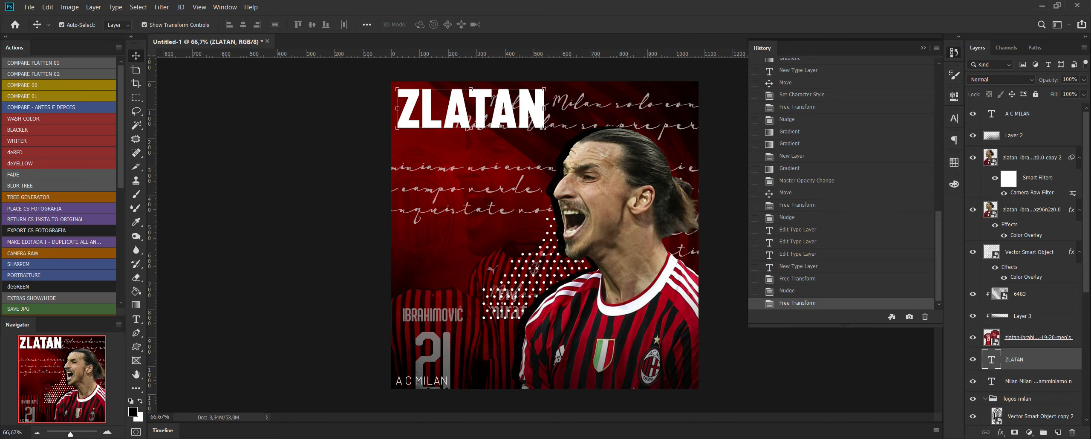
click(135, 380)
drag(744, 110, 626, 107)
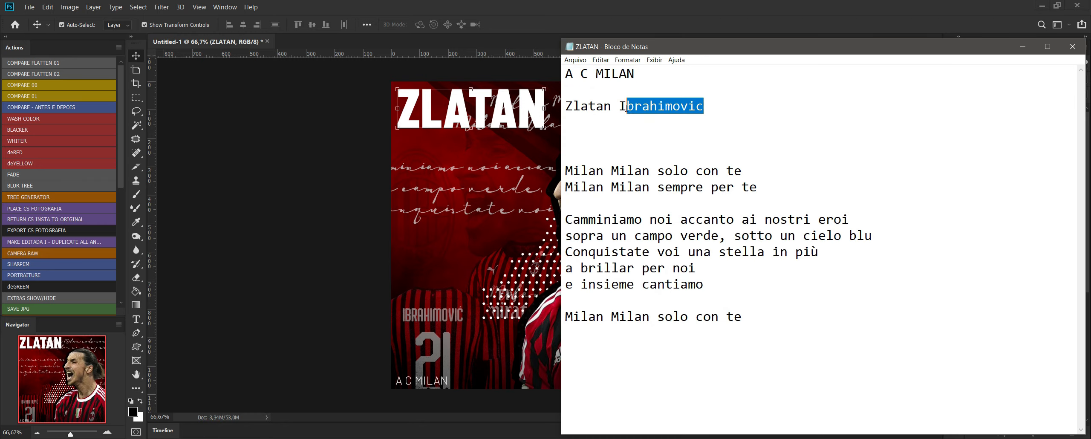
right_click(638, 105)
click(674, 136)
click(342, 145)
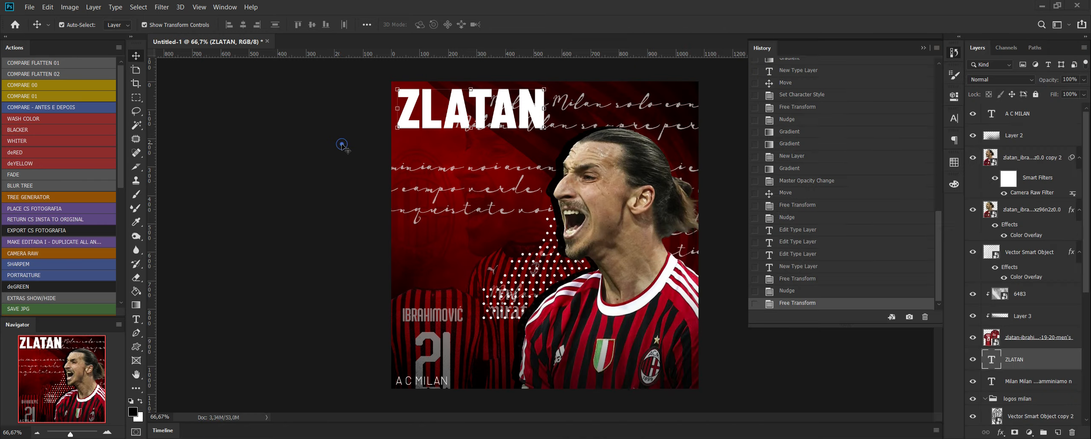
Paste Ibrahimovic as a new text layer below ZLATAN and set its font to Andrians Sans Serif Outline.
click(137, 318)
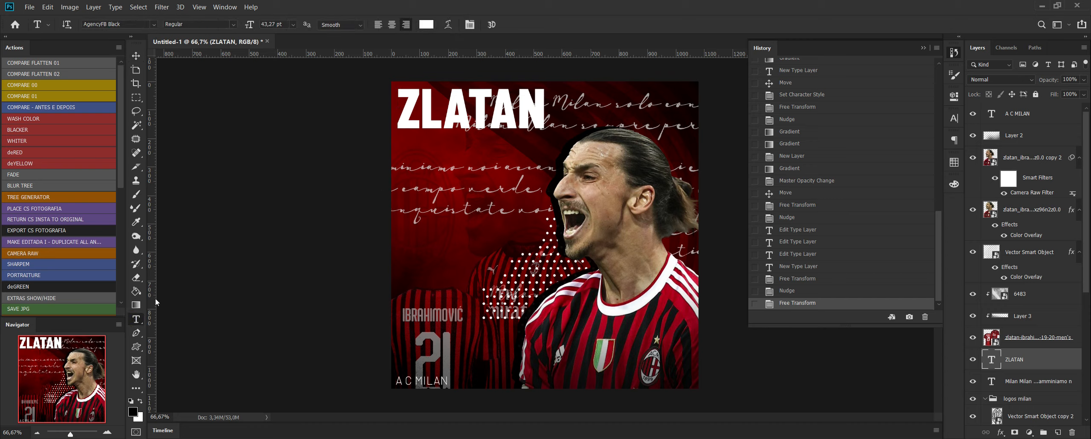
click(439, 146)
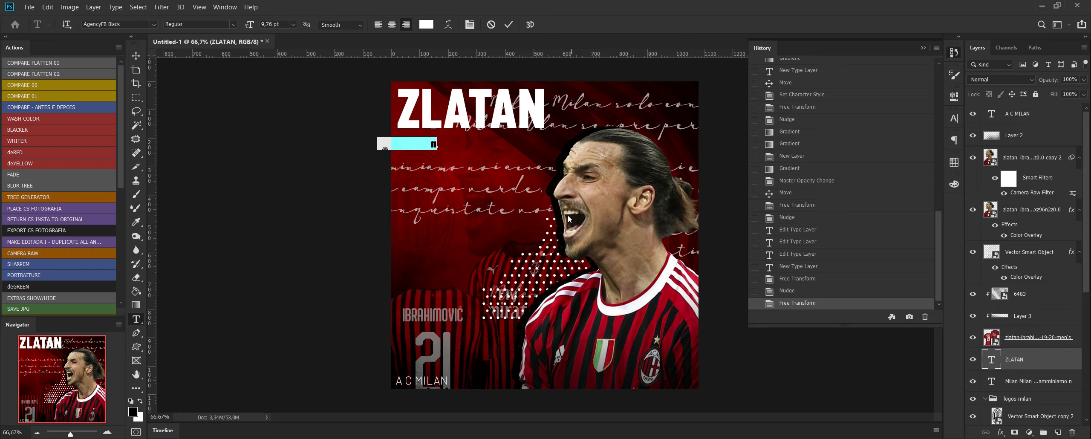
key(ctrl+v)
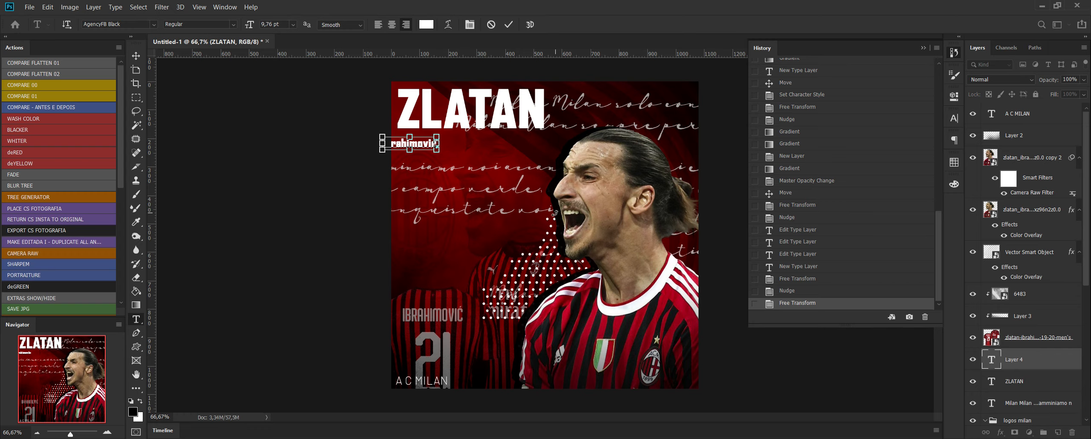
key(ctrl+a)
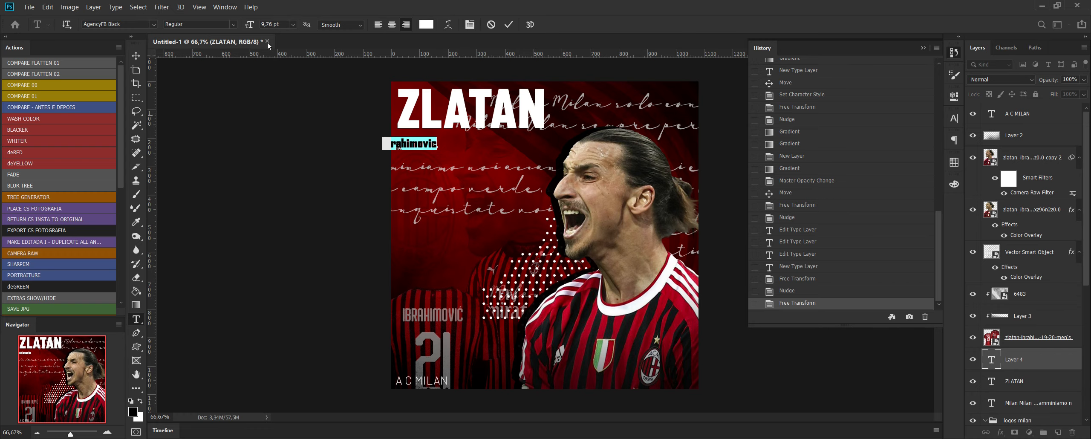
click(154, 25)
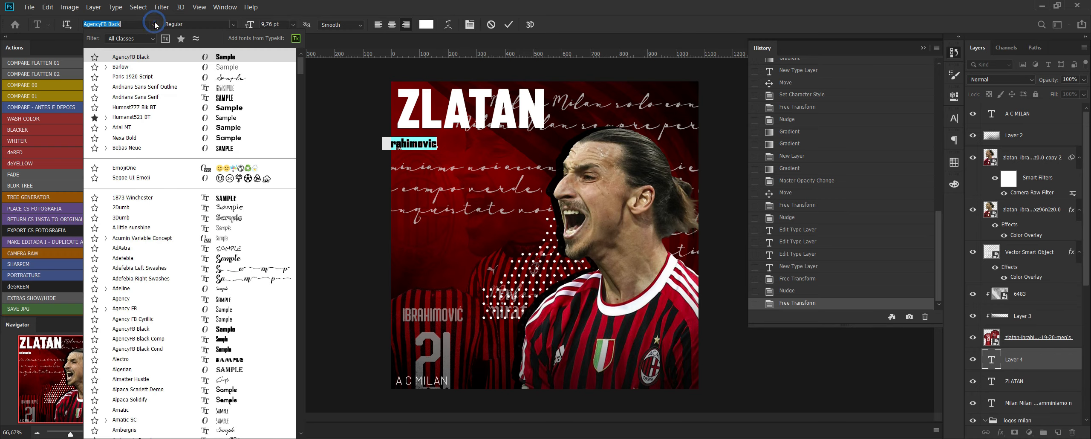
click(235, 88)
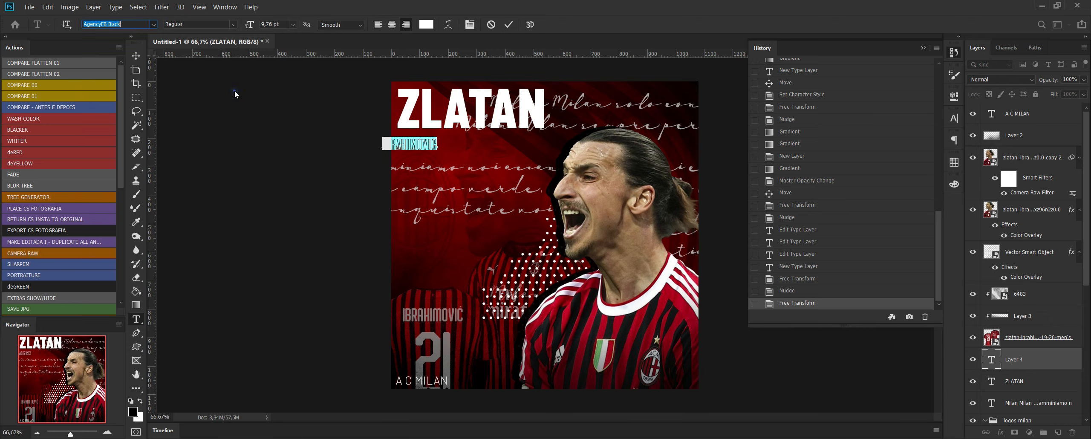
Scale the Ibrahimovic text to about 289% directly beneath ZLATAN and set its color to black 000000.
click(135, 56)
drag(437, 151, 547, 161)
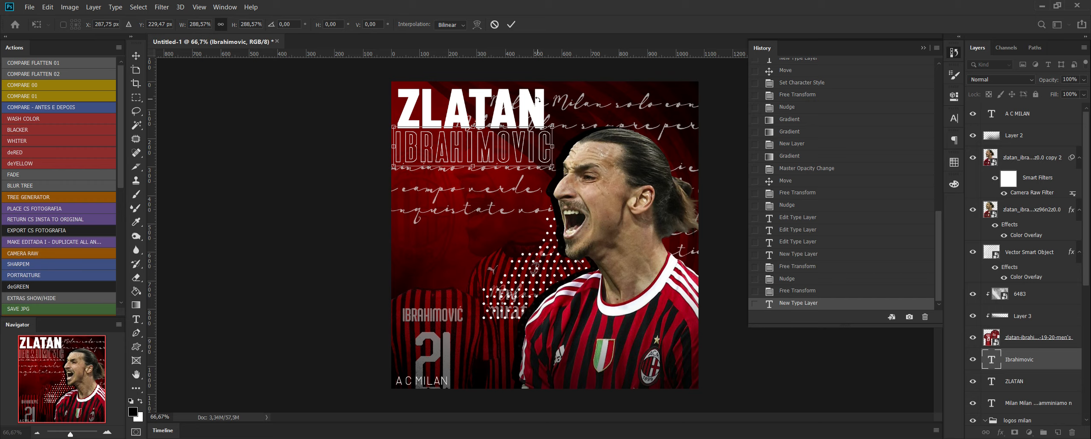
key(Return)
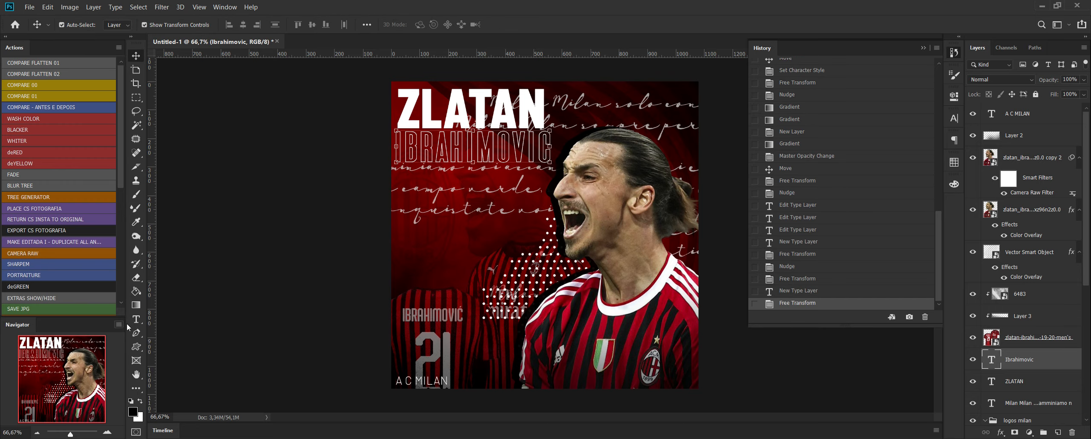
key(t)
click(426, 24)
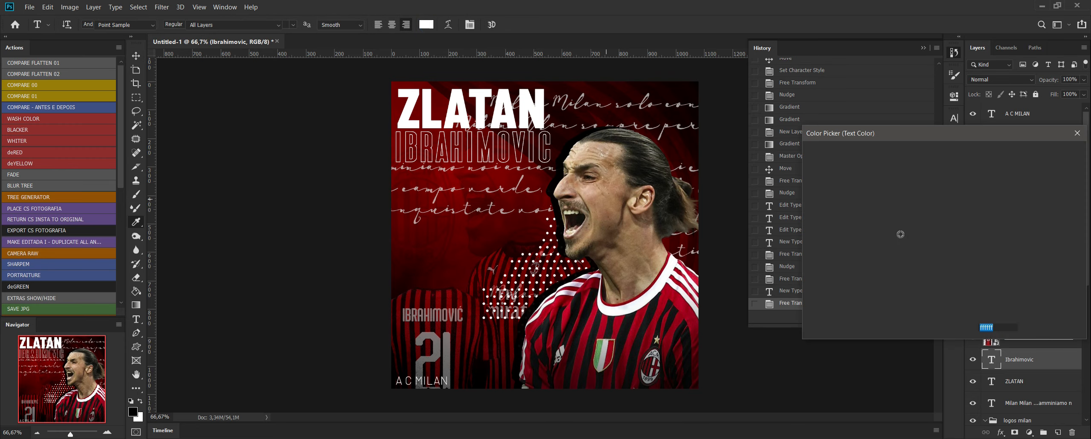
text(000000)
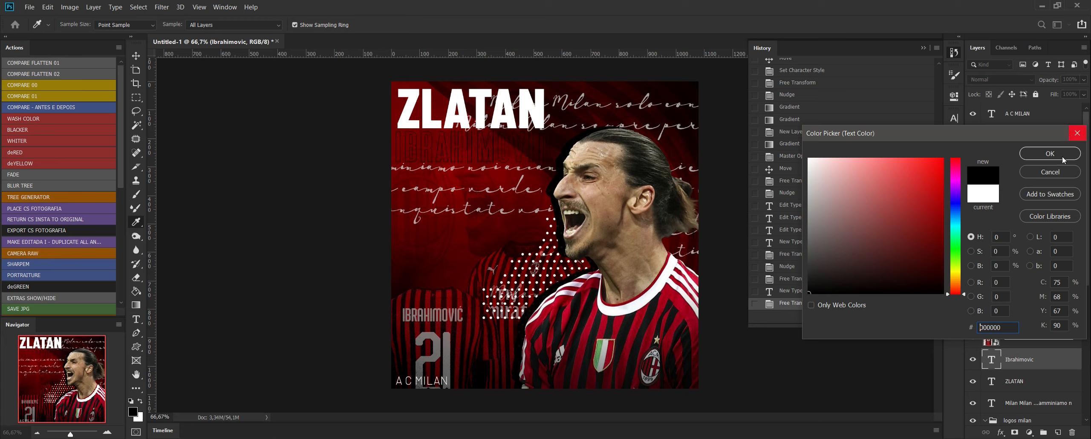
click(1063, 159)
Set the ZLATAN title's font size to 48 pt and move it right and down to fit inside the canvas.
click(522, 108)
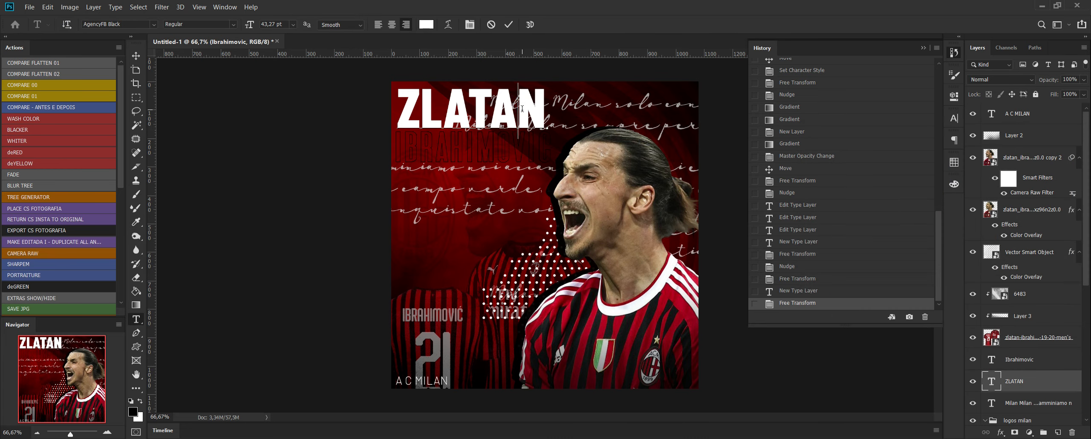
double_click(522, 109)
click(285, 24)
text(44)
key(Return)
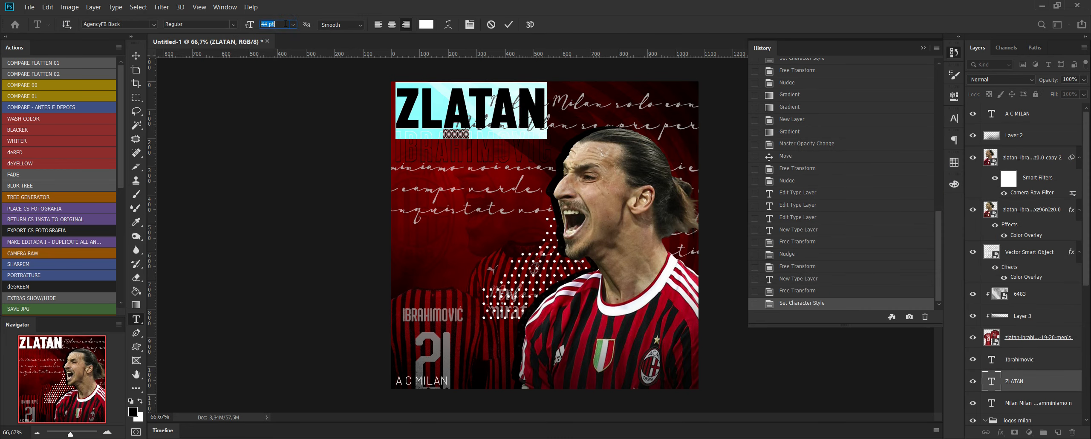
key(Up)
key(Up)
key(Up)
key(Up)
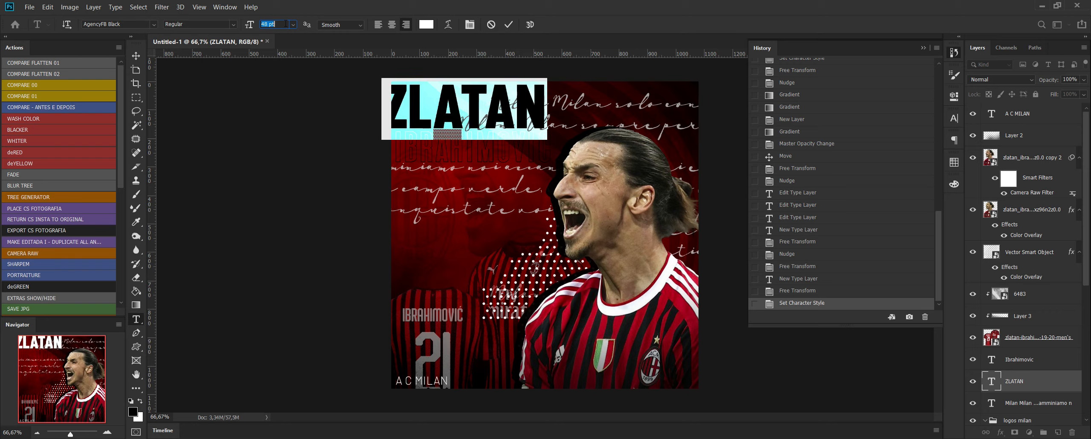
click(137, 56)
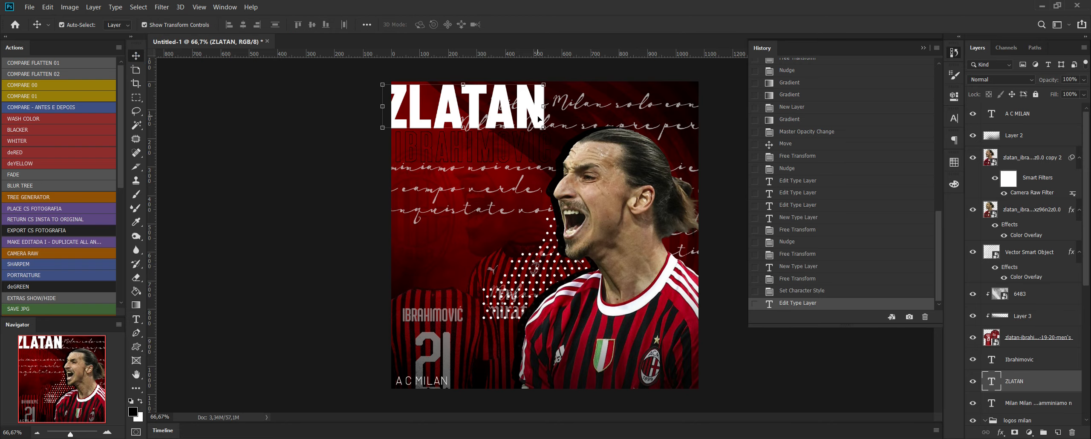
drag(538, 117, 553, 122)
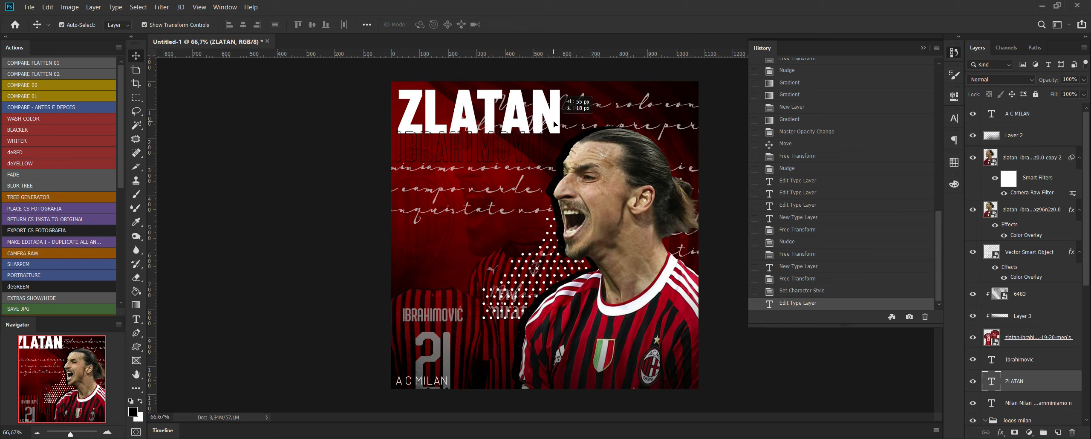
Duplicate the ZLATAN text layer as ZLATAN copy and set the original text's color to black 000000.
right_click(1029, 388)
click(959, 52)
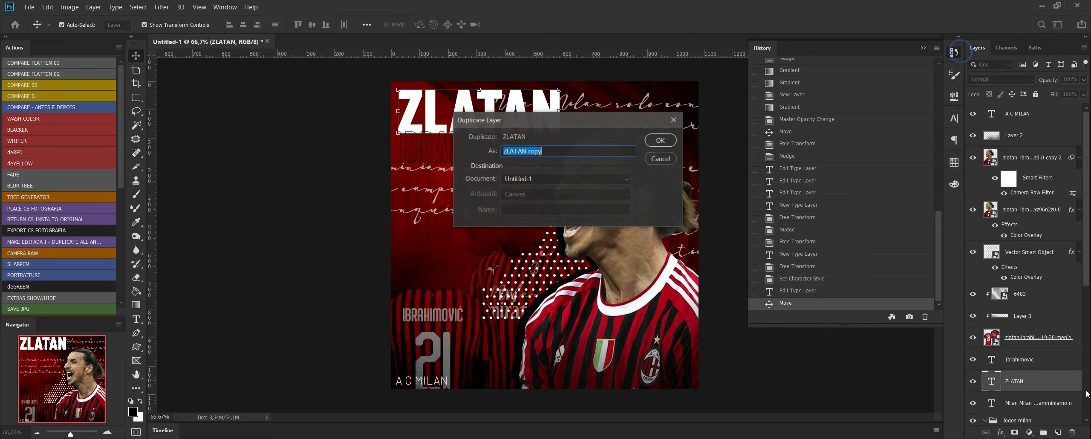
key(Return)
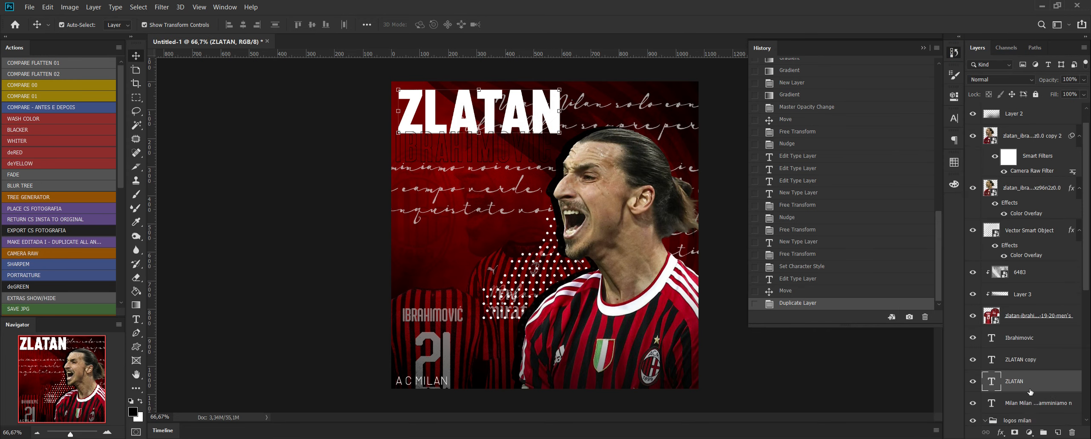
click(136, 319)
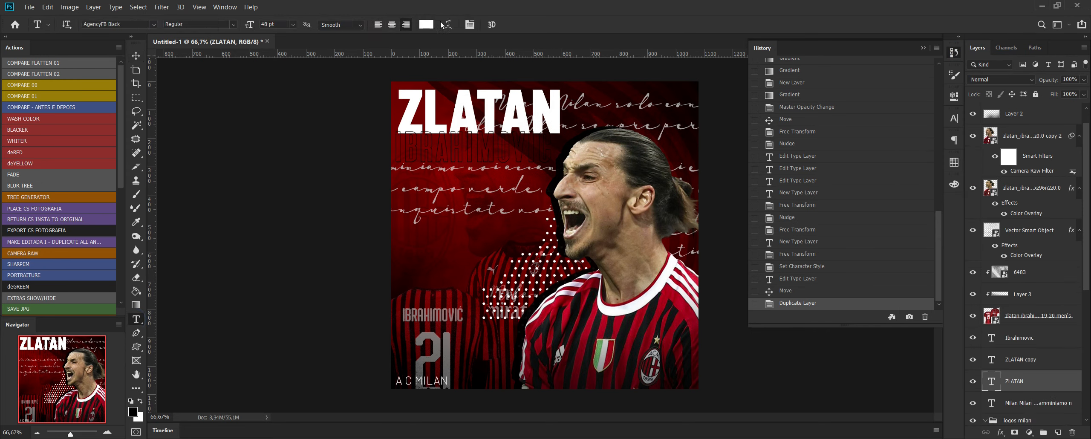
click(426, 24)
text(000000)
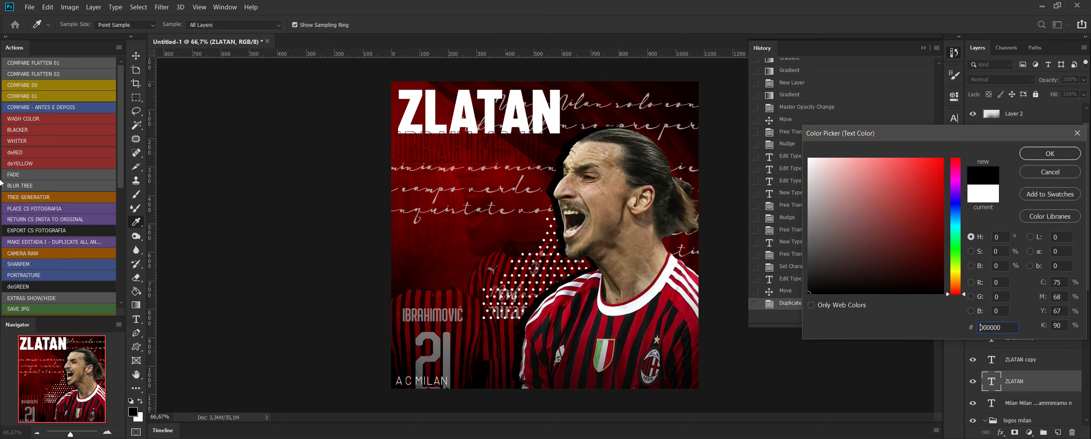
click(1050, 153)
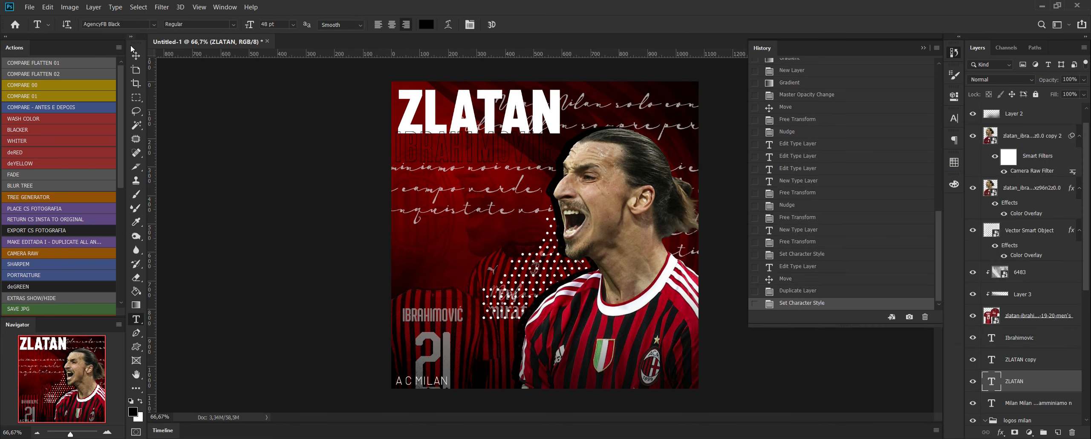
Nudge the black ZLATAN text slightly left to offset it behind the white copy.
click(139, 56)
key(Left)
Nudge the black ZLATAN text further down and left to offset it as a shadow behind the white copy.
key(Left)
key(Left)
key(Left)
key(Left)
key(Left)
key(Left)
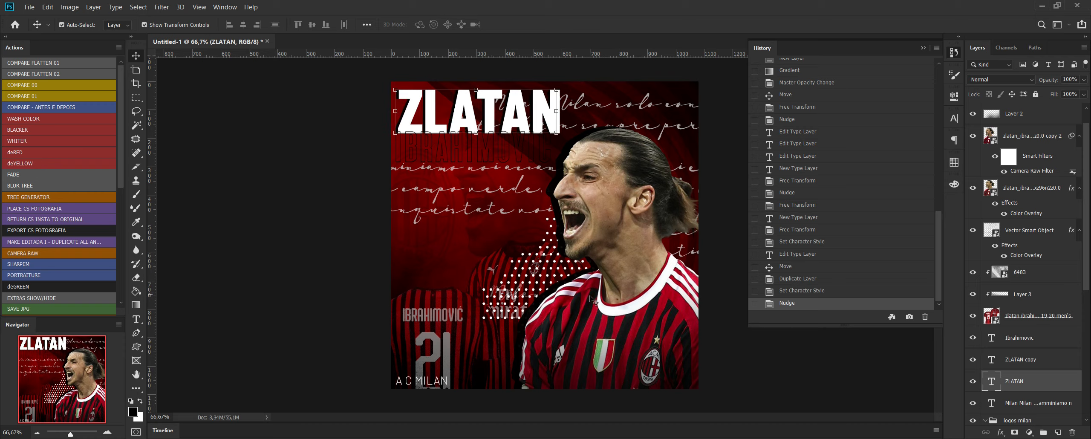
key(Down)
key(Down)
key(Down)
key(Left)
key(Left)
key(Left)
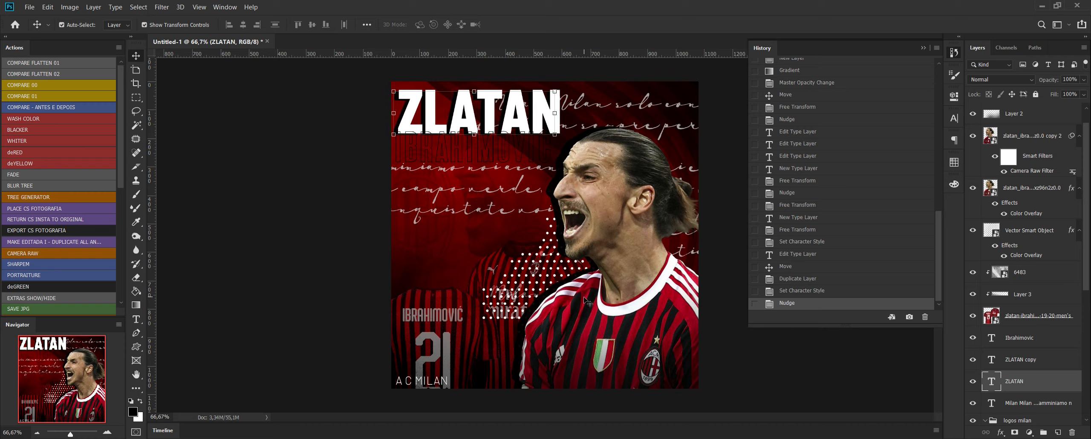
click(771, 383)
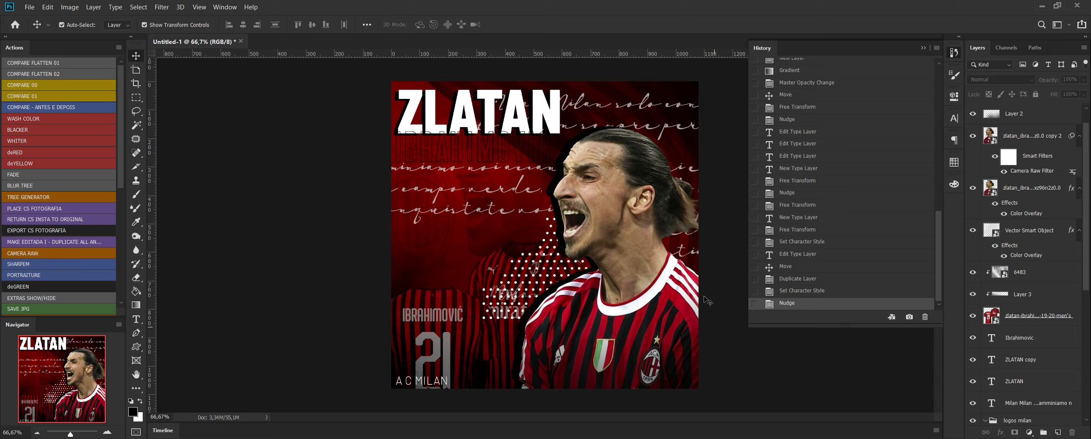
Move the script lyrics text right and slightly down, and set its opacity to 28% with the Normal blend mode.
drag(524, 214, 572, 219)
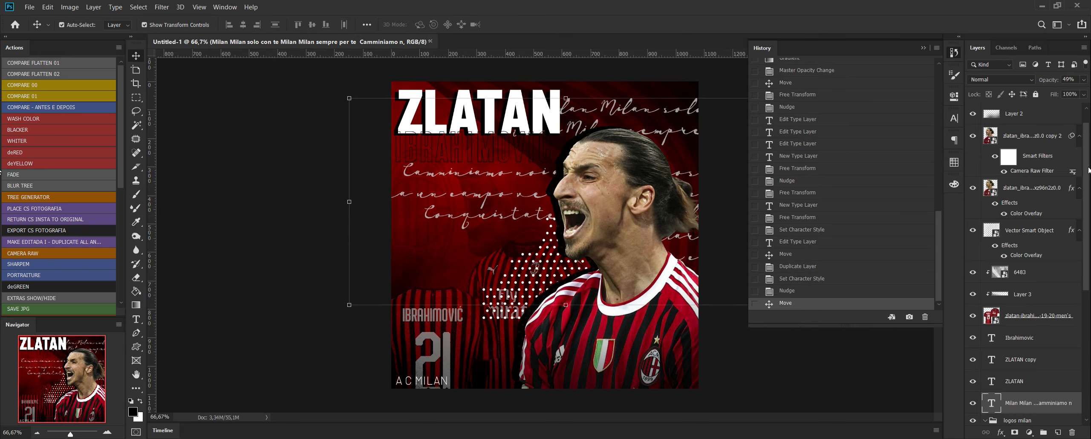
click(1084, 79)
drag(1054, 93, 1048, 94)
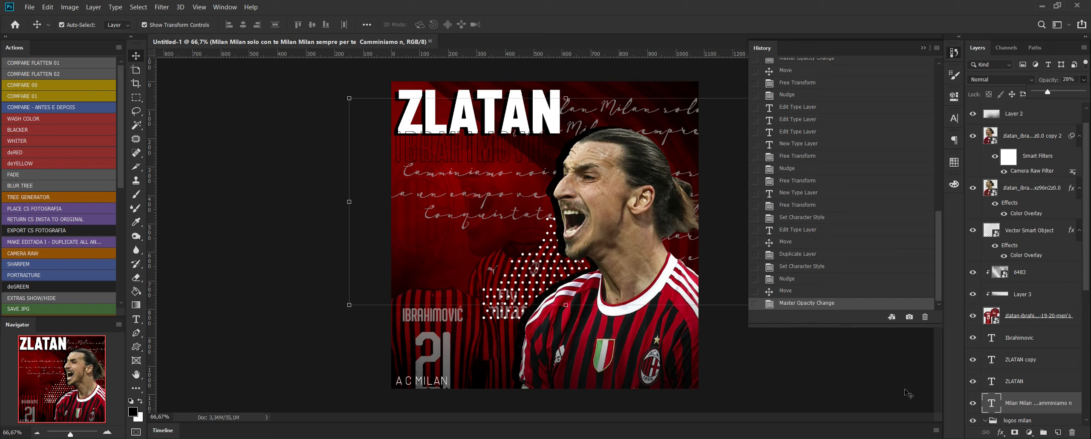
click(1021, 80)
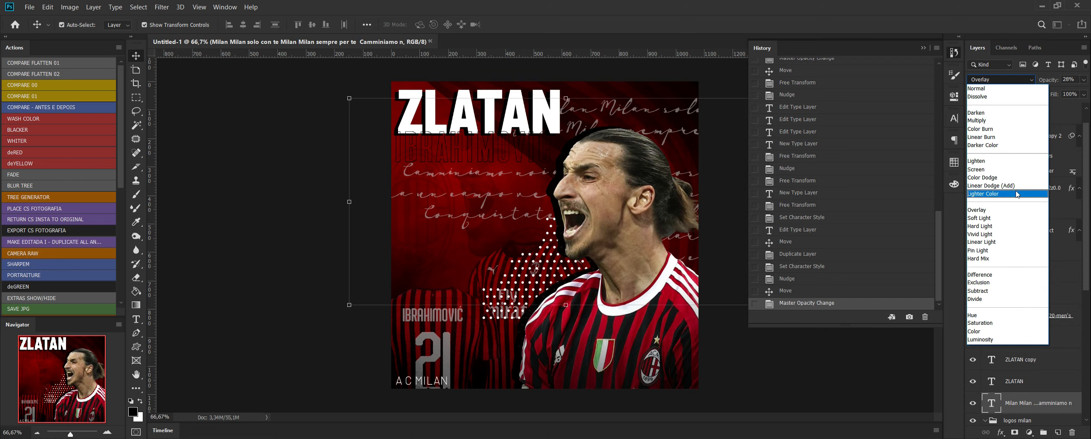
click(1017, 89)
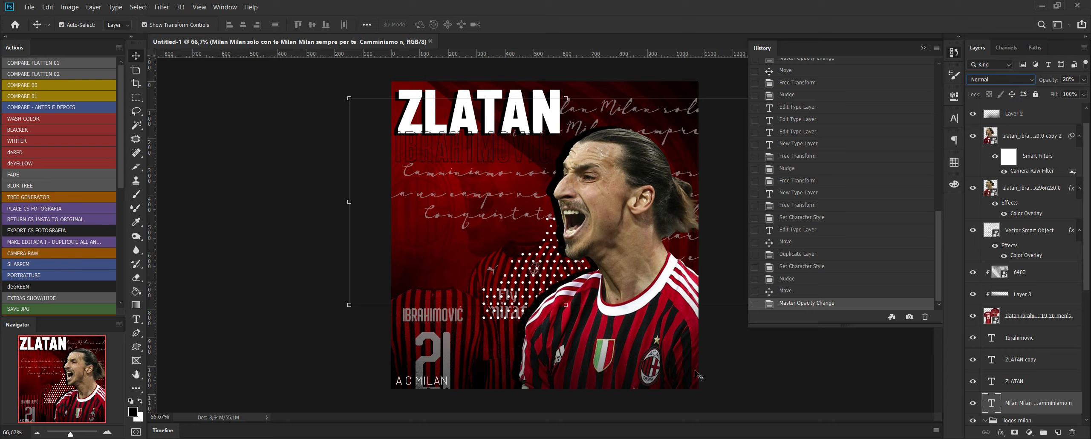
Shift the black Ibrahimovic text slightly to the left beneath the ZLATAN title.
click(849, 394)
click(444, 153)
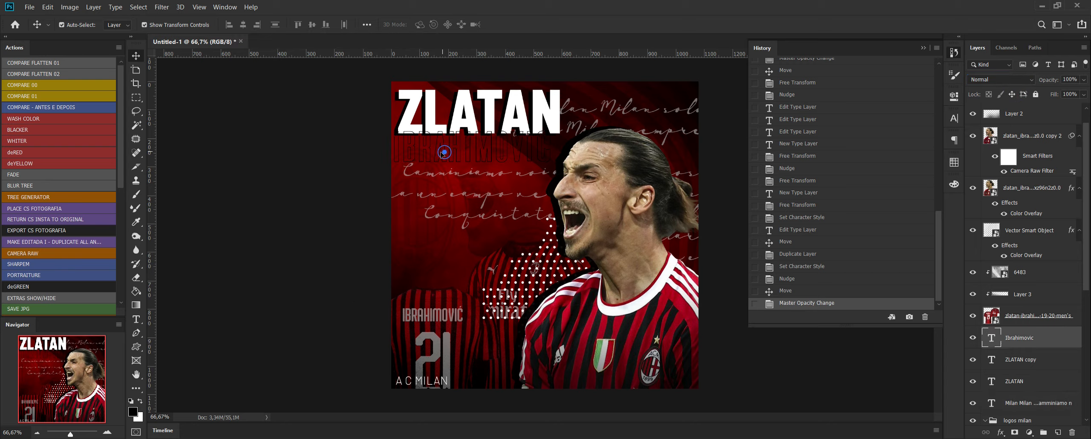
drag(442, 154, 440, 153)
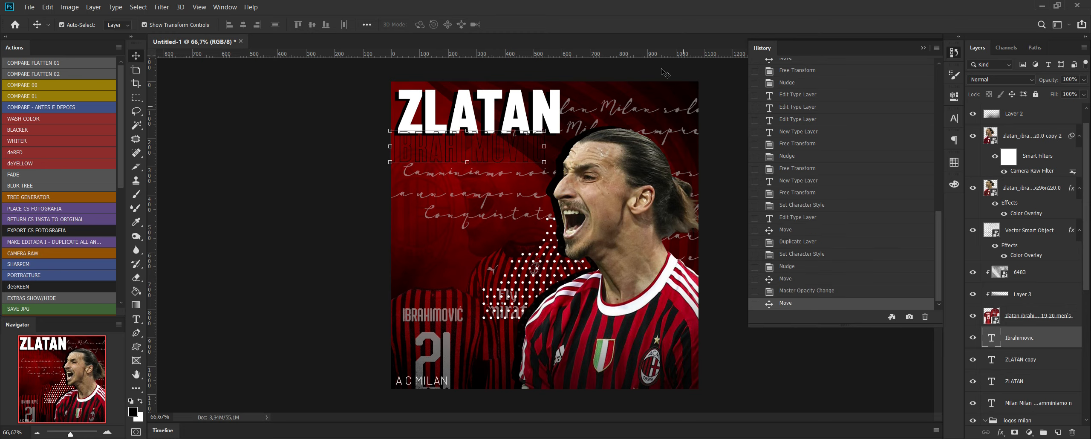
Select the white ZLATAN copy layer and open the GRUNGE texture file from the FLYER MILAN ZLATAN folder in Illustrator.
click(558, 110)
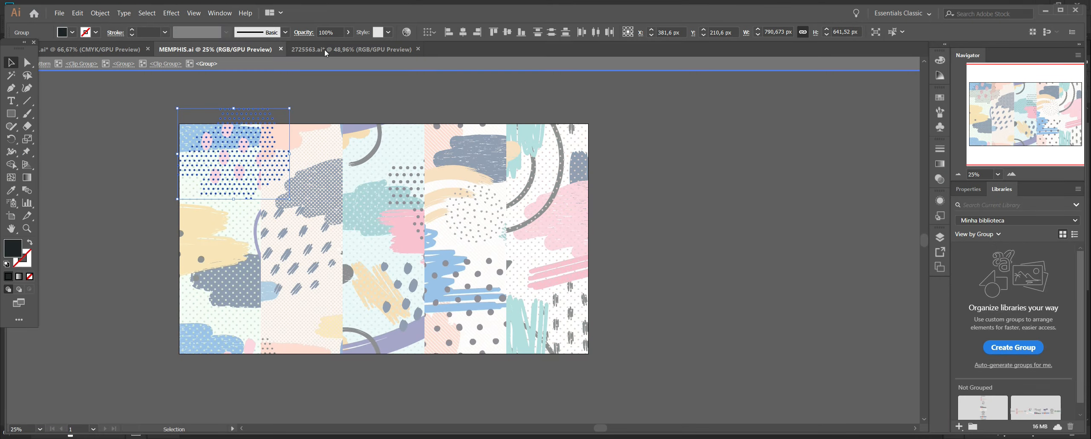
click(324, 50)
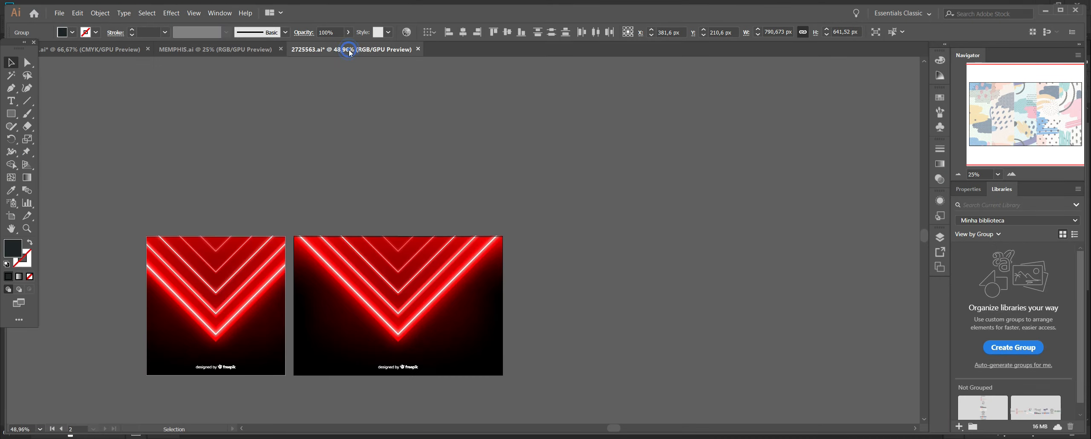
click(127, 50)
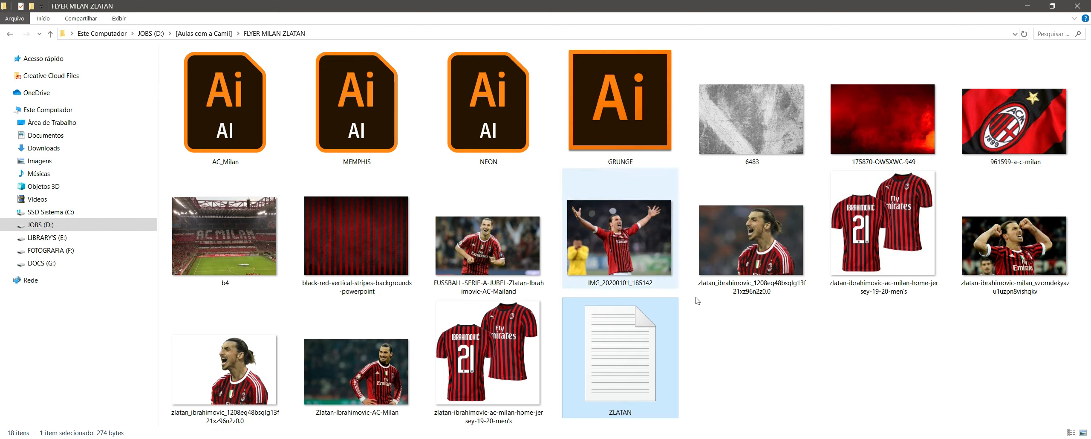
click(791, 389)
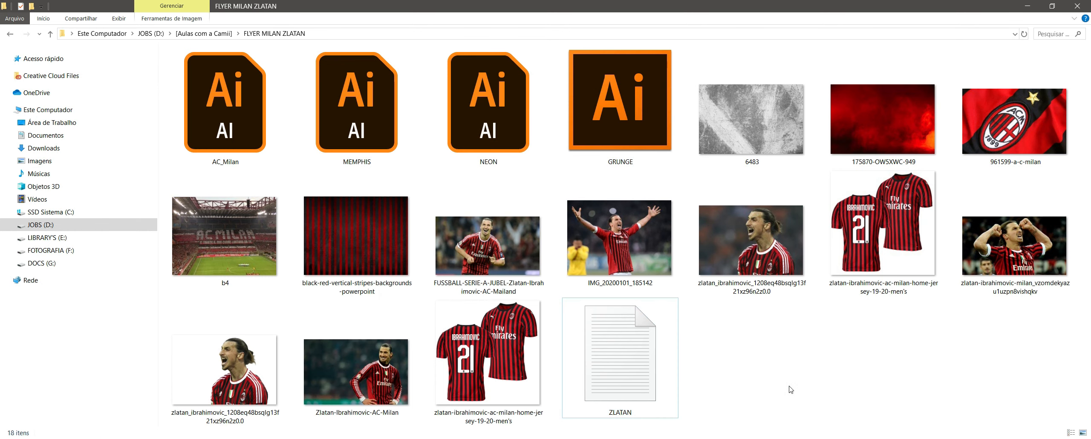
double_click(621, 89)
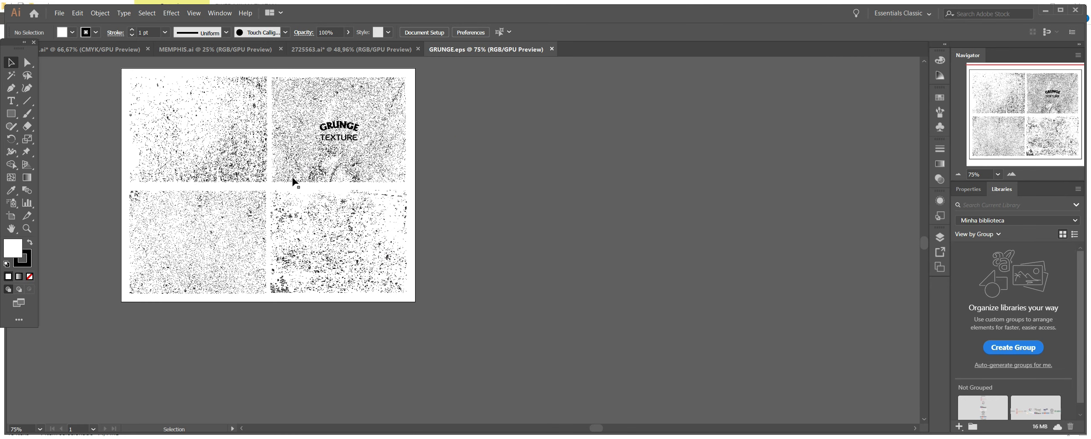
Try the upper-right grunge texture enlarged over the ZLATAN title and clipped to the white copy, and delete it.
drag(337, 171, 346, 396)
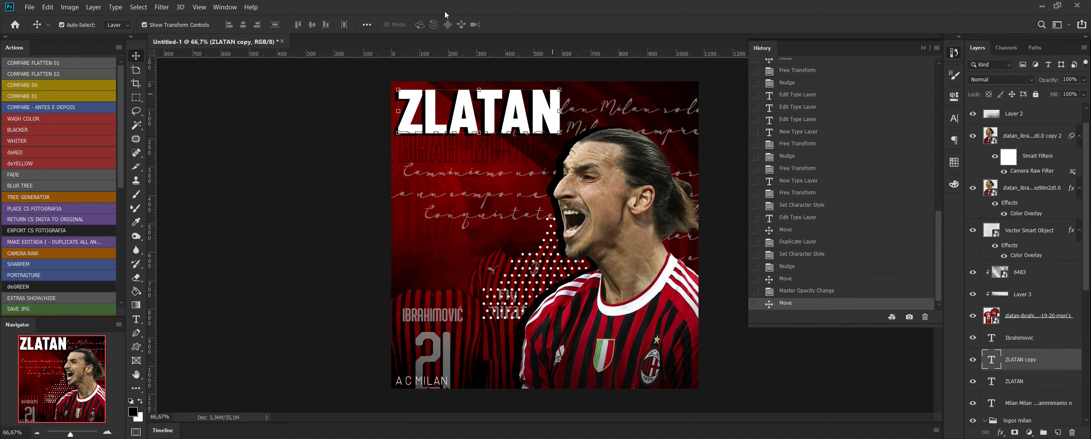
key(ctrl+v)
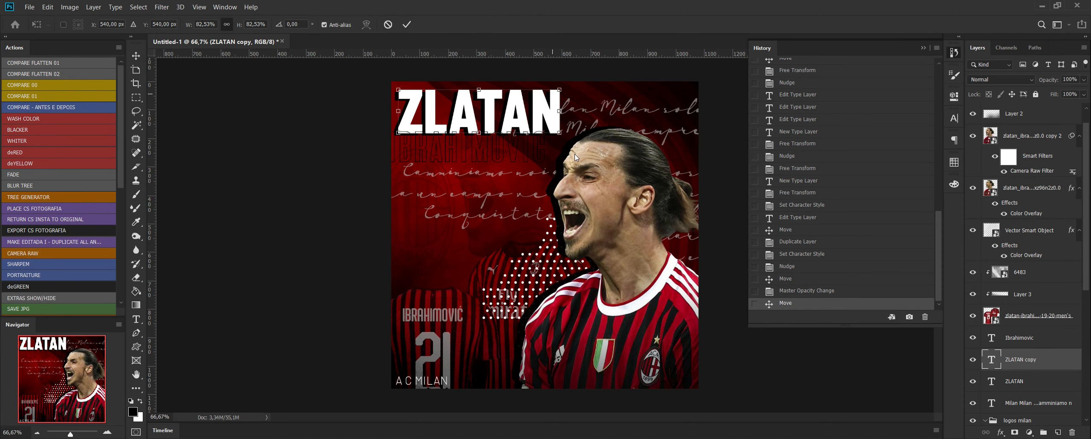
drag(567, 222, 493, 97)
drag(625, 230, 734, 164)
key(Return)
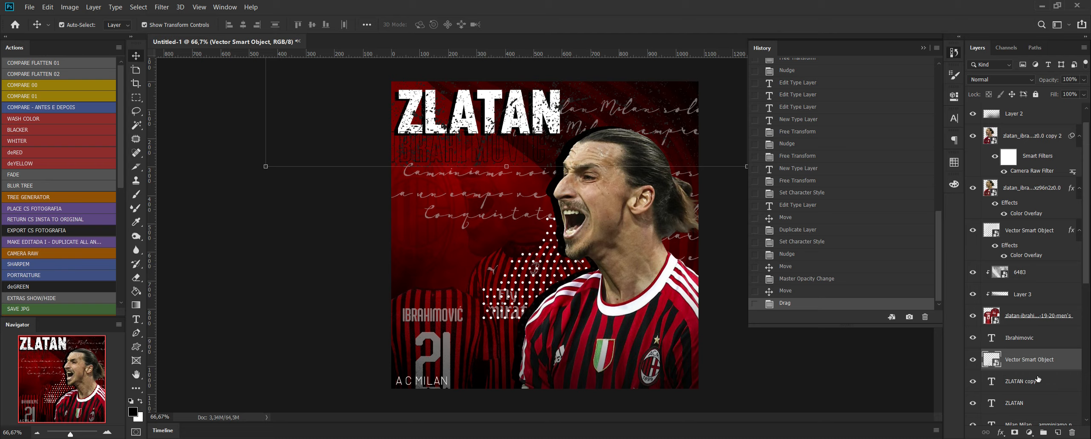
alt+click(990, 363)
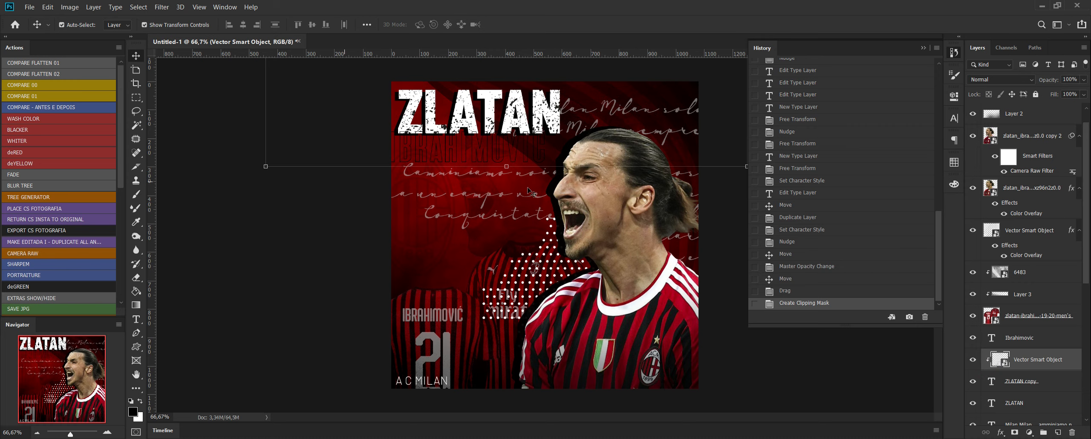
key(Delete)
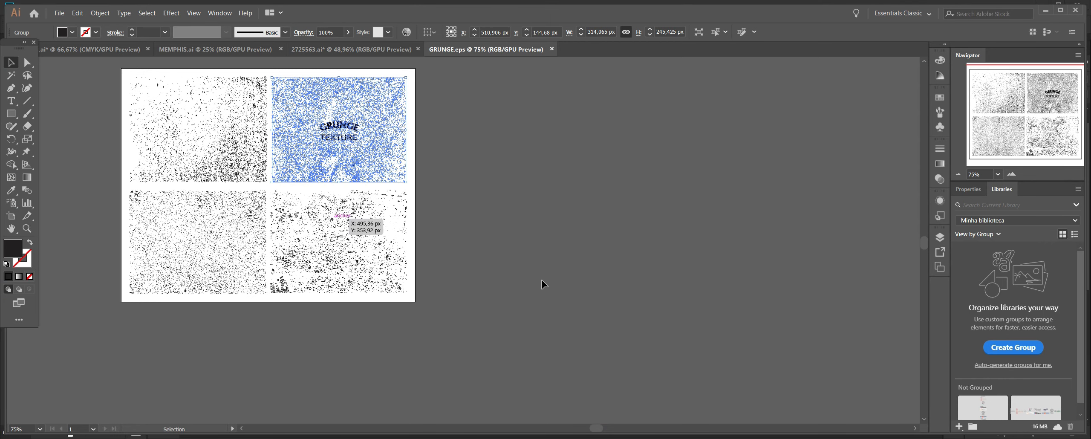
Bring the upper-left grunge texture from Illustrator into the Photoshop flyer, scaled to about 60.5% and positioned over the ZLATAN title.
click(577, 291)
click(359, 273)
click(256, 149)
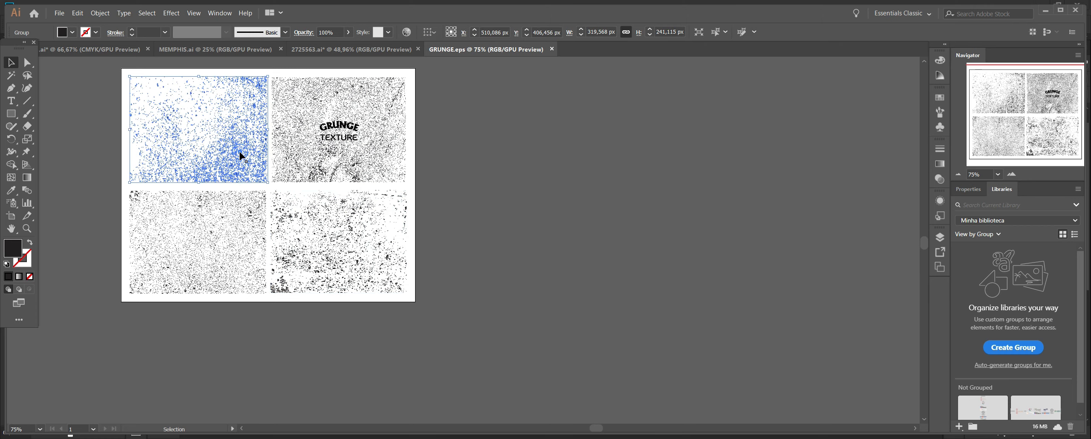
drag(260, 166, 287, 426)
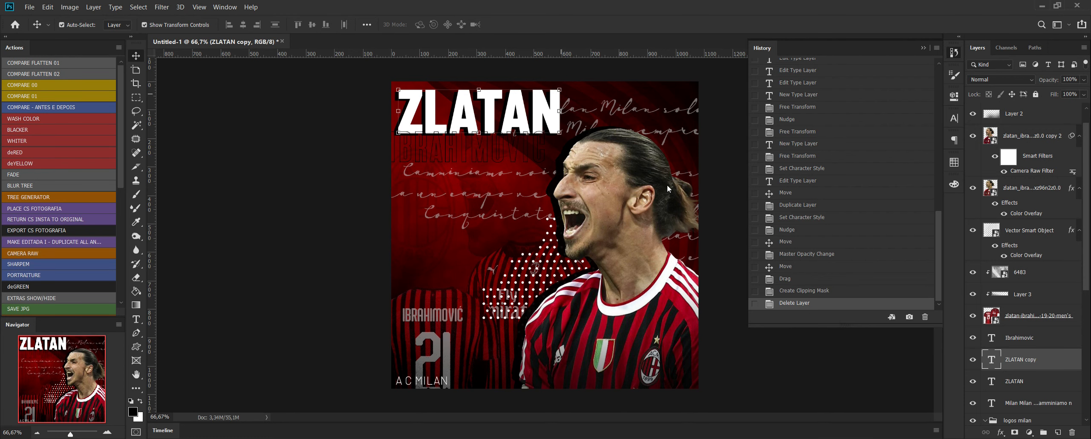
drag(668, 186, 666, 190)
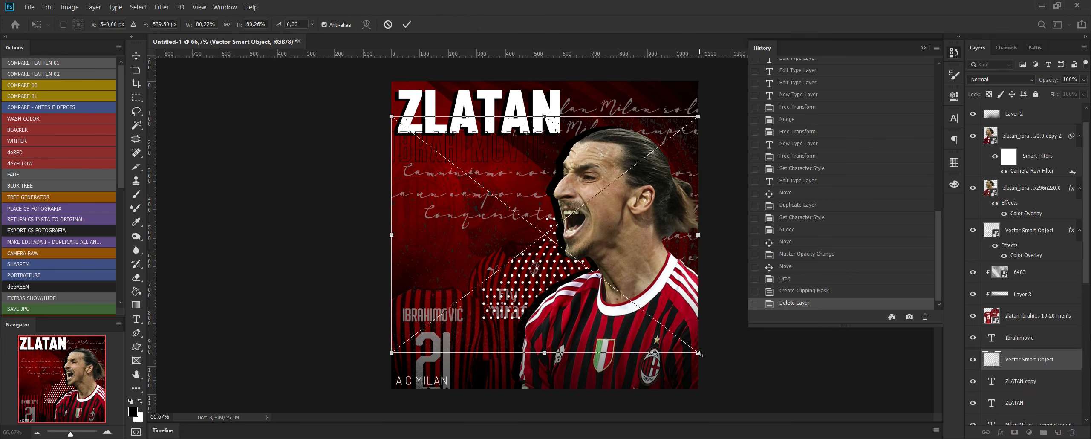
drag(696, 352, 623, 294)
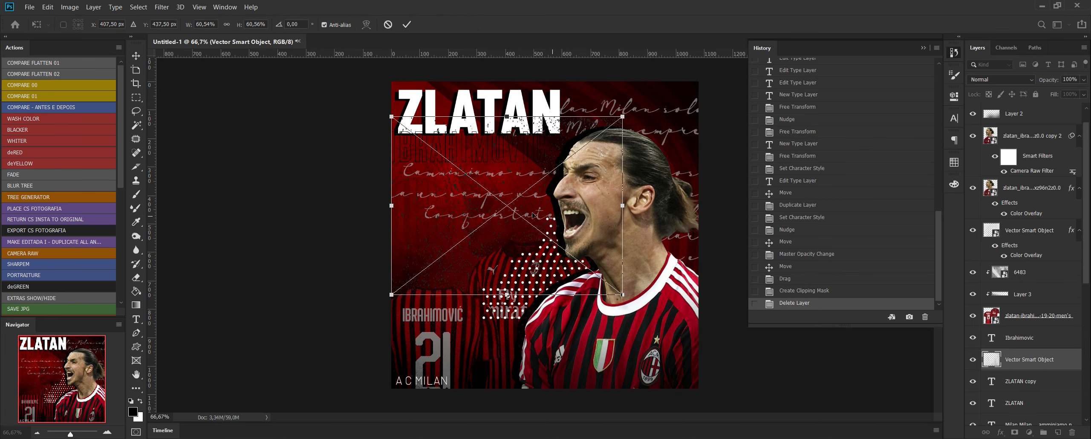
drag(531, 166, 516, 75)
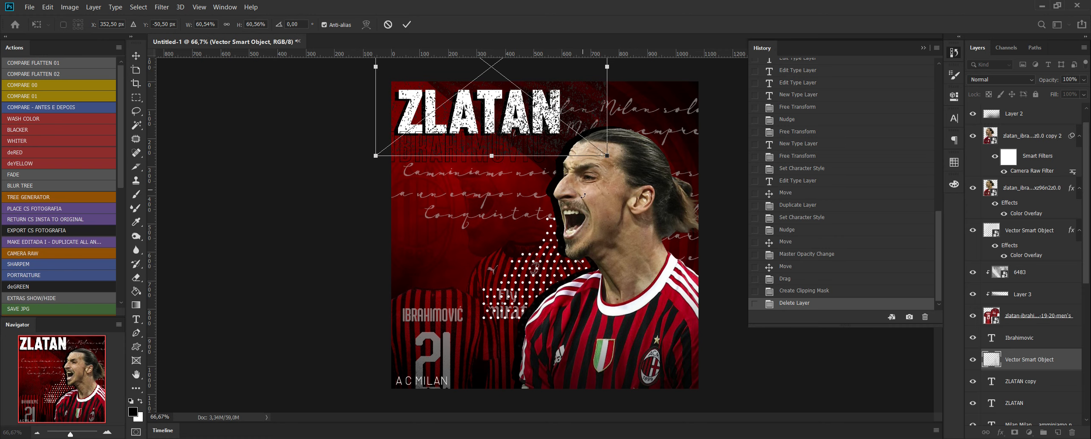
key(Return)
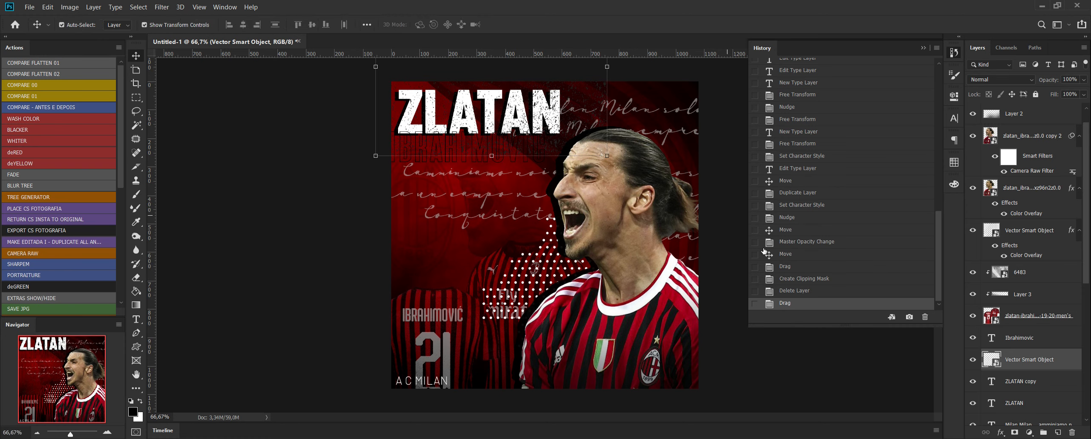
Set the grunge texture's opacity to 53% and clip it to the ZLATAN copy layer.
click(1084, 80)
drag(1068, 93, 1061, 92)
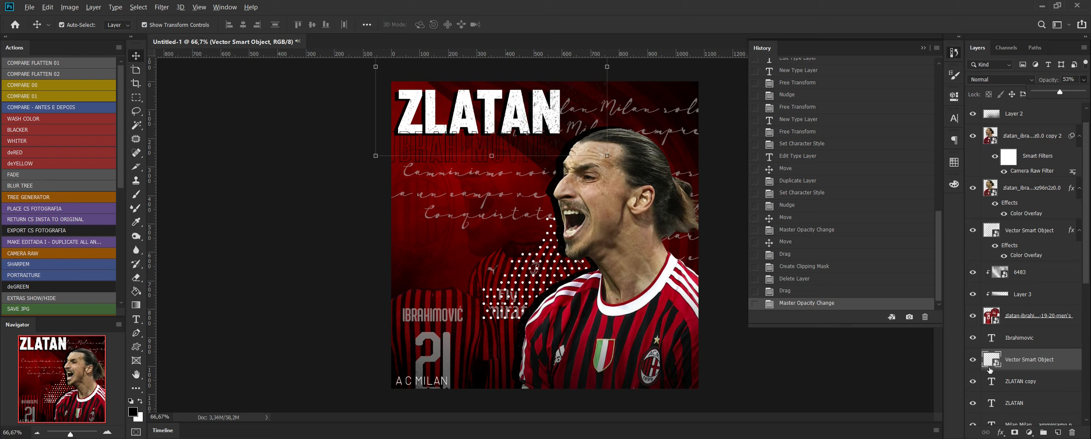
alt+click(994, 369)
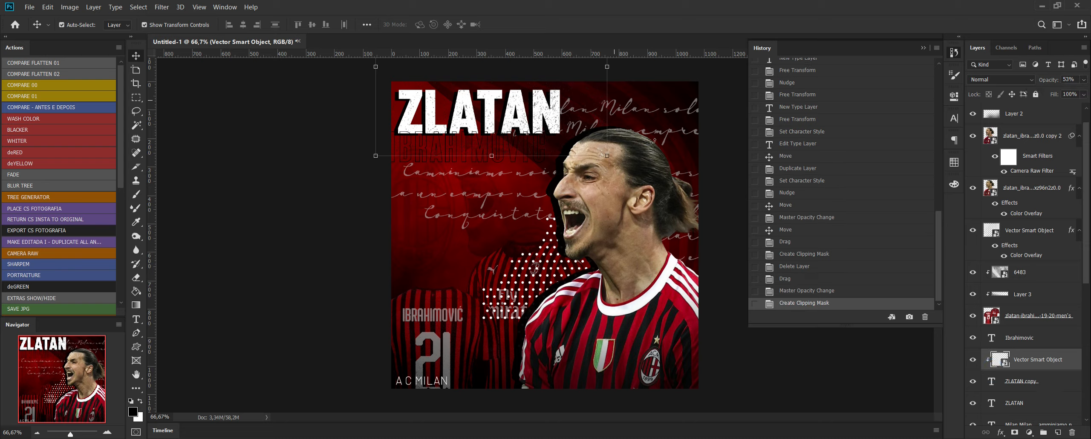
click(723, 226)
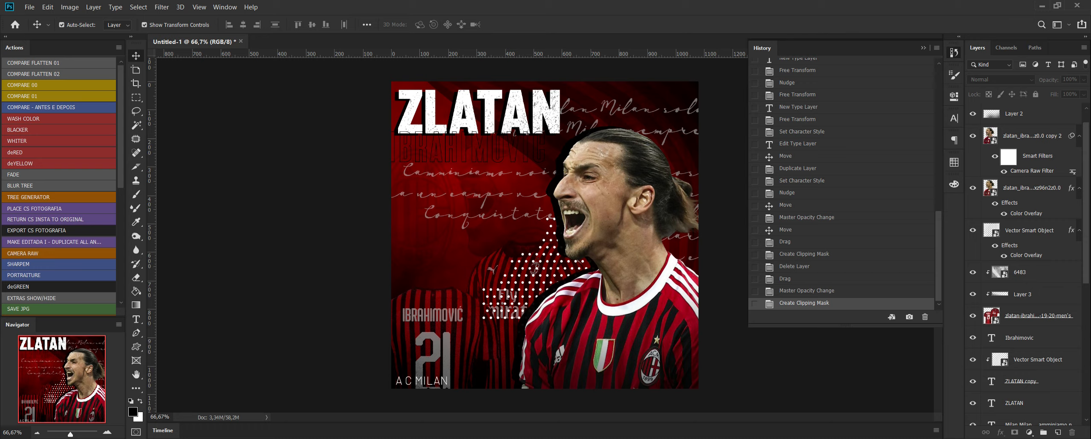
Switch to Illustrator and isolate the clip group inside the wide neon artwork of 2725563.ai.
key(alt+Tab)
click(332, 51)
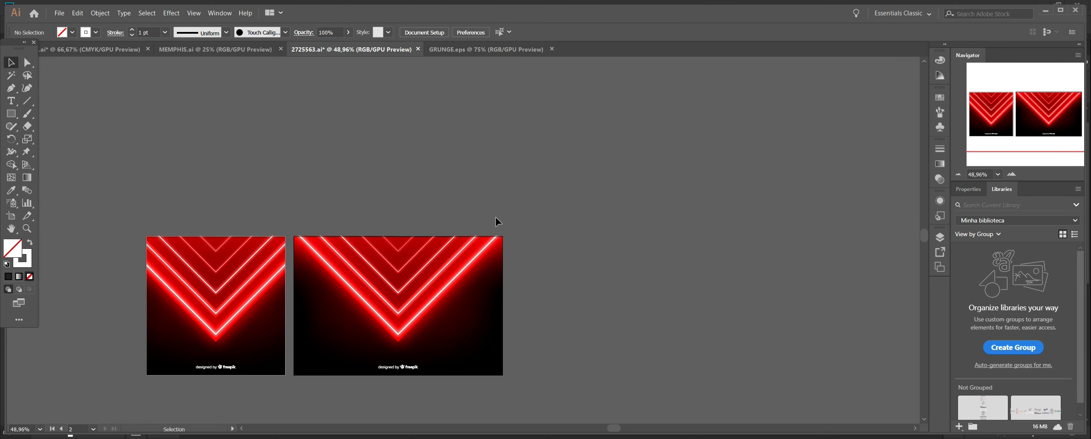
click(385, 314)
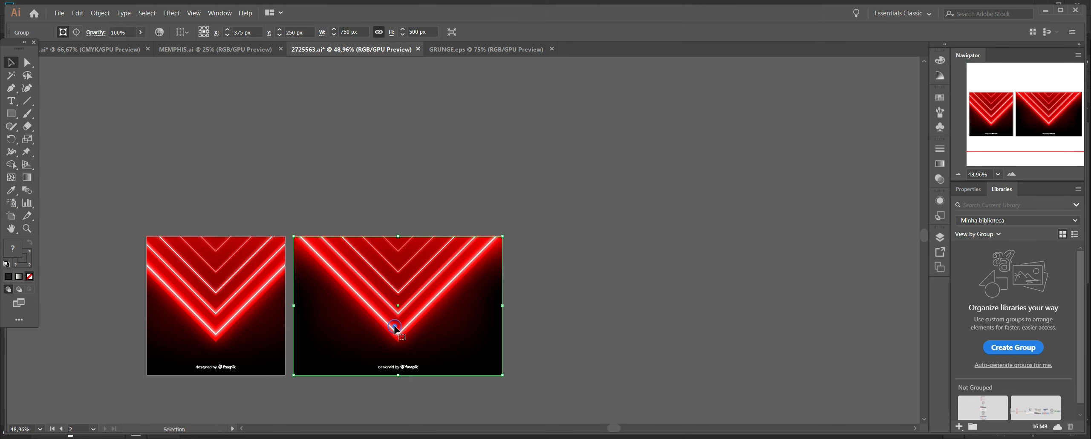
double_click(395, 329)
double_click(400, 332)
Remove the black background from the isolated neon artwork and select the remaining red neon shapes.
drag(472, 258, 708, 243)
key(ctrl+z)
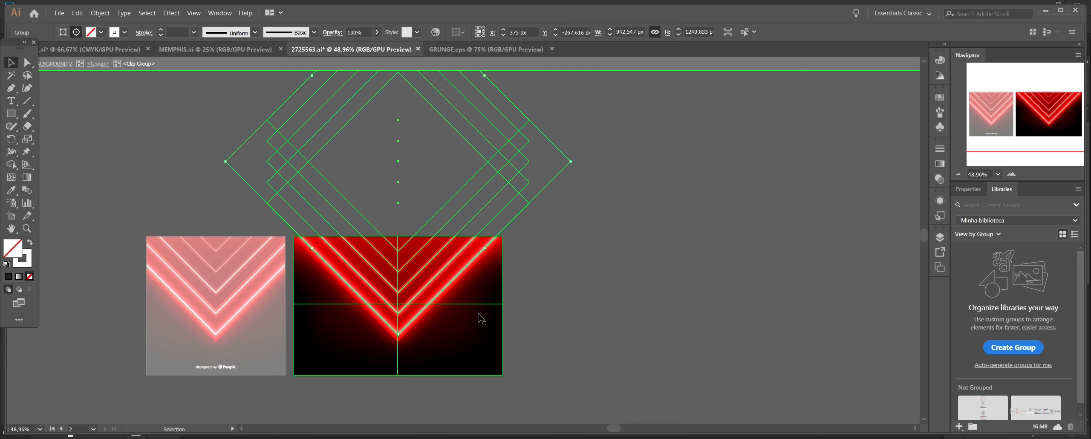
drag(479, 314, 864, 315)
click(334, 105)
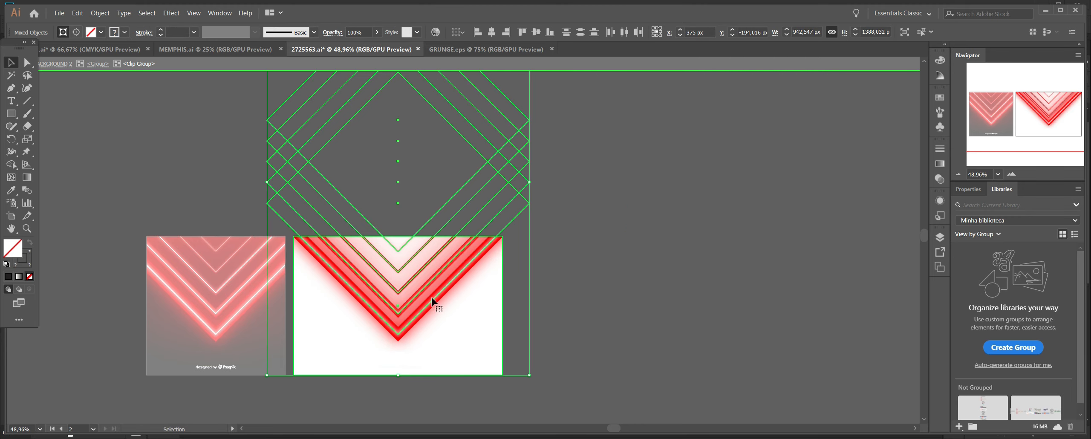
Place the neon diamond shapes in the Photoshop flyer and move their layer beneath the player's cutout layers.
drag(435, 299, 156, 438)
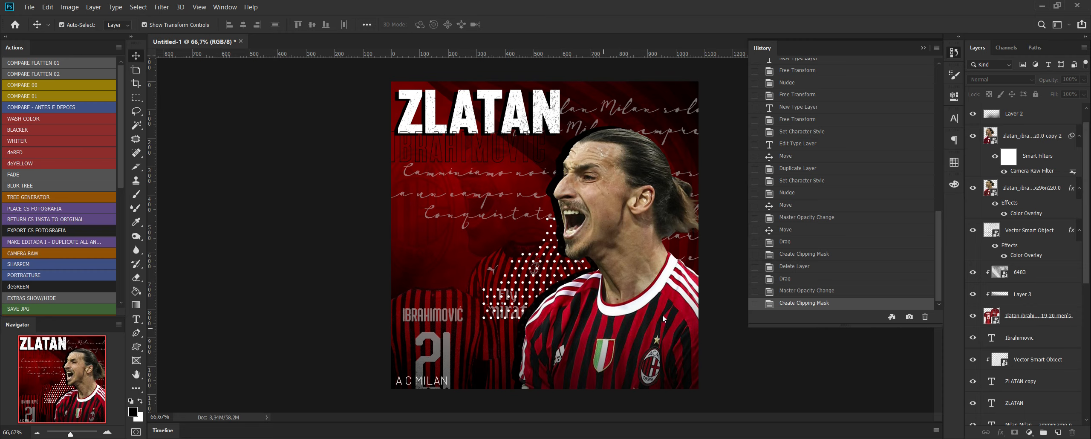
key(ctrl+v)
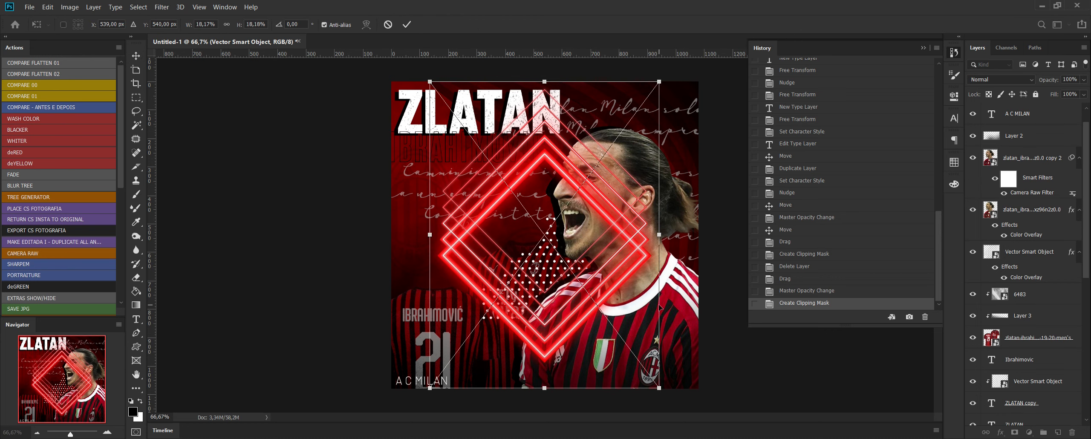
key(Return)
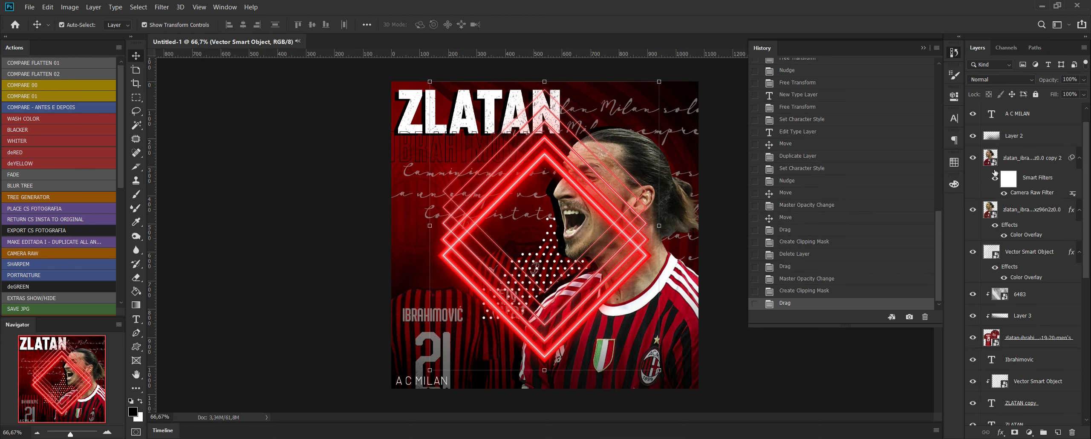
drag(1045, 106, 1027, 266)
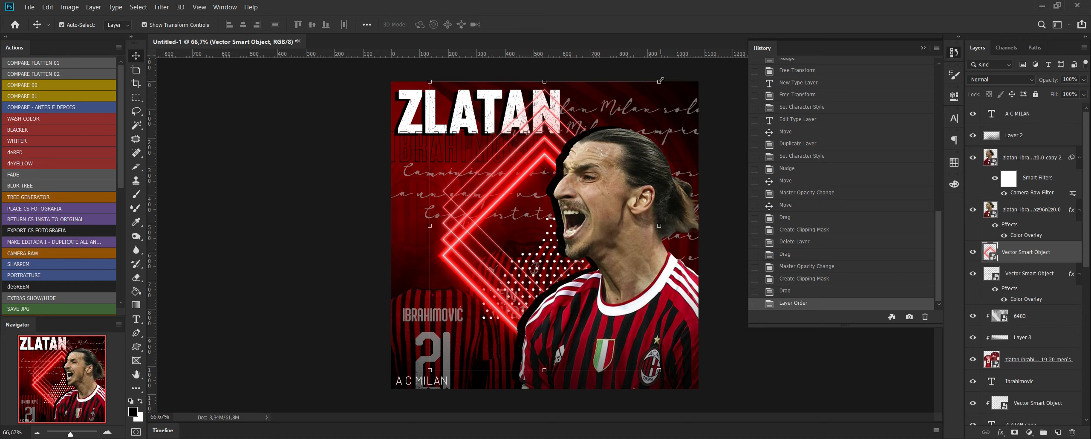
Scale the neon diamonds to about 18.18%, rotate them to about 66°, and place them behind the player's chest.
drag(661, 80, 781, 231)
drag(509, 163, 554, 268)
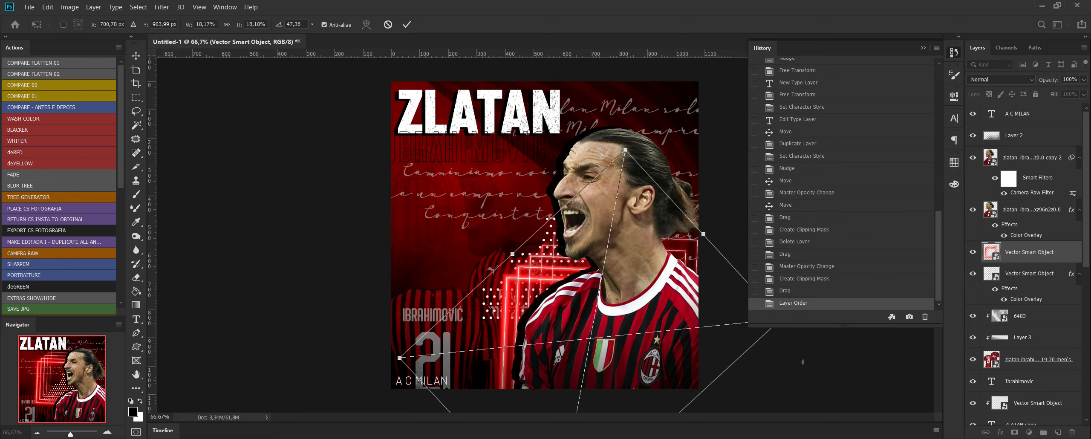
drag(789, 366, 724, 407)
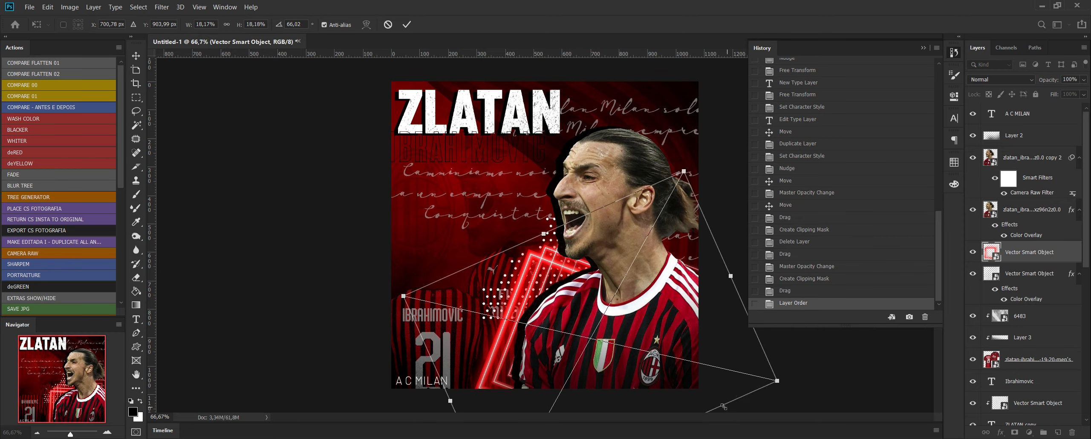
drag(730, 370, 745, 369)
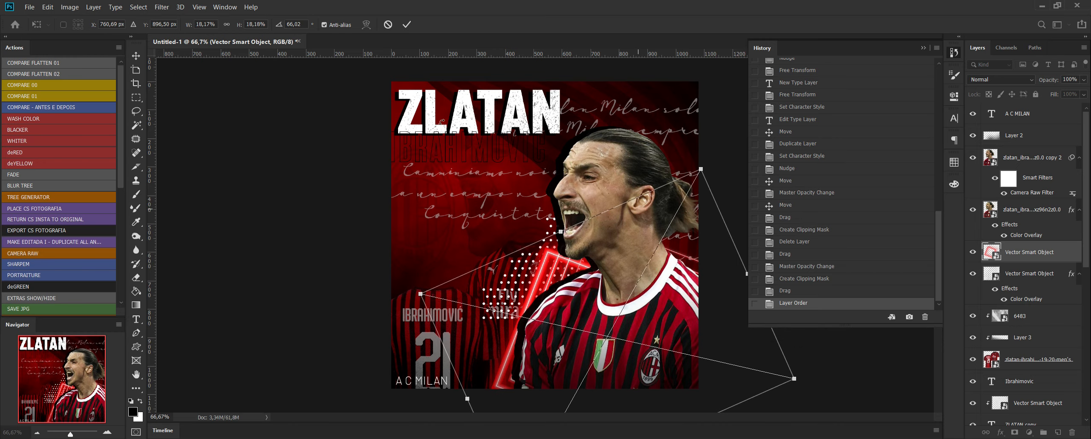
key(Return)
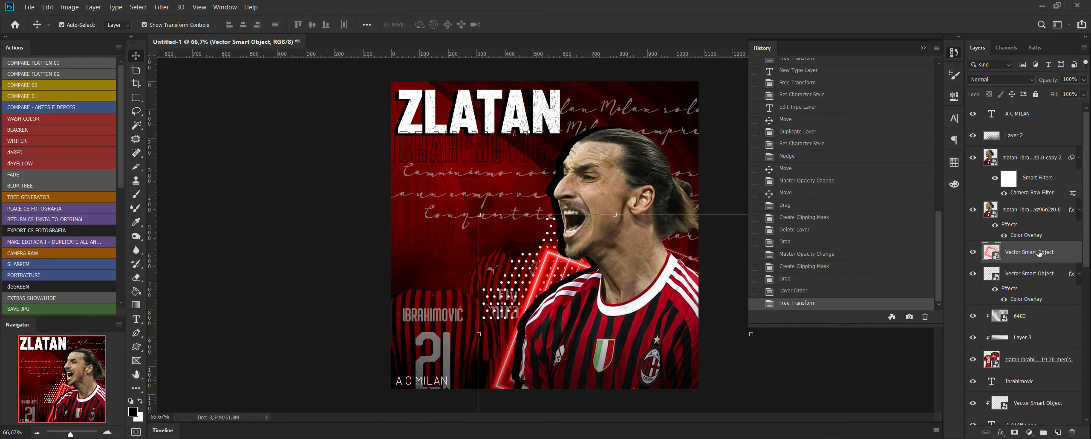
Duplicate the neon diamond layer within the same document, keeping the suggested name.
right_click(1040, 253)
click(1054, 246)
right_click(1029, 258)
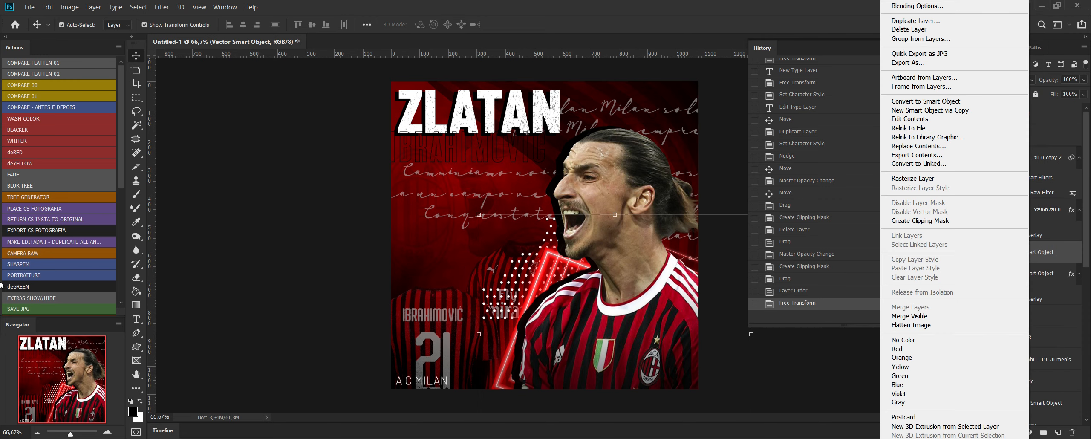
click(916, 21)
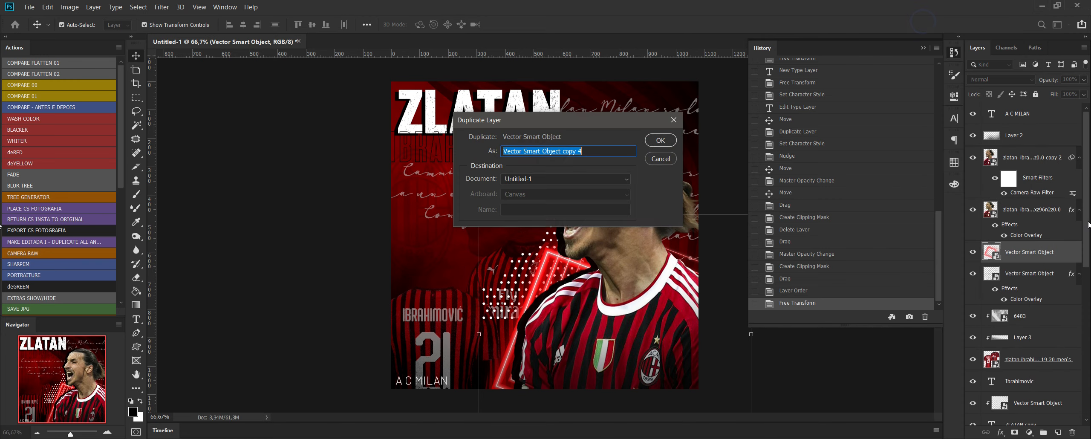
key(Return)
Set the duplicated neon layer to Linear Dodge (Add) at 67% opacity and compare the flyer with and without it.
click(999, 79)
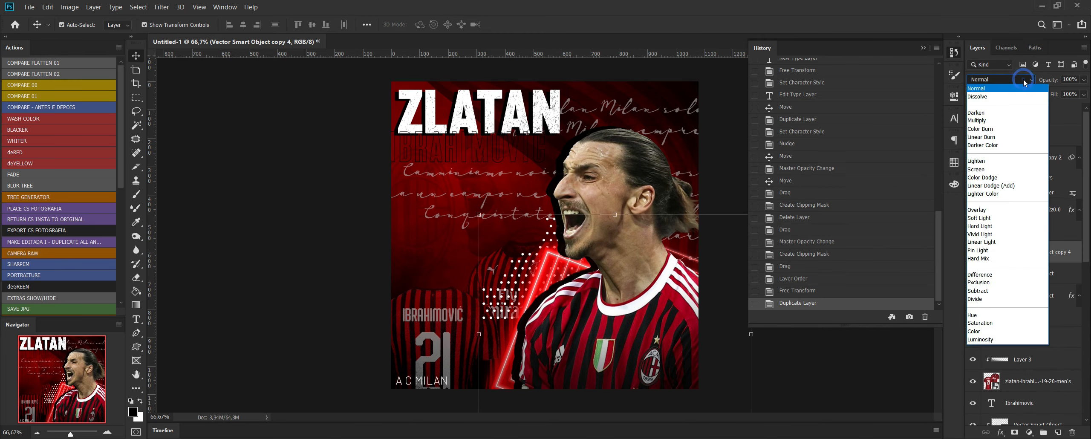
click(1014, 192)
click(1086, 84)
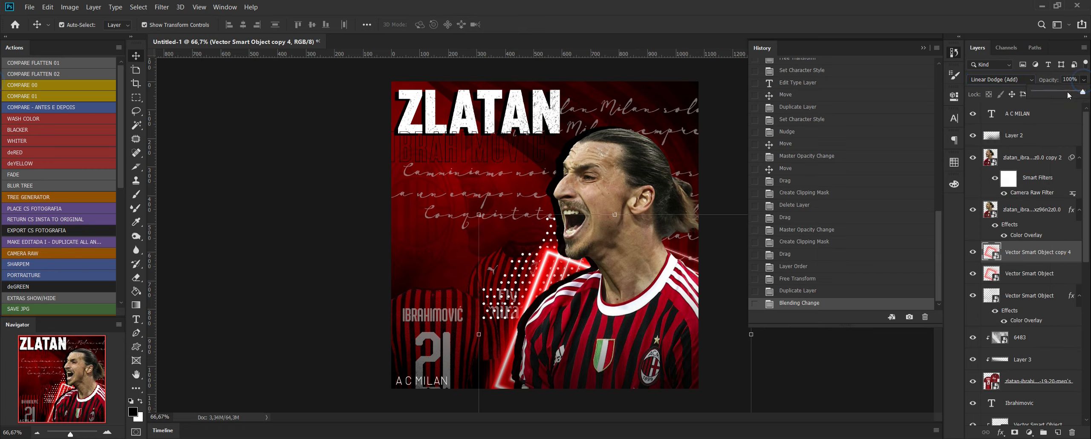
drag(1084, 92, 1068, 94)
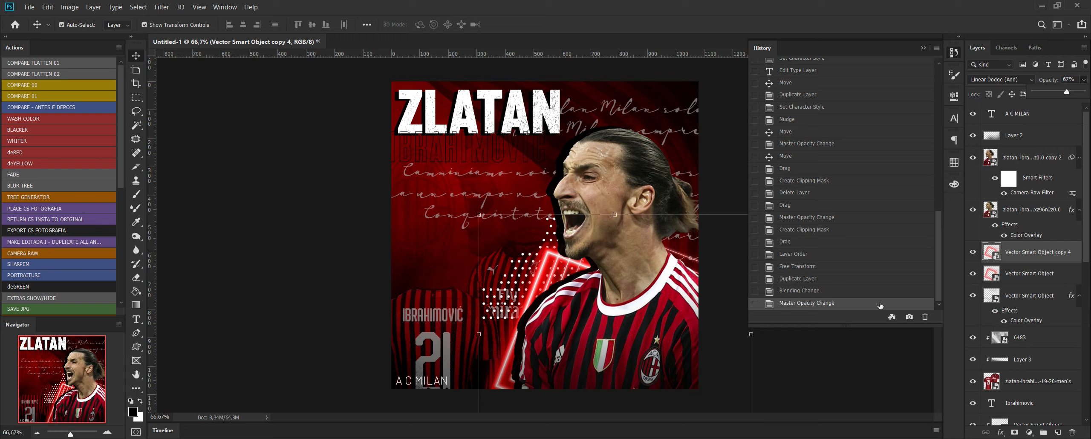
click(972, 252)
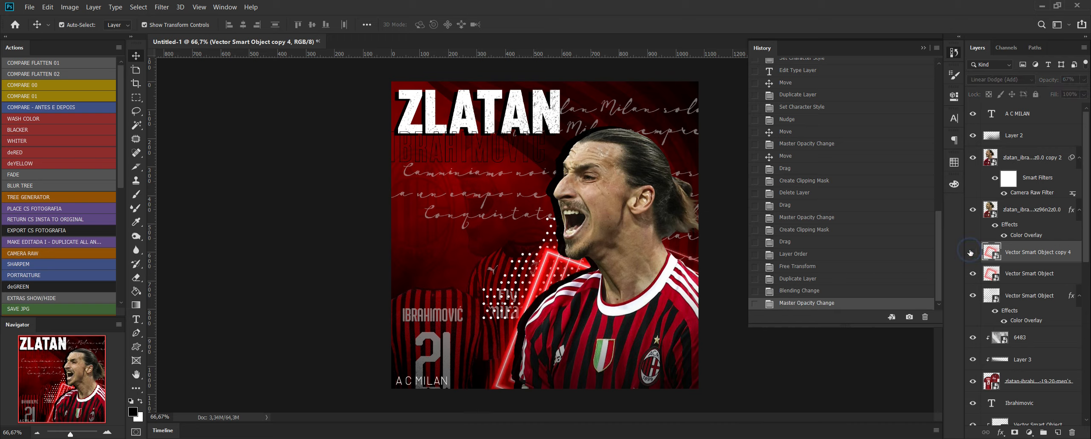
click(972, 252)
click(971, 252)
click(971, 252)
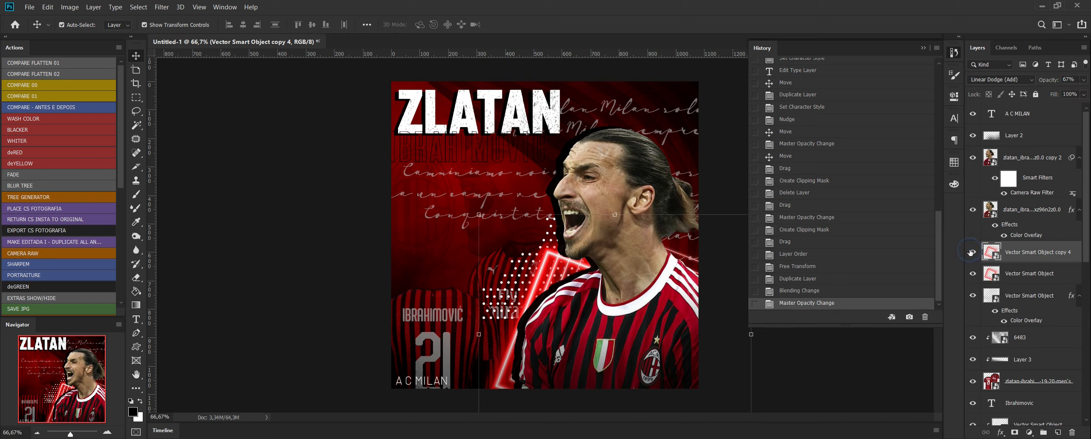
Transform both neon layers together, shifting them slightly toward the jersey number and rotating them a little clockwise.
shift+click(1034, 275)
key(ctrl+t)
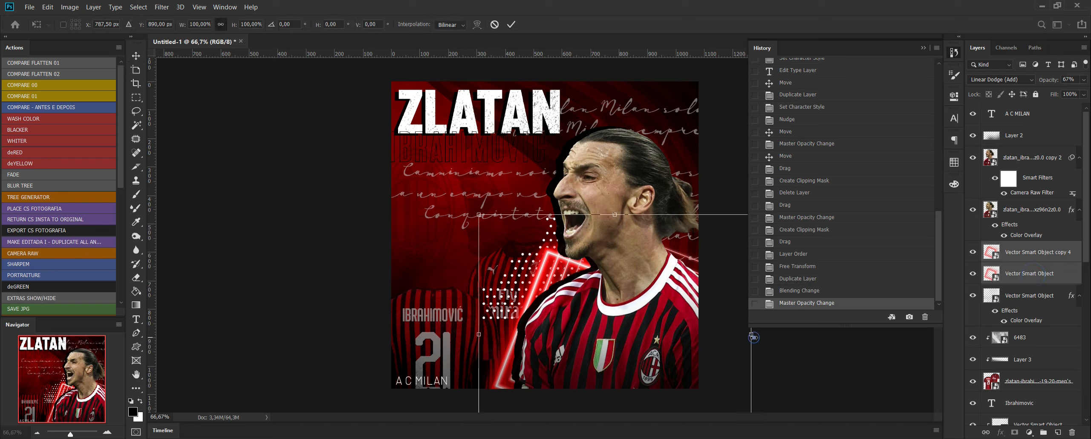
drag(731, 367, 718, 371)
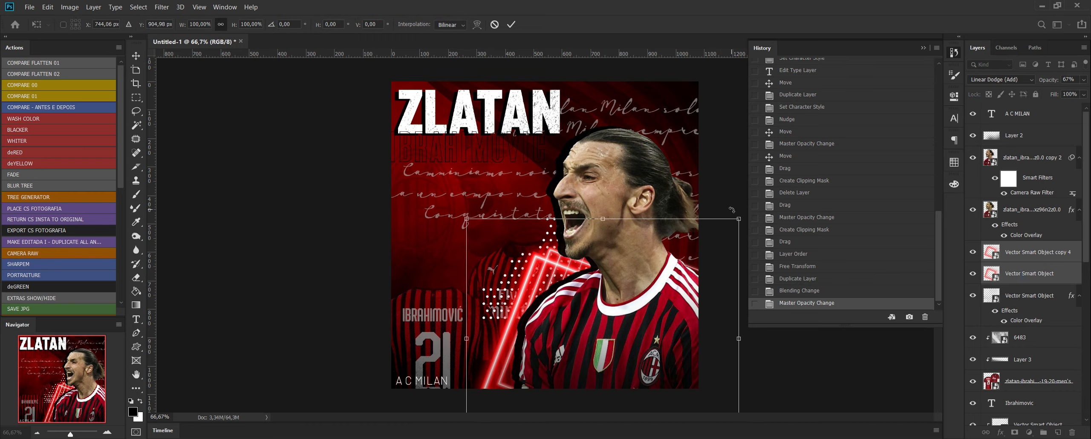
mouse_move(733, 210)
mouse_down()
mouse_move(755, 222)
mouse_move(747, 220)
mouse_up()
key(Return)
Duplicate the neon layer pair and move the copies behind the player's back shoulder.
right_click(1033, 261)
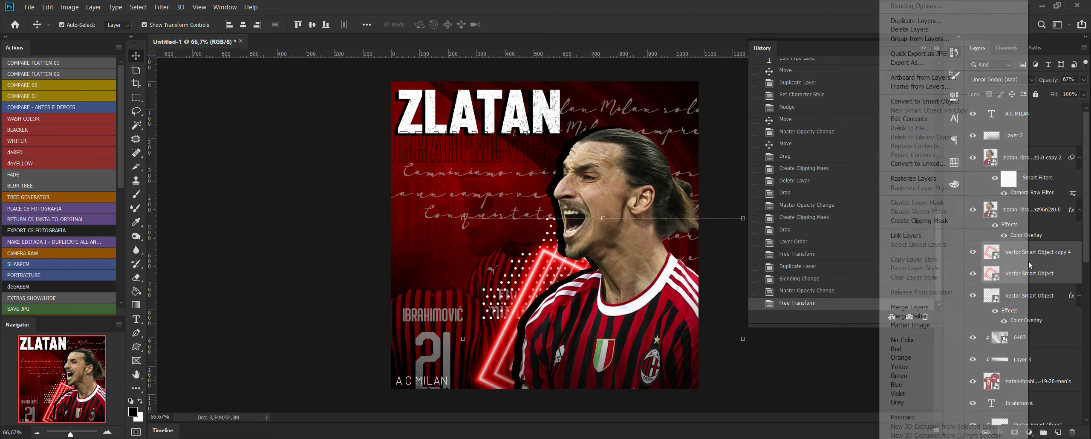
click(959, 21)
key(Return)
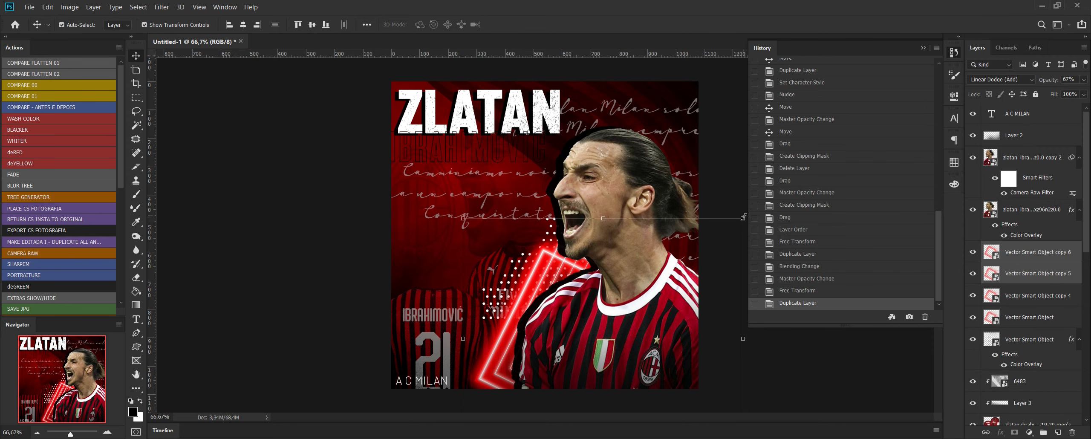
drag(703, 281, 801, 275)
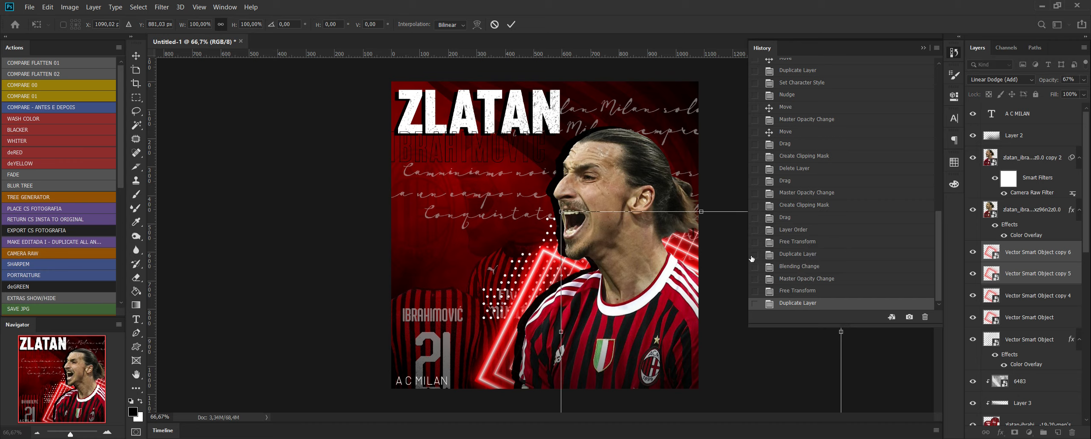
drag(732, 238, 764, 240)
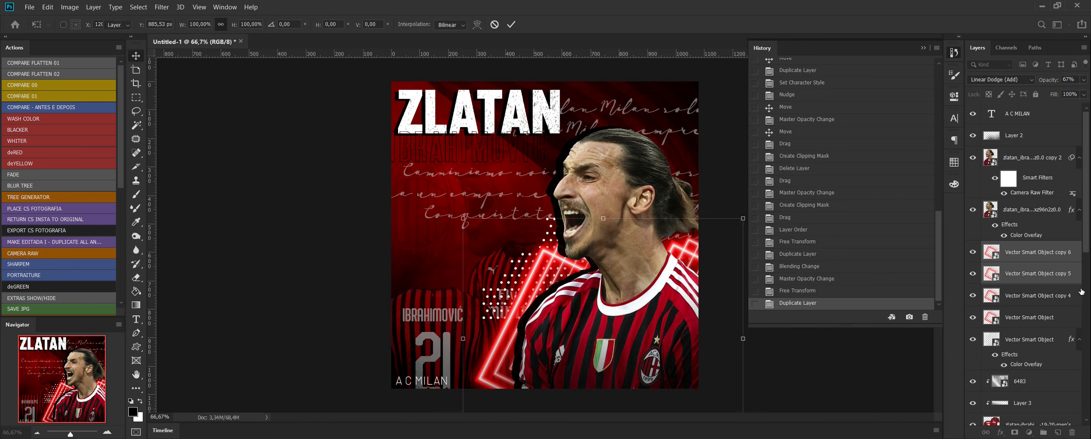
click(1042, 296)
key(ctrl+slash)
click(1041, 319)
key(ctrl+slash)
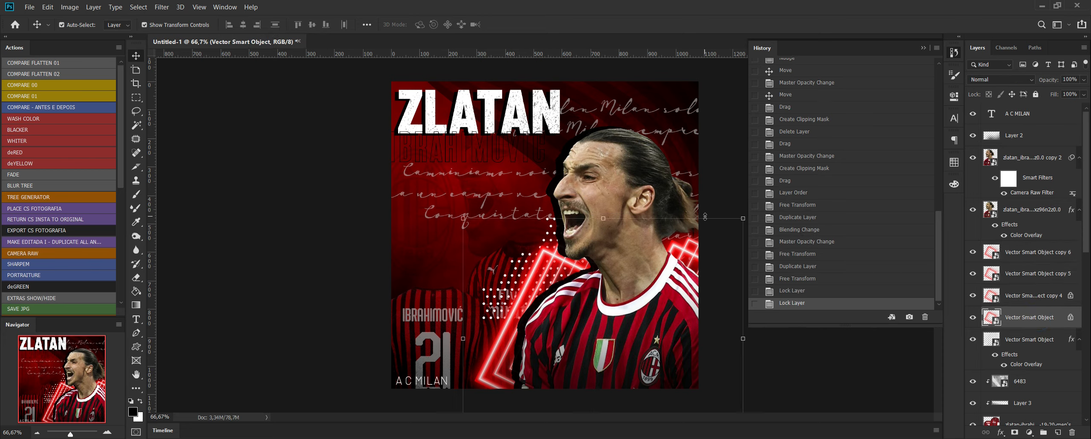
shift+click(1046, 302)
click(1071, 295)
click(1071, 317)
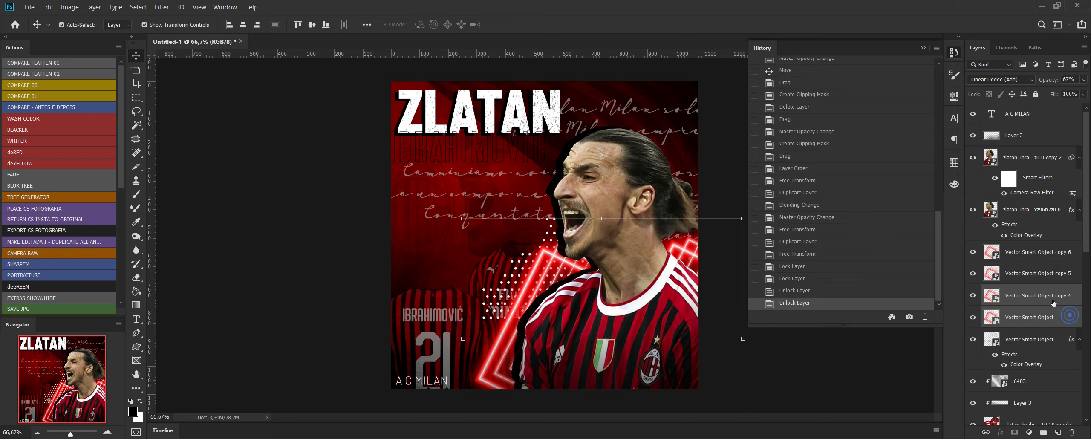
Move the original pair of neon layers lower behind the player's front shoulder, and collapse the editing history.
drag(612, 219, 628, 256)
click(875, 393)
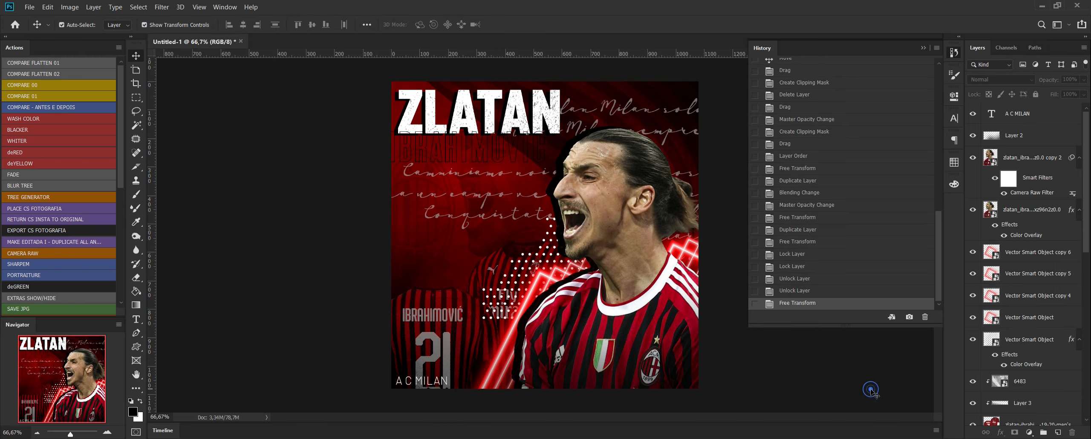
click(923, 48)
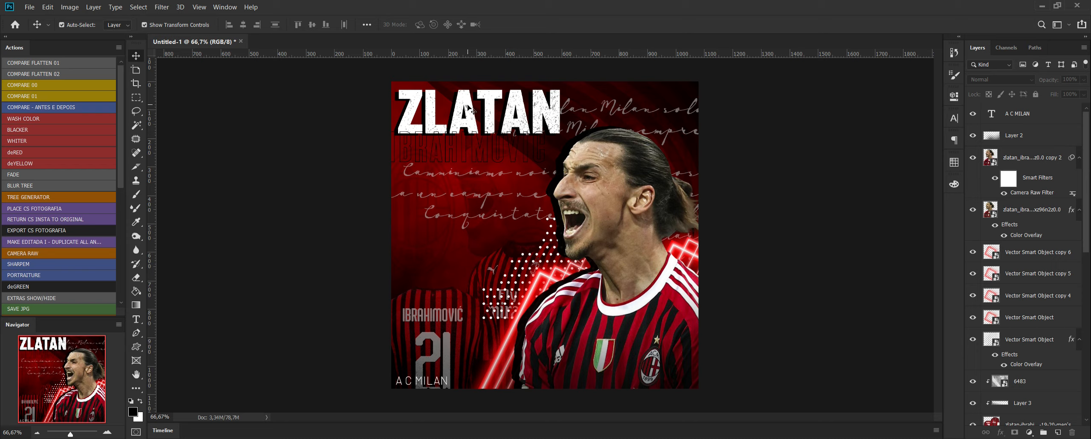
Try nudging the white ZLATAN title slightly upward, and undo the move.
drag(472, 120, 471, 114)
key(ctrl+z)
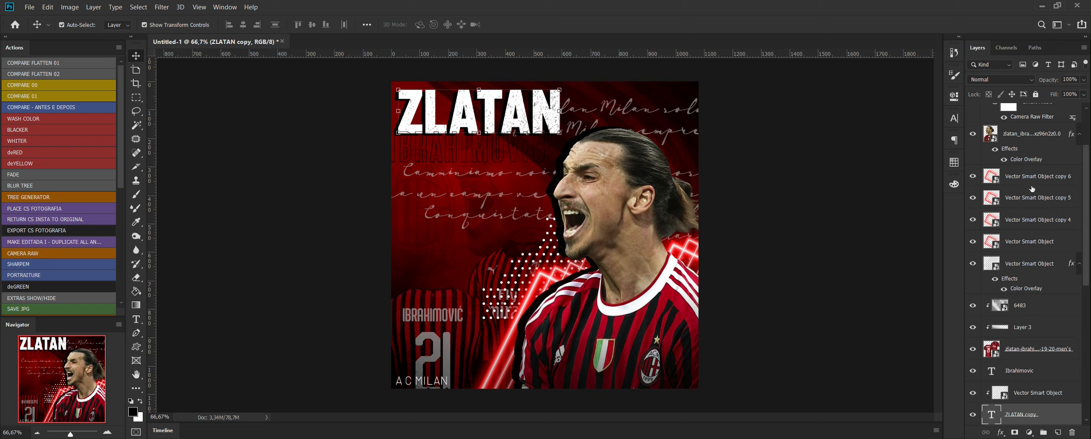
Review the flyer's layer stack from the A C MILAN text through the 6483 texture to the background.
scroll(1021, 141, up, 3)
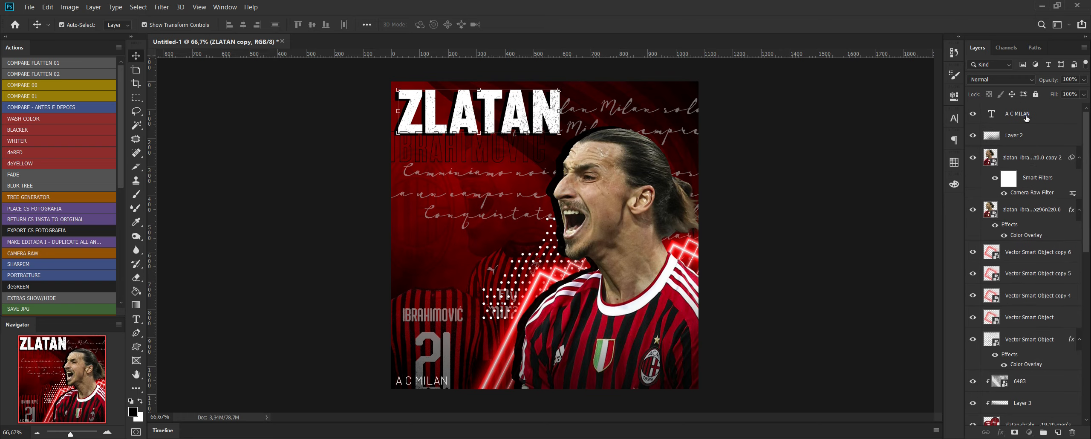
click(1026, 118)
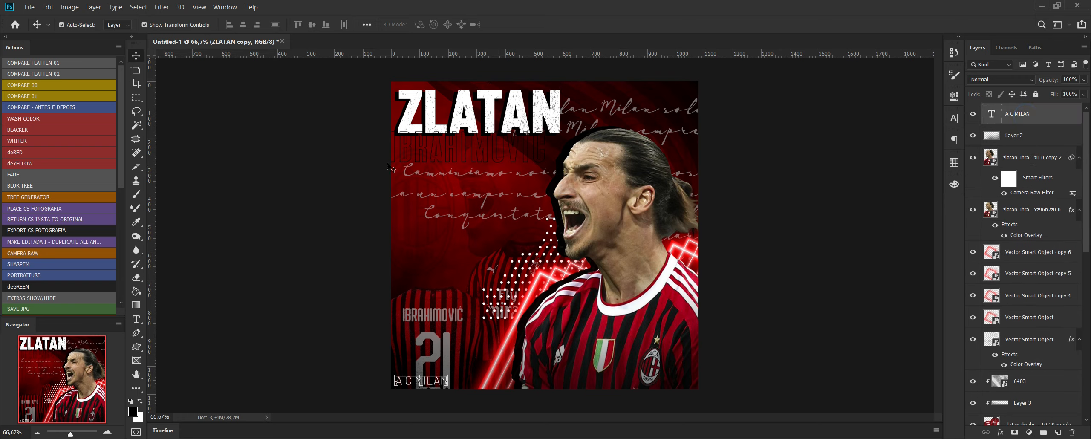
click(556, 123)
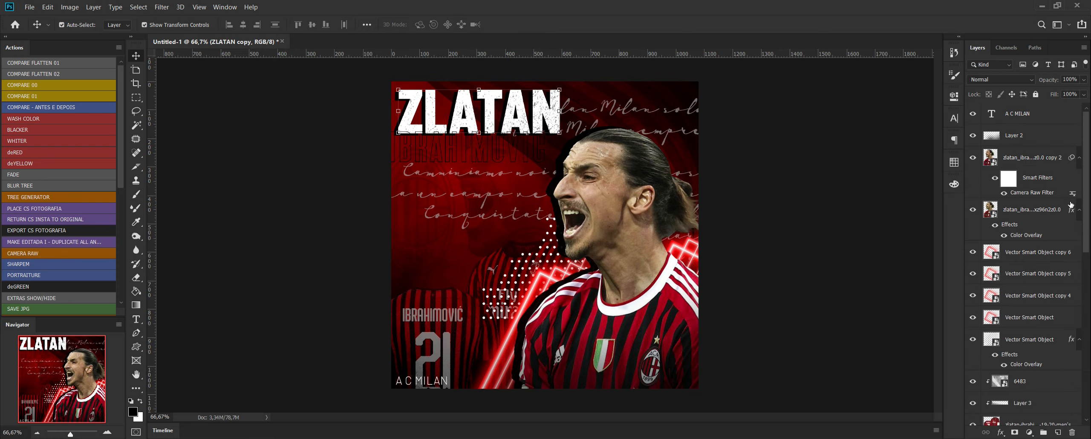
click(1034, 141)
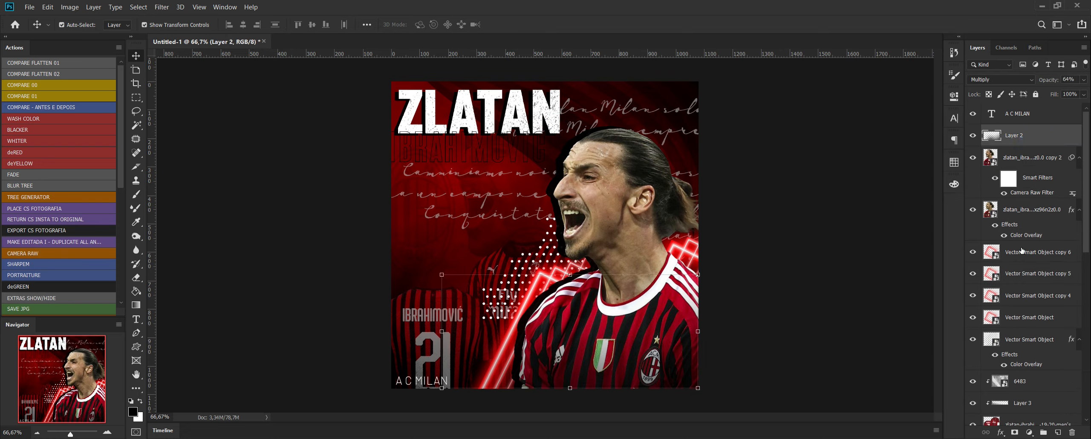
scroll(1049, 352, down, 3)
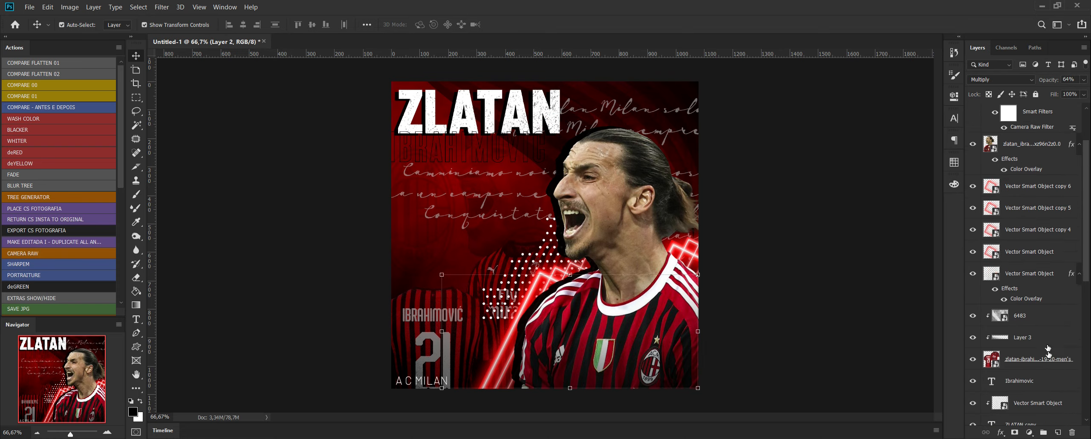
click(1040, 315)
scroll(1053, 369, down, 5)
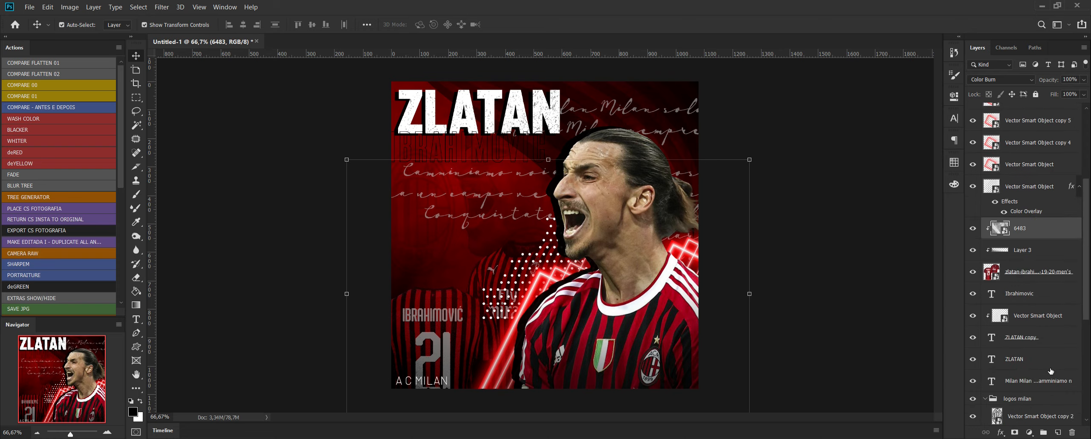
scroll(1023, 289, down, 2)
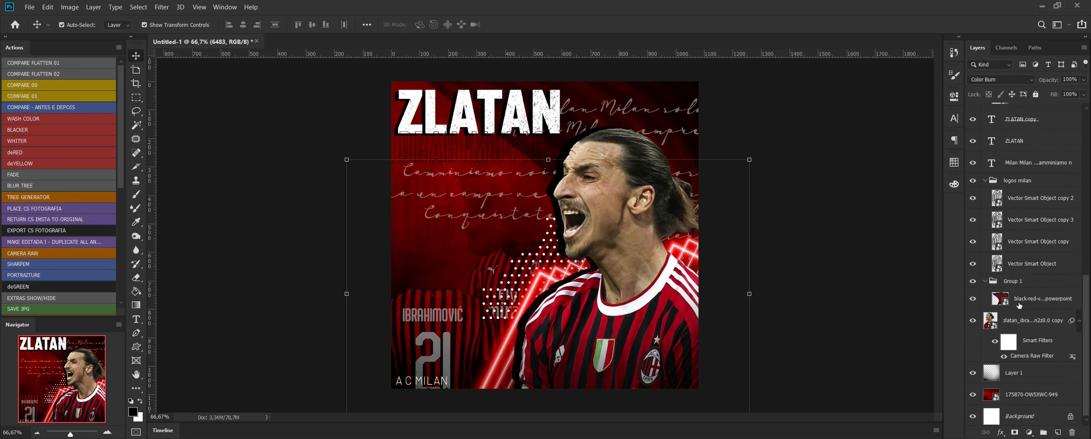
scroll(1018, 307, up, 5)
scroll(1018, 308, up, 3)
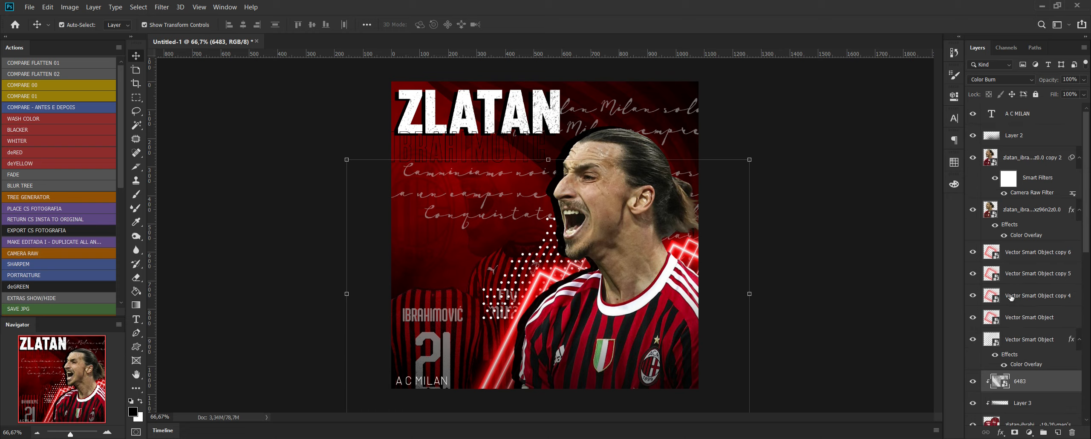
click(811, 113)
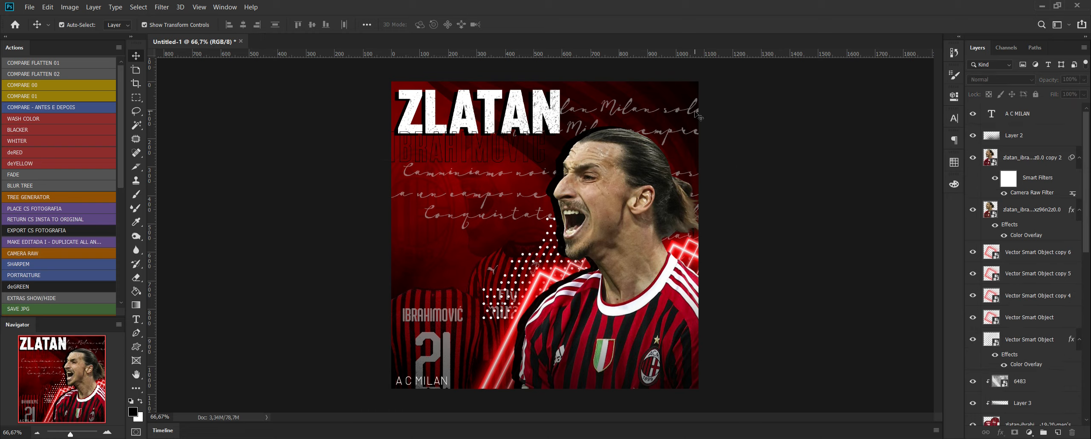
Shift the script lyrics sideways so their first line starts just beside the ZLATAN title.
drag(698, 116, 721, 112)
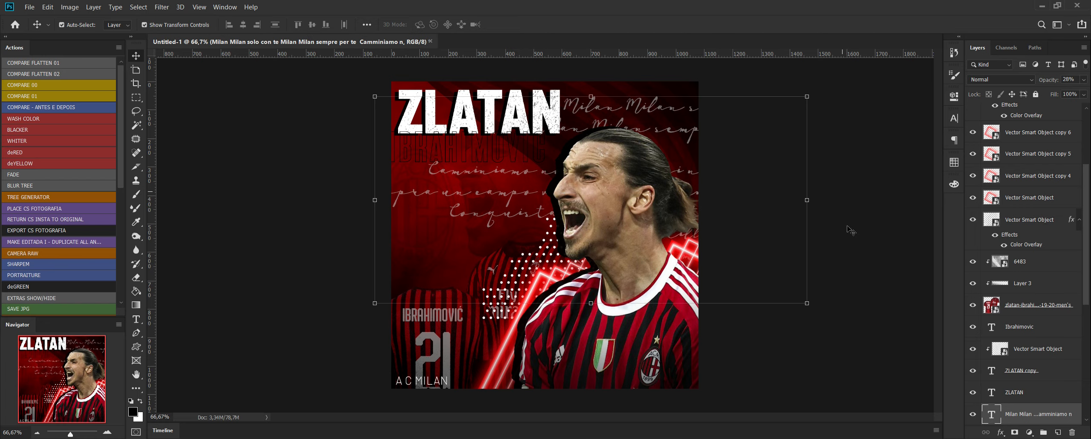
click(868, 356)
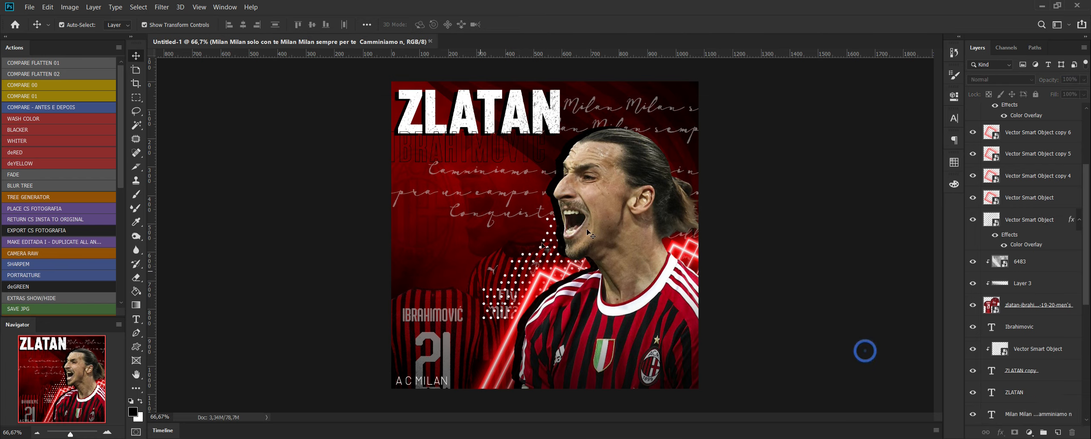
Transform the faded Multiply copy of the player photo in the background, shifting it slightly down and to the left.
click(491, 244)
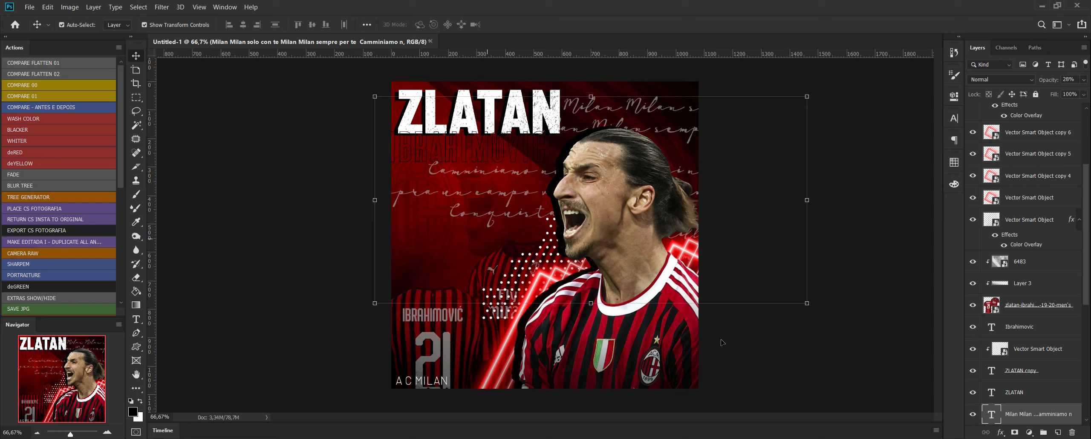
scroll(1003, 371, down, 11)
click(1038, 322)
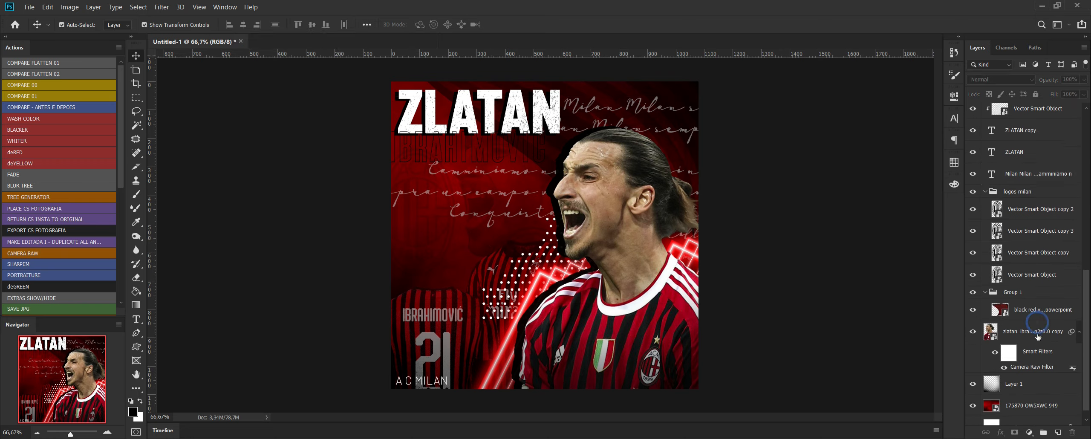
click(1038, 337)
click(708, 87)
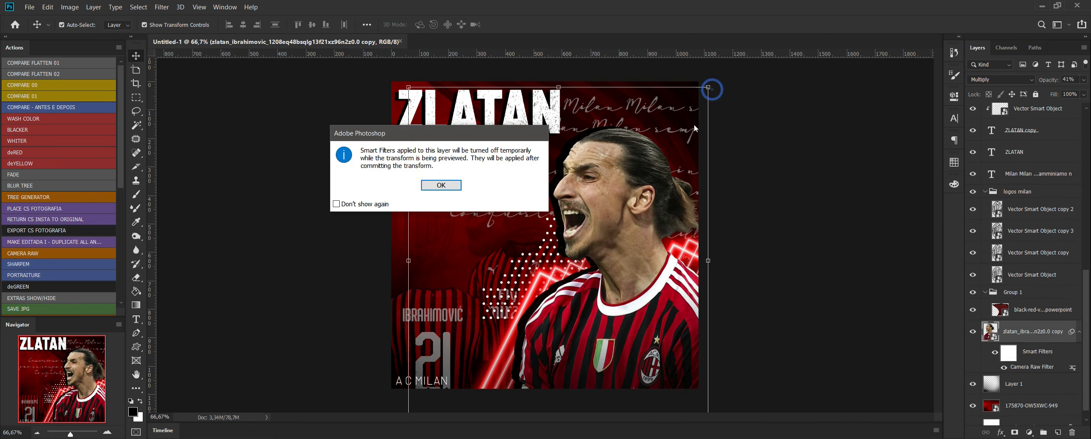
click(459, 188)
drag(496, 239, 481, 252)
key(Return)
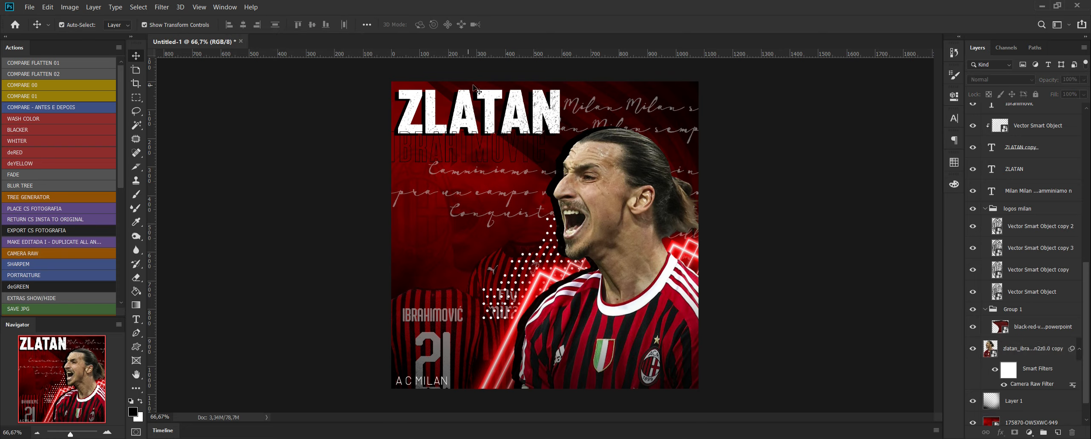
Reposition the black-red vertical stripes texture slightly behind the ZLATAN title, and try rotating it to about -3.19°.
drag(439, 91, 404, 87)
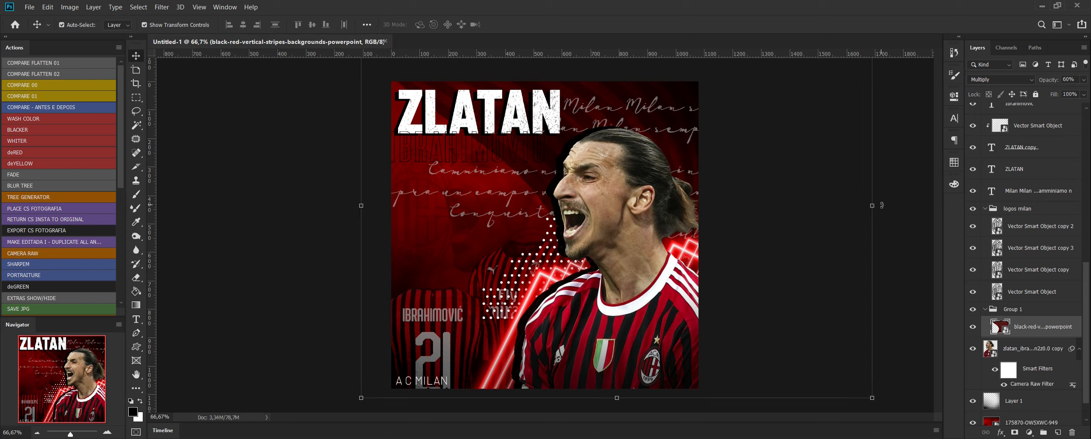
mouse_move(882, 205)
mouse_down()
mouse_move(870, 183)
mouse_move(870, 203)
mouse_up()
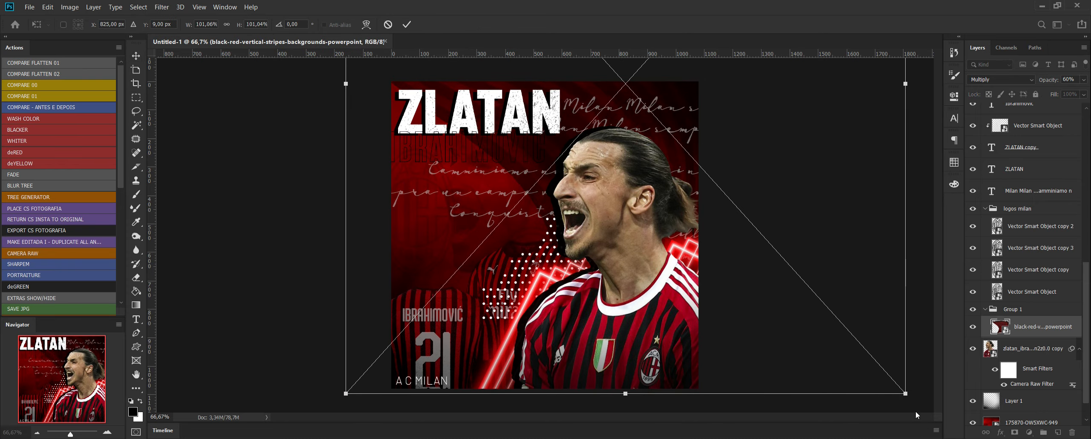
drag(911, 397, 920, 378)
key(Return)
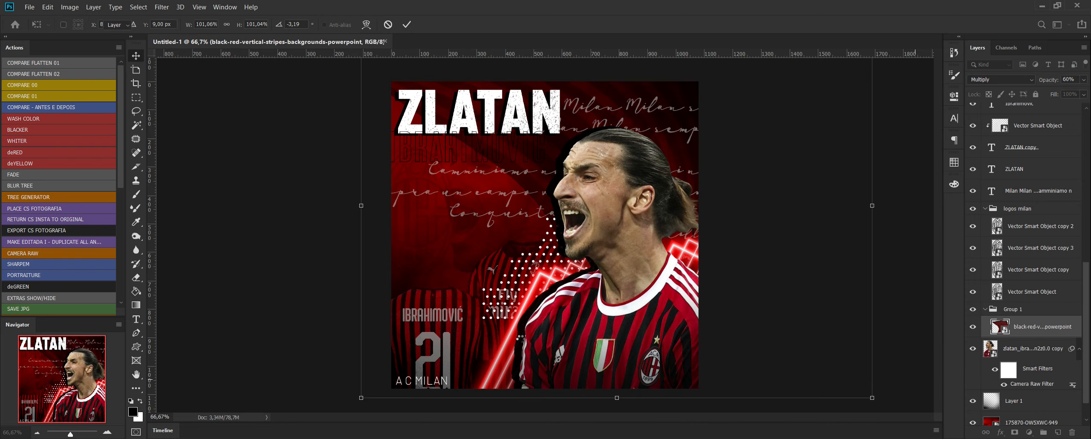
click(283, 216)
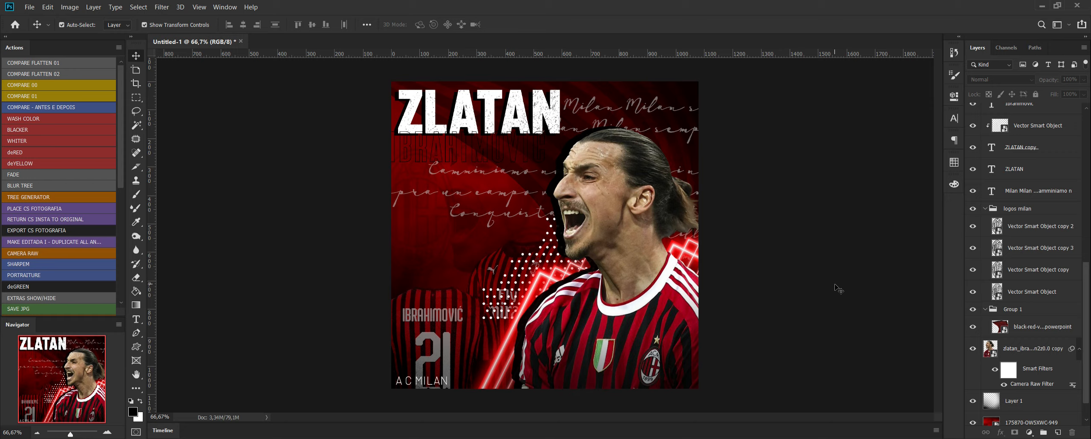
click(437, 160)
drag(437, 159, 439, 157)
click(874, 237)
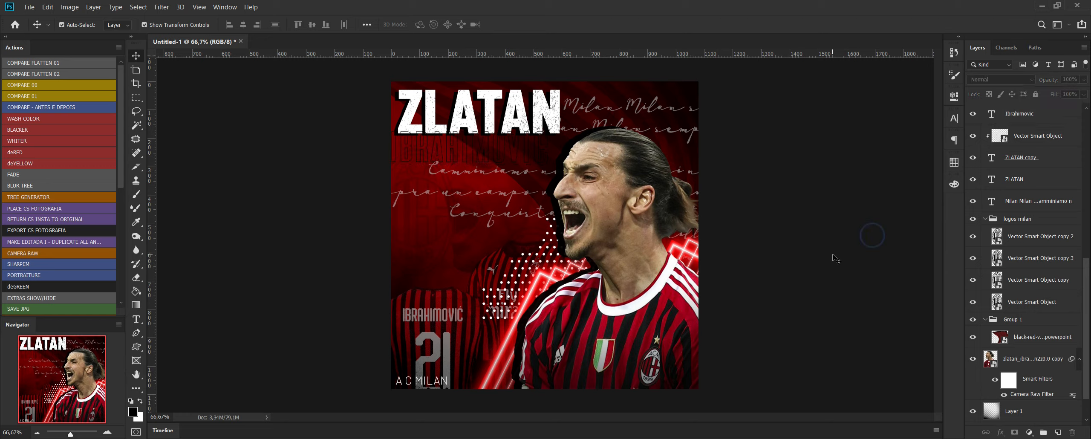